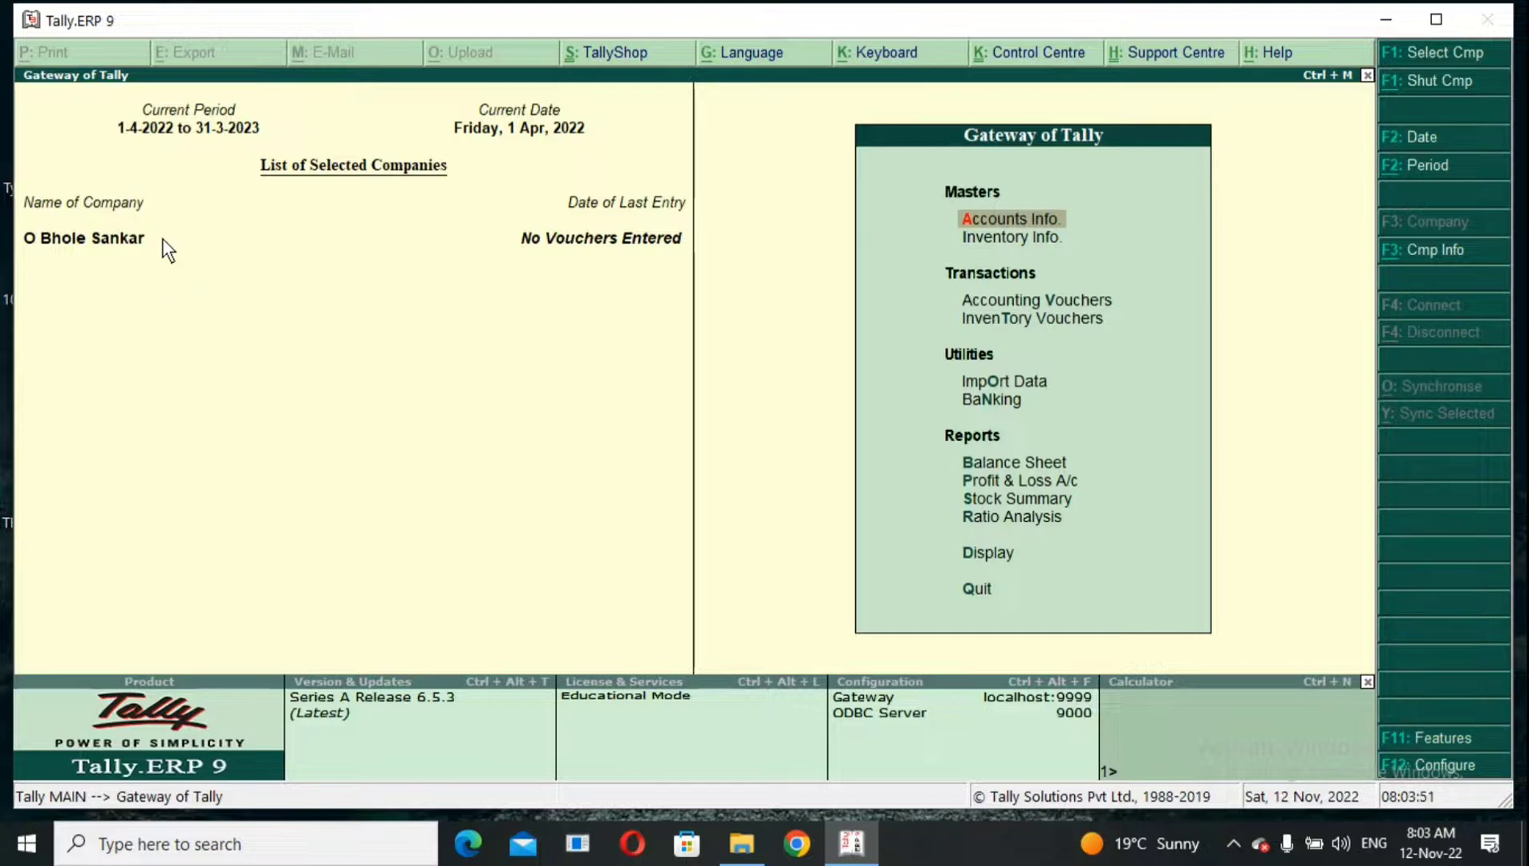
- Open a new Purchase voucher in accounting voucher creation
key("Down")
key("Down")
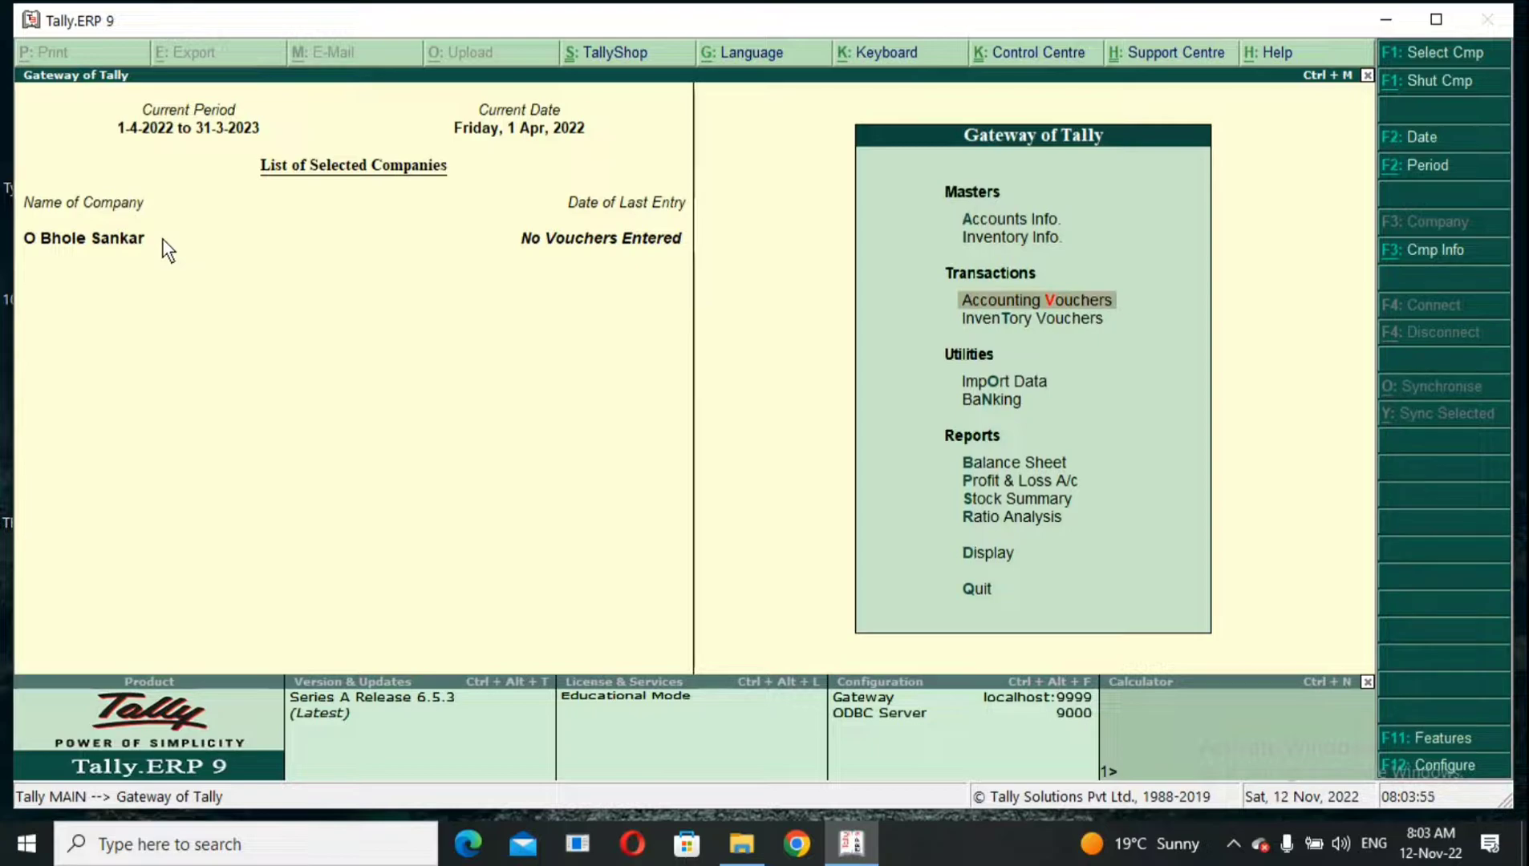
key("Return")
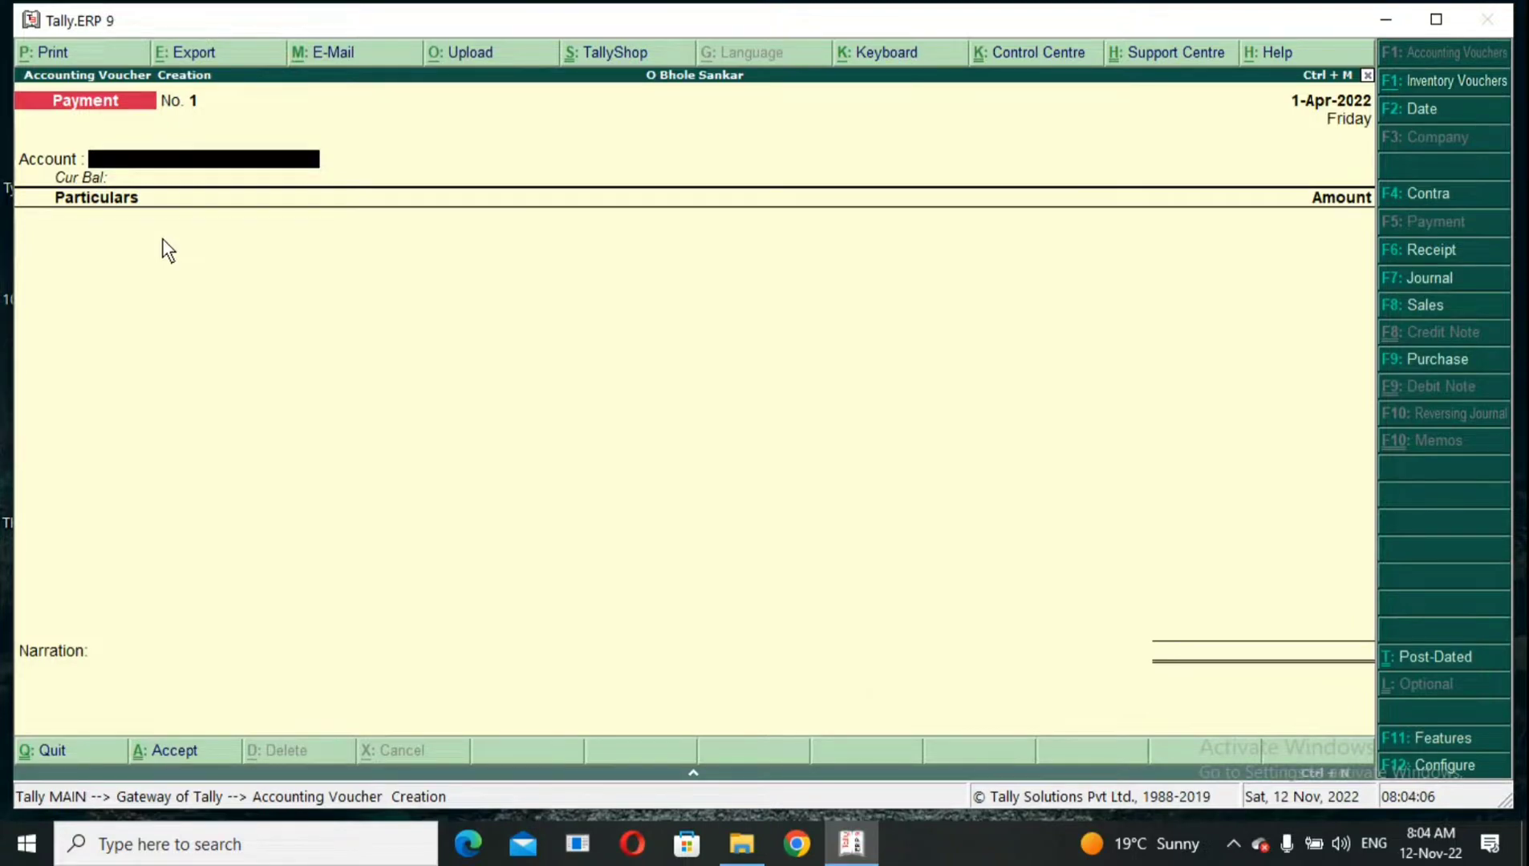
key("F9")
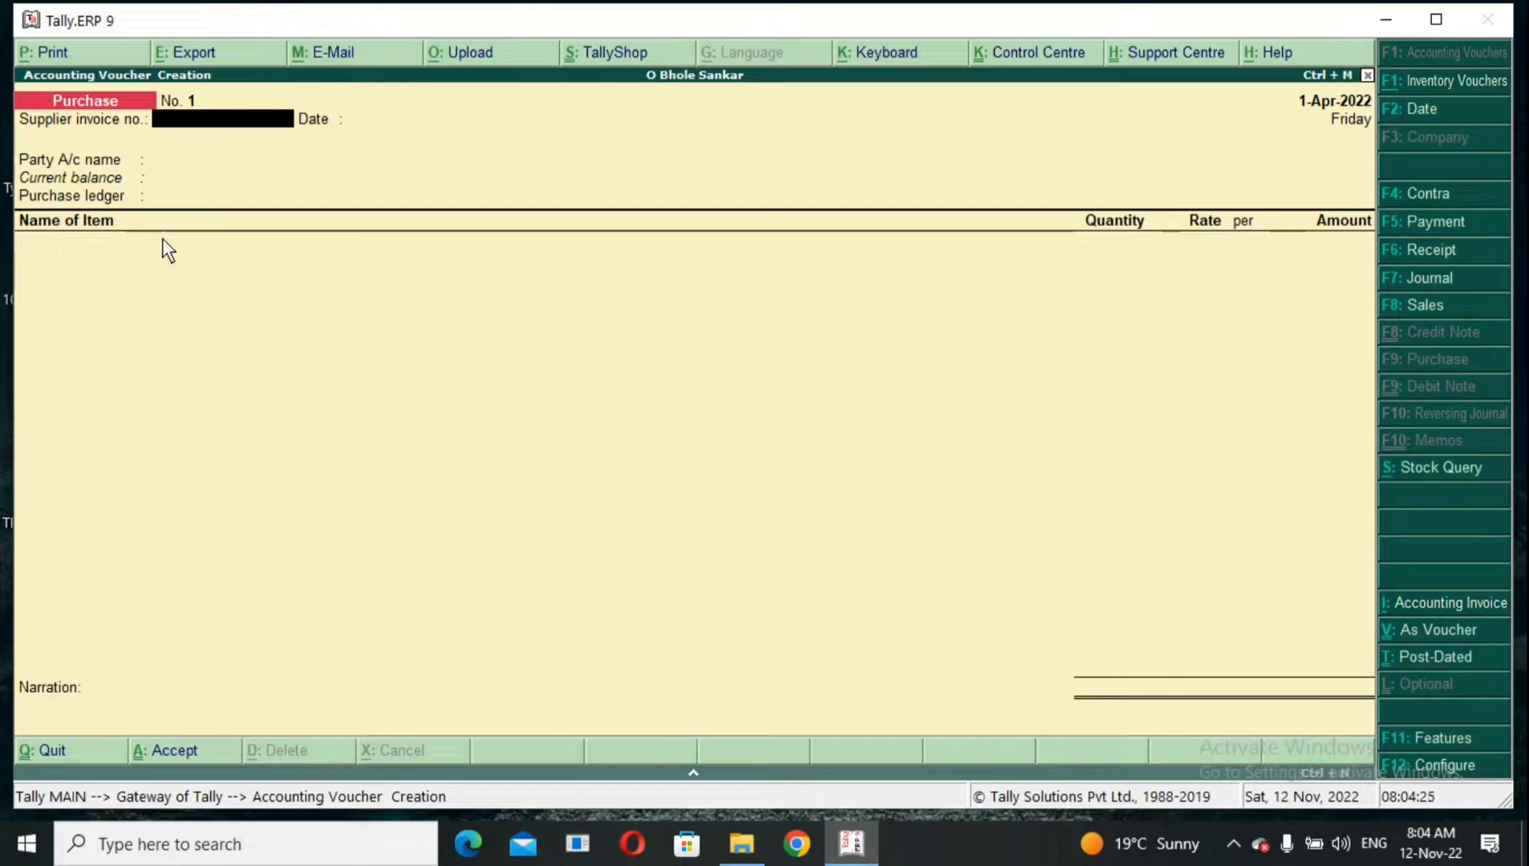
- Enable Maintain multiple Godowns in the company's inventory features and save the settings
key("F11")
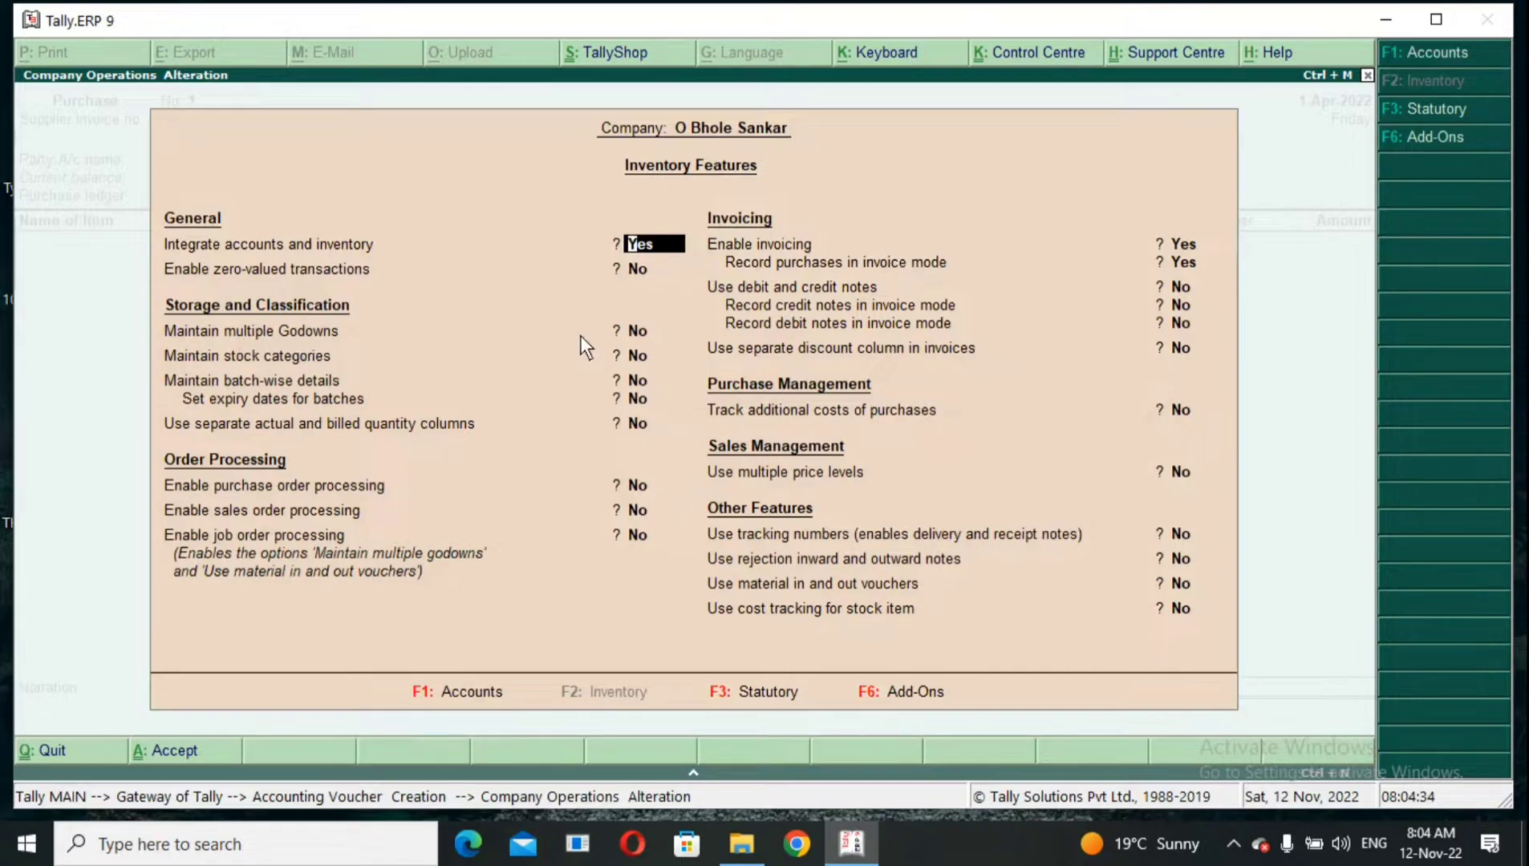
key("Return")
key("Return")
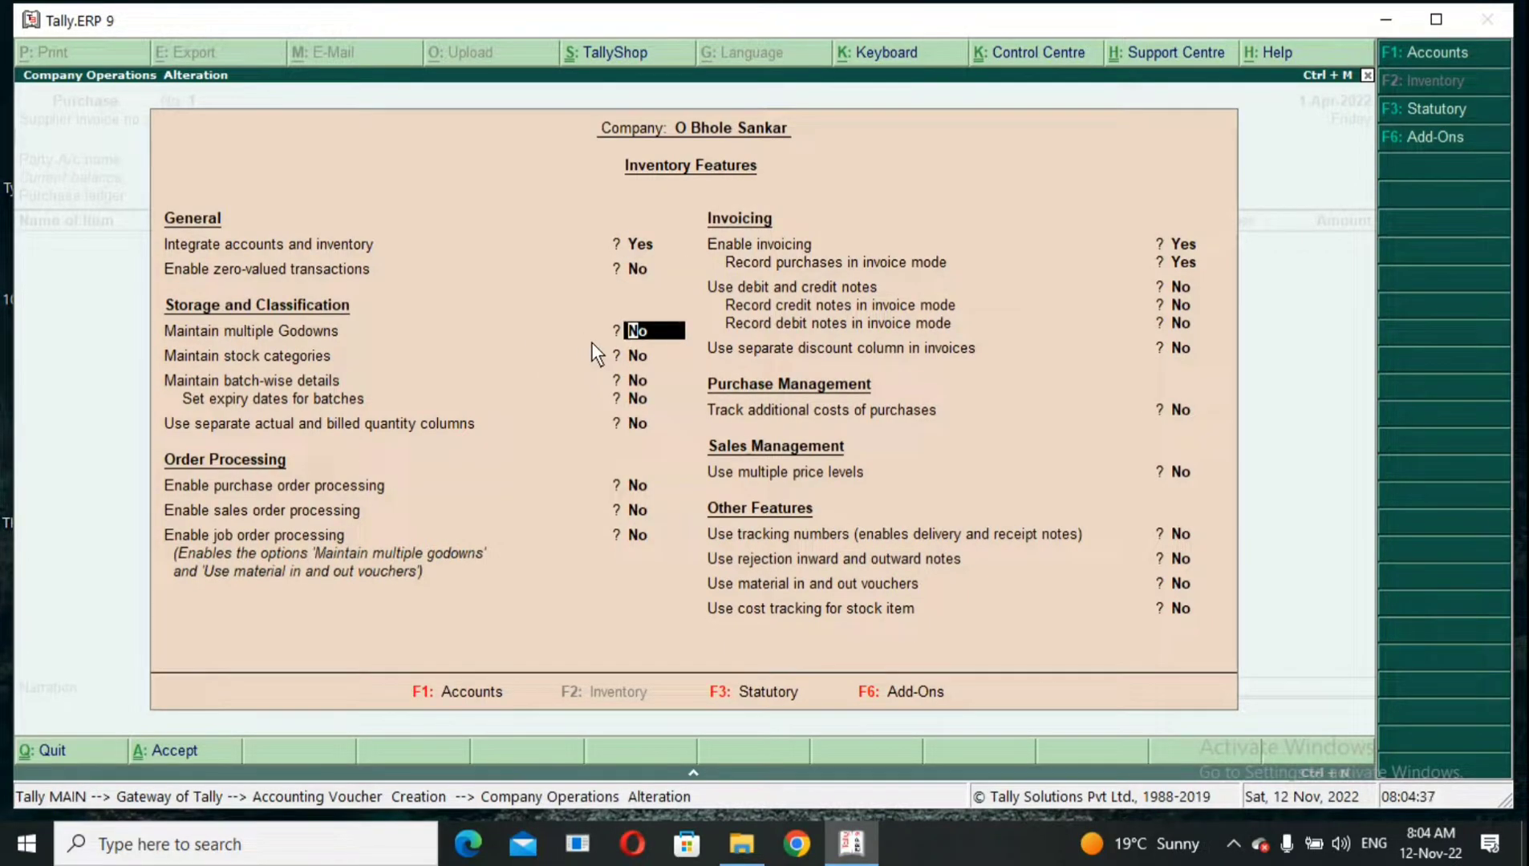
type("y")
key("Return")
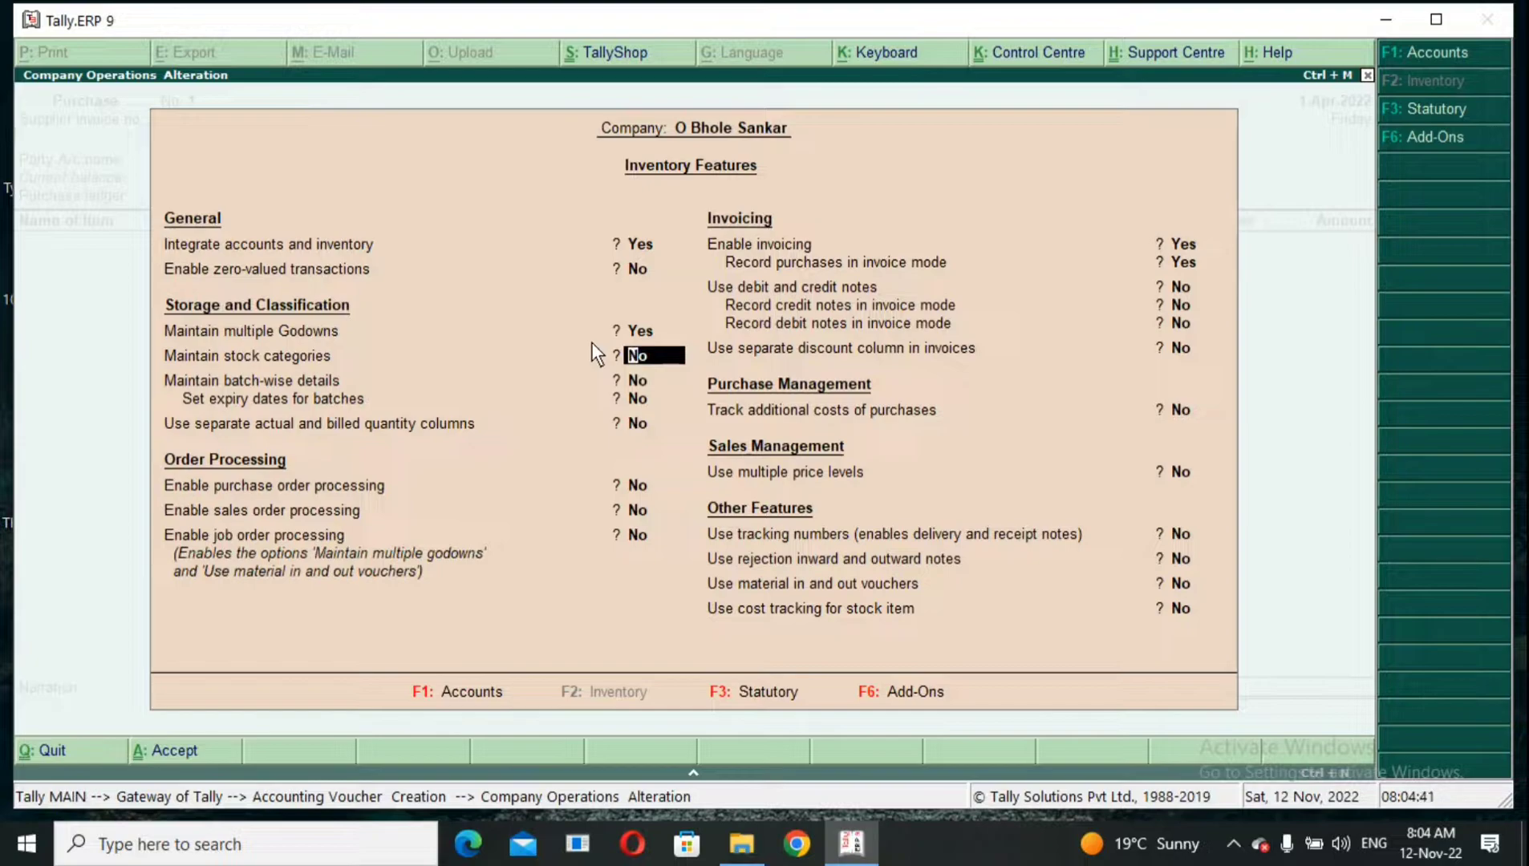
key("ctrl+a")
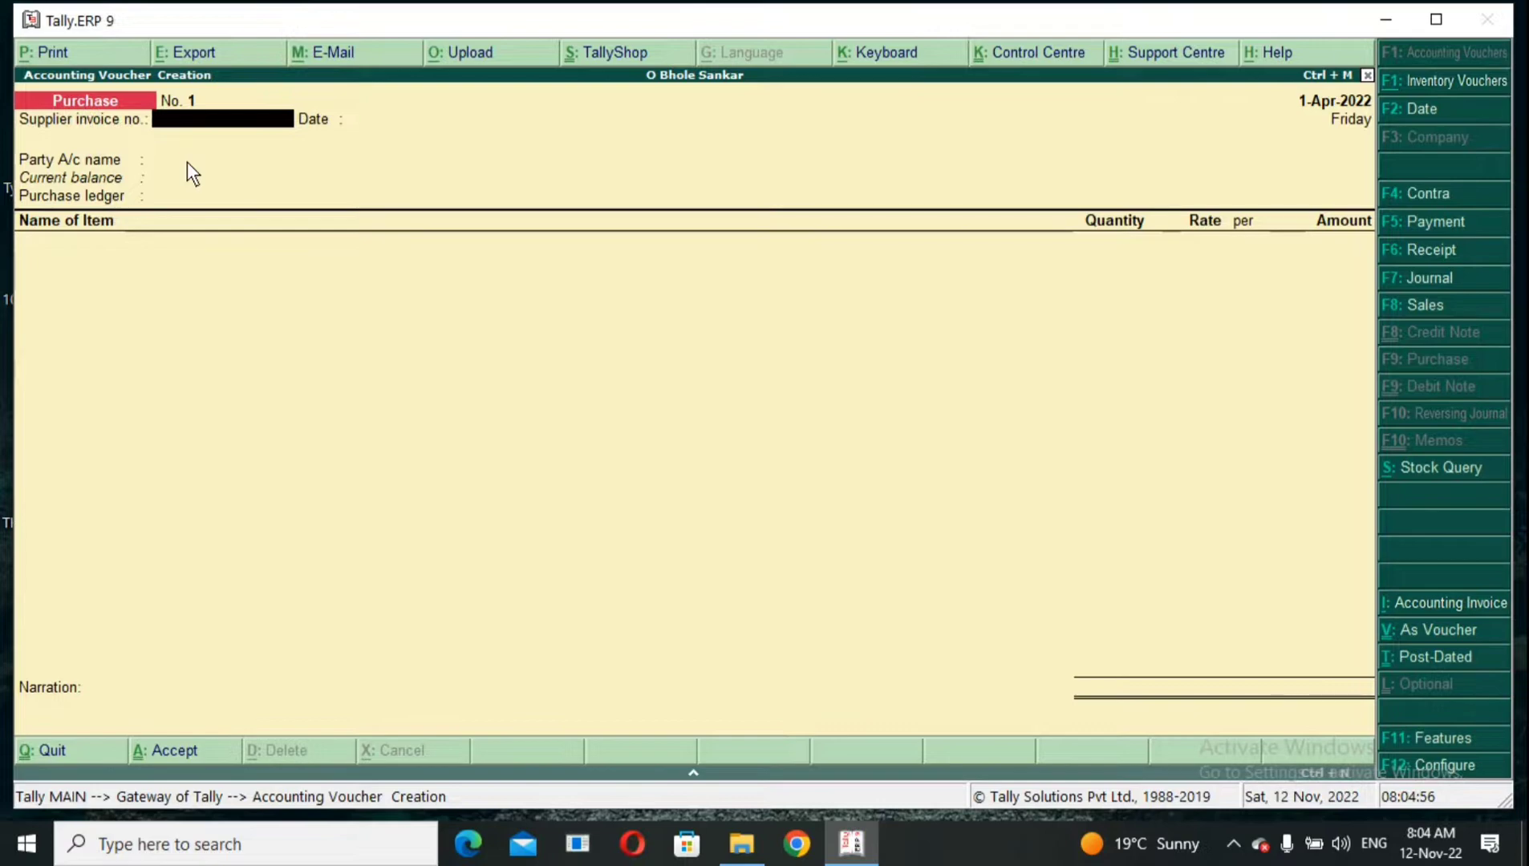
- Set the purchase voucher's supplier invoice number to 123 and keep 1-Apr-2022 as its date
key("Return")
key("Return")
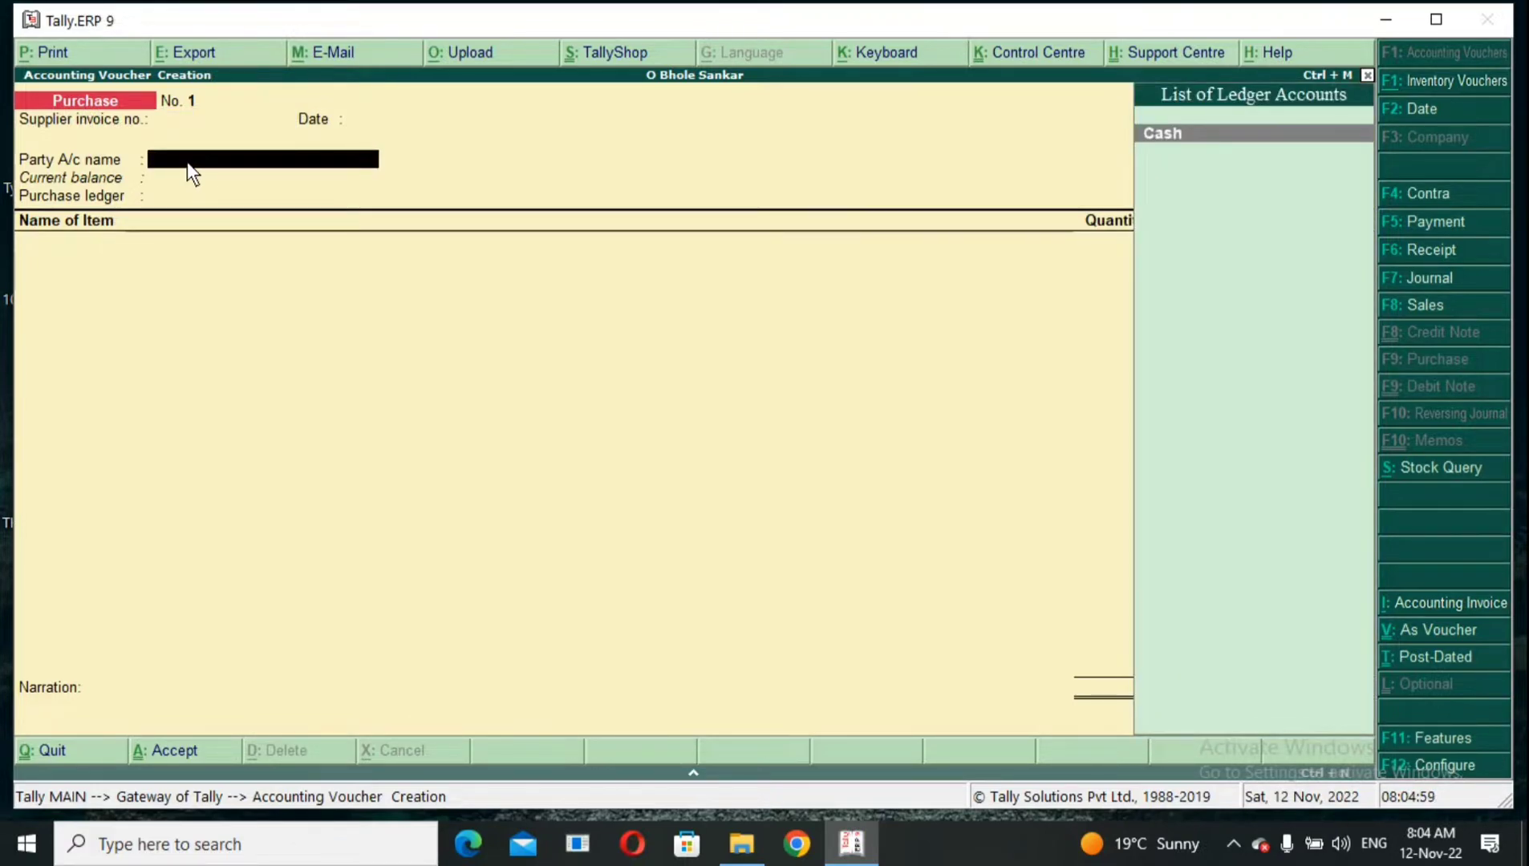
key("BackSpace")
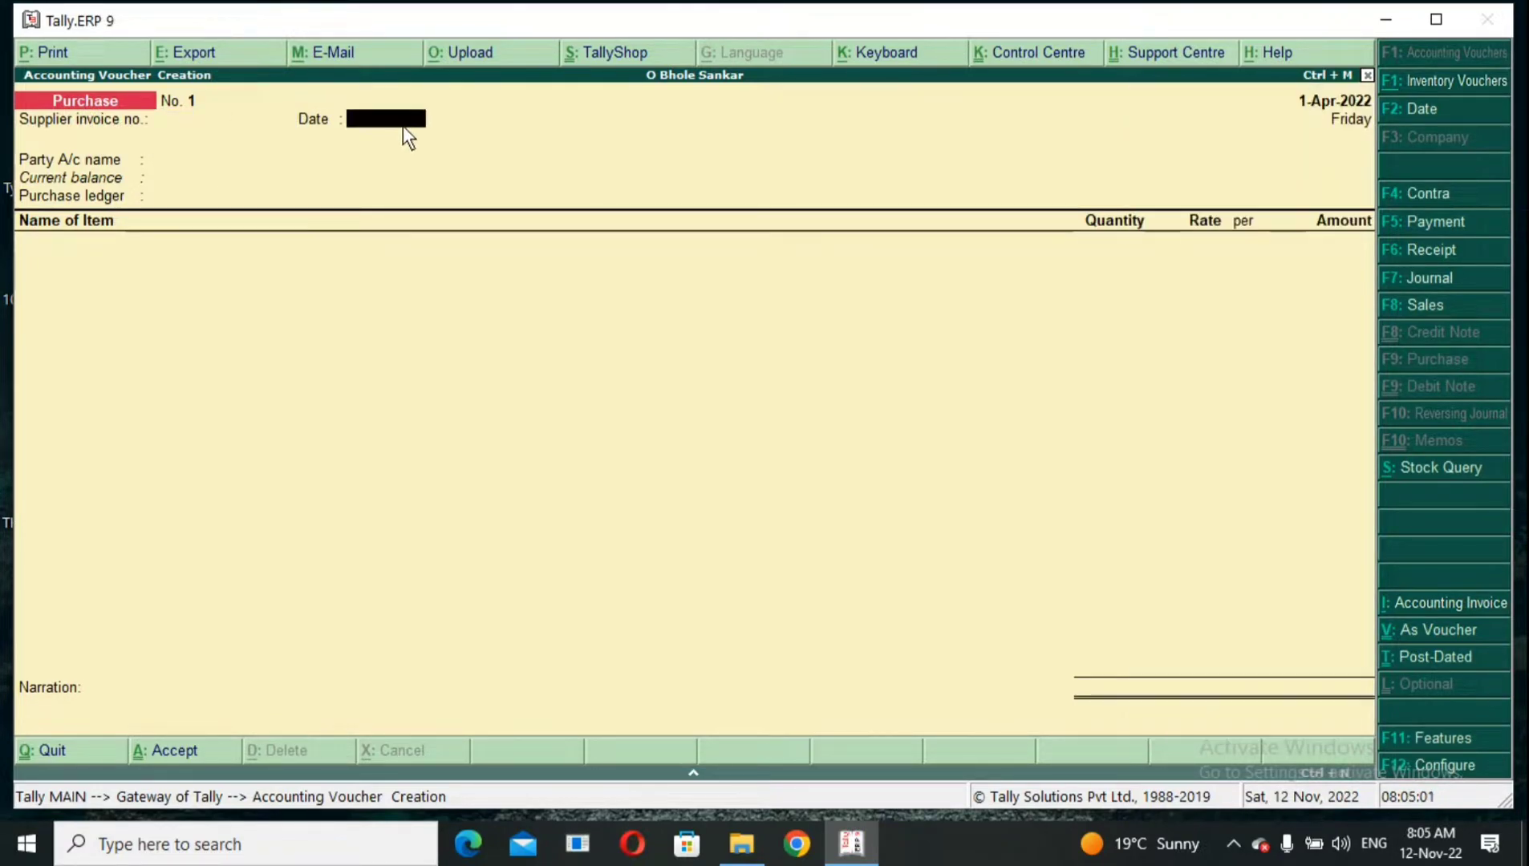
key("BackSpace")
type("123")
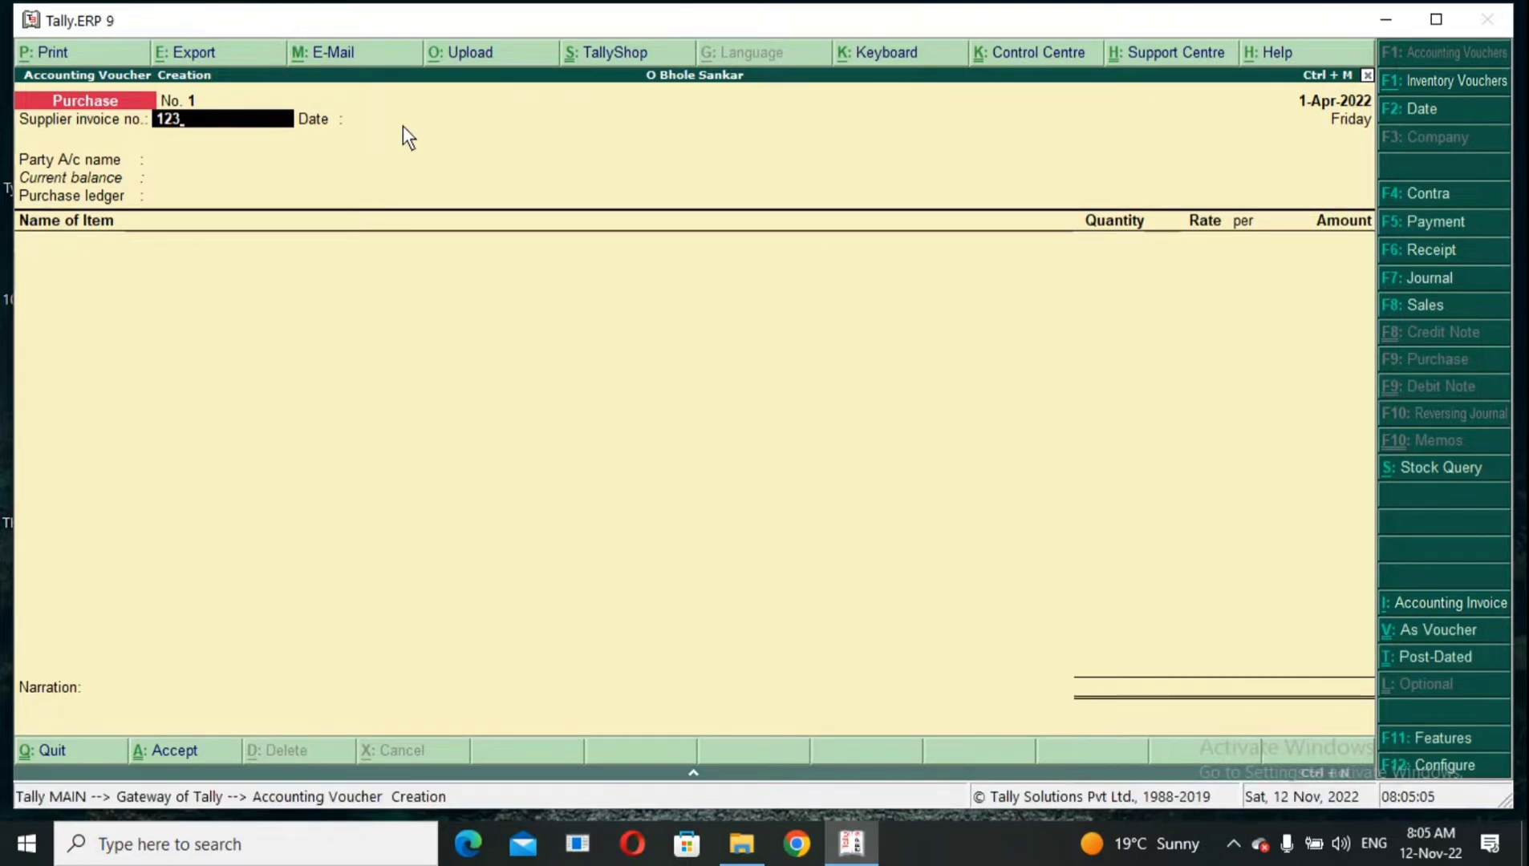
key("Return")
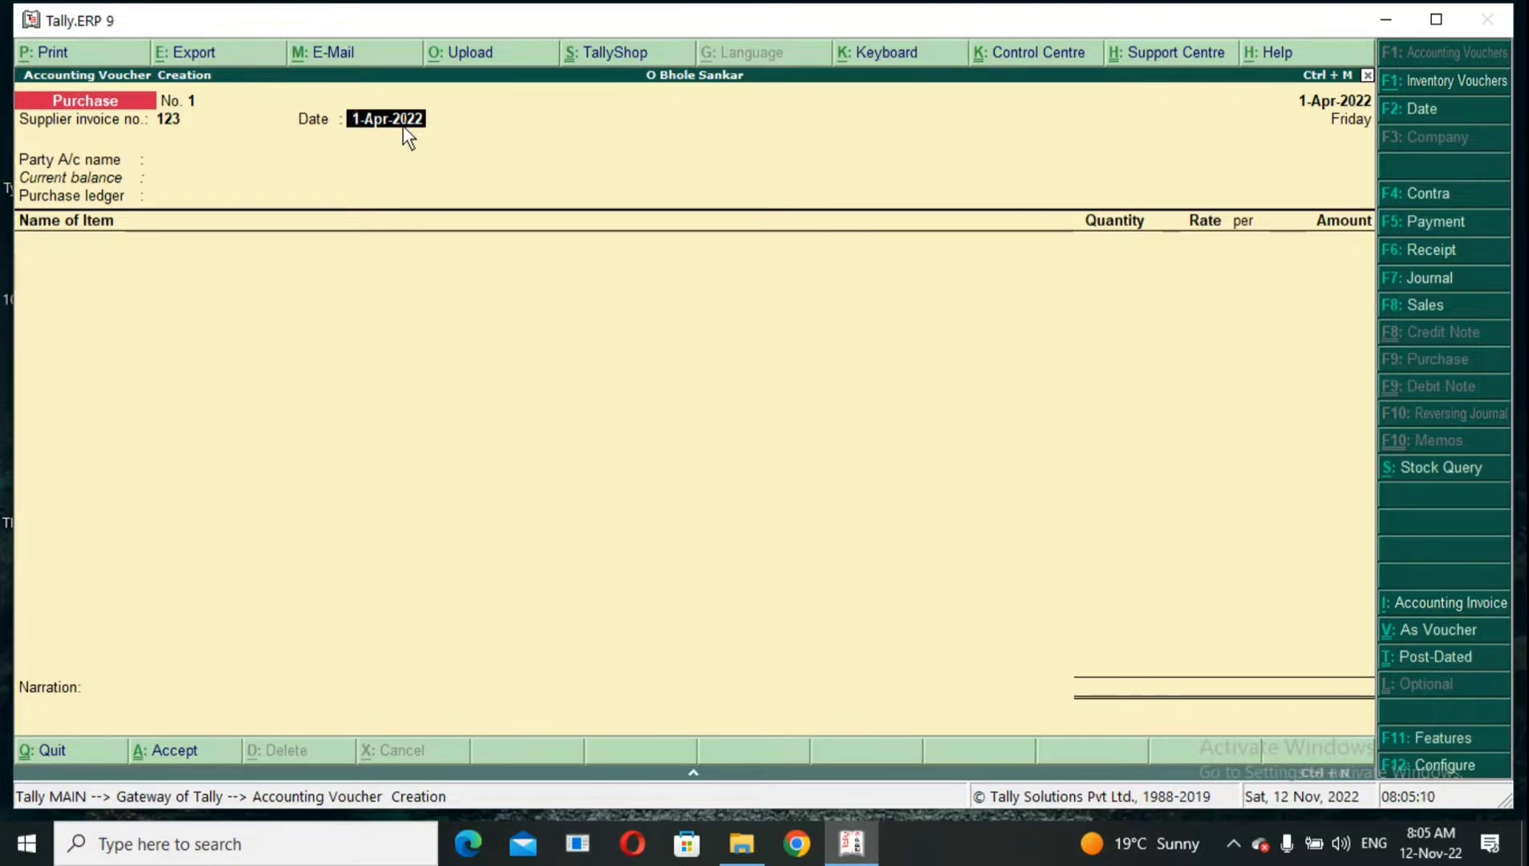
key("Return")
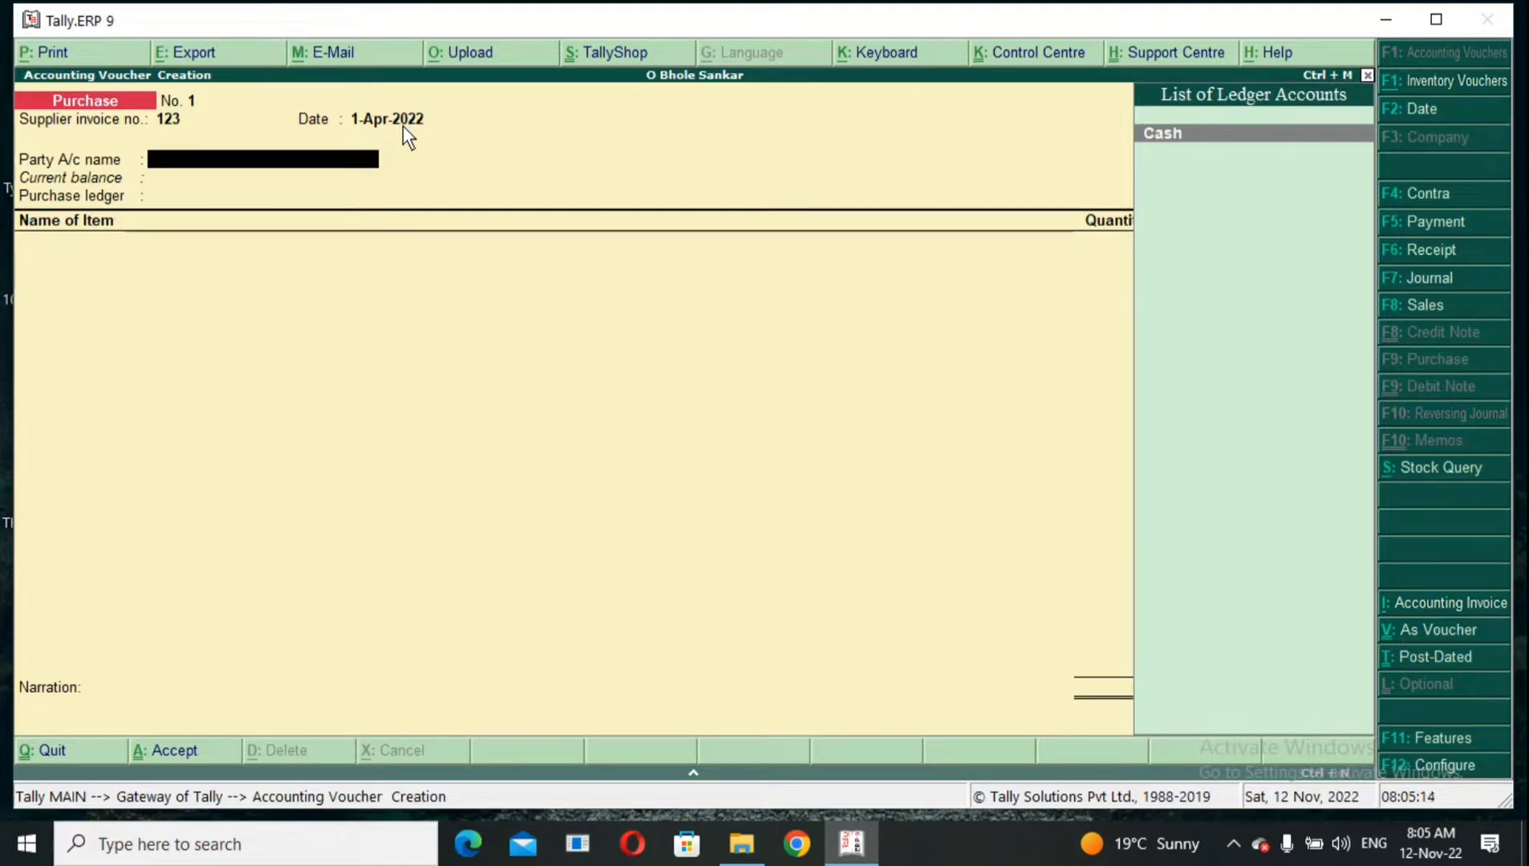
- Create a party ledger from the voucher, entering the supplier's name and placing it under Sundry Creditors
key("alt+c")
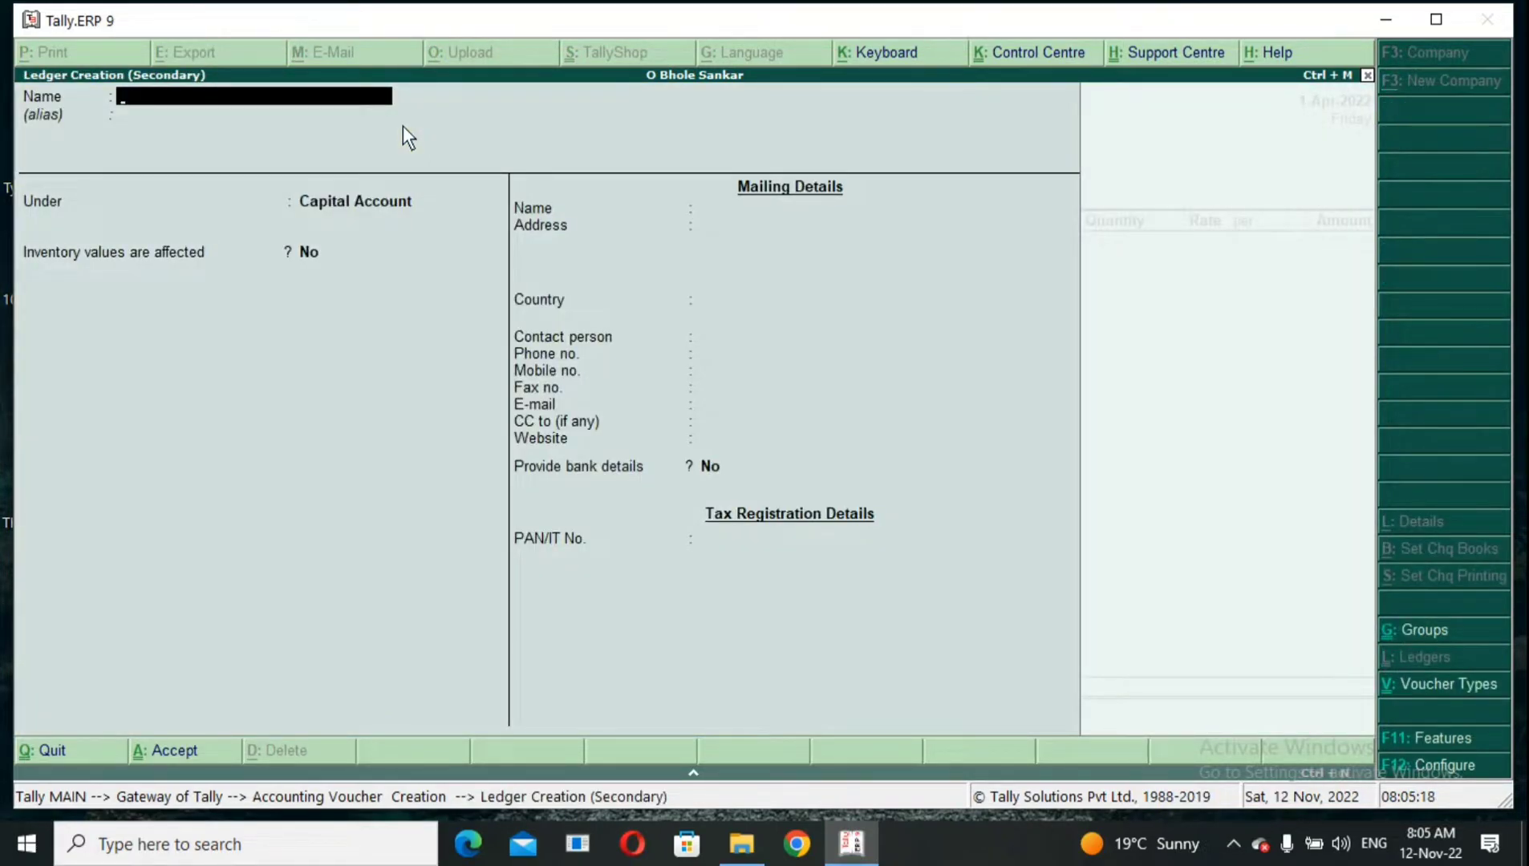
type("Radhe")
key("Return")
key("Return")
type("S")
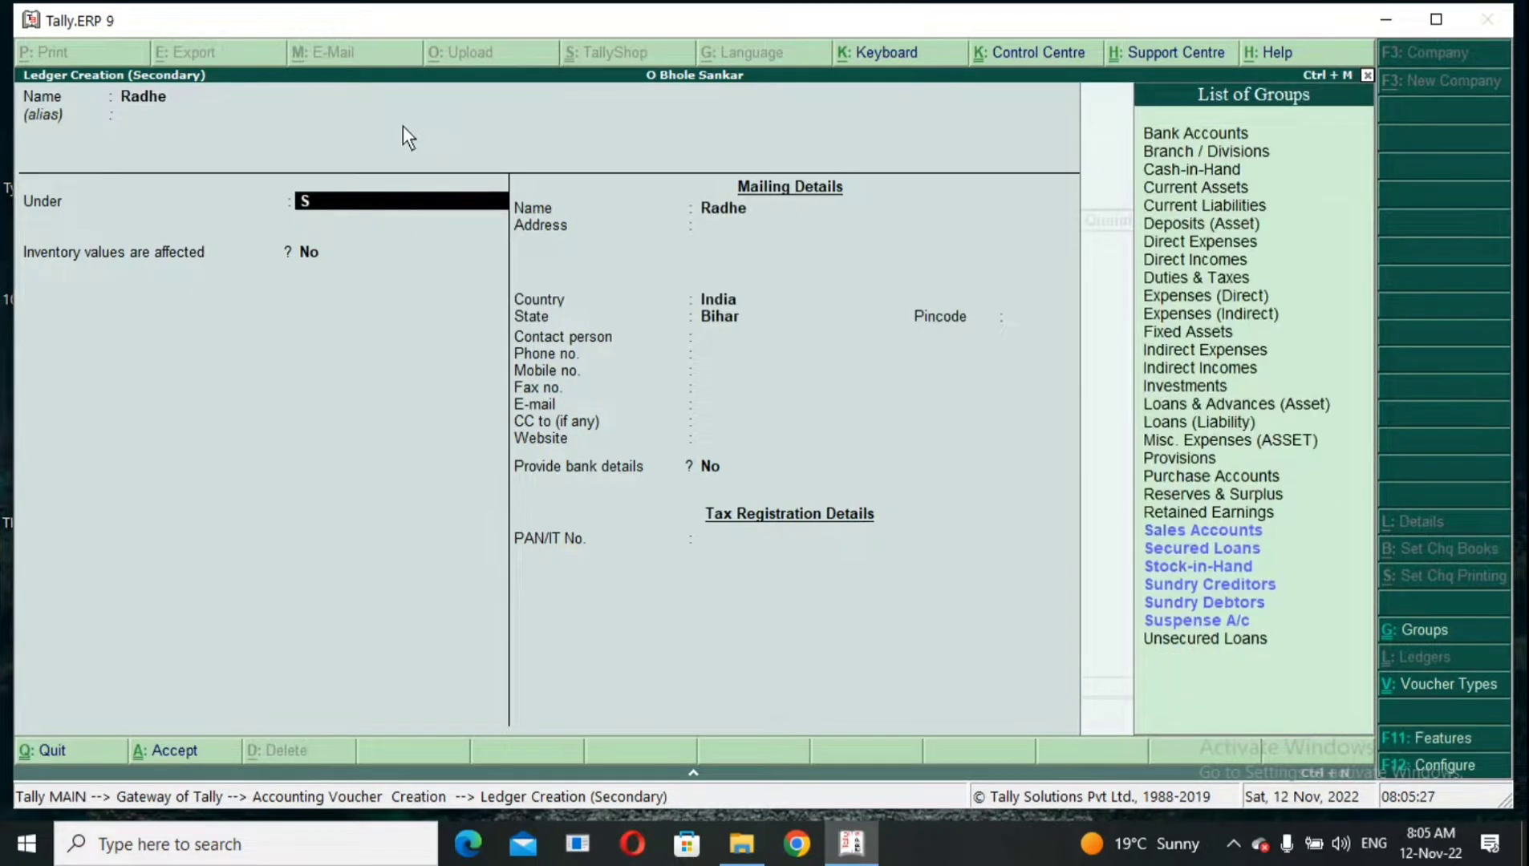
type("un")
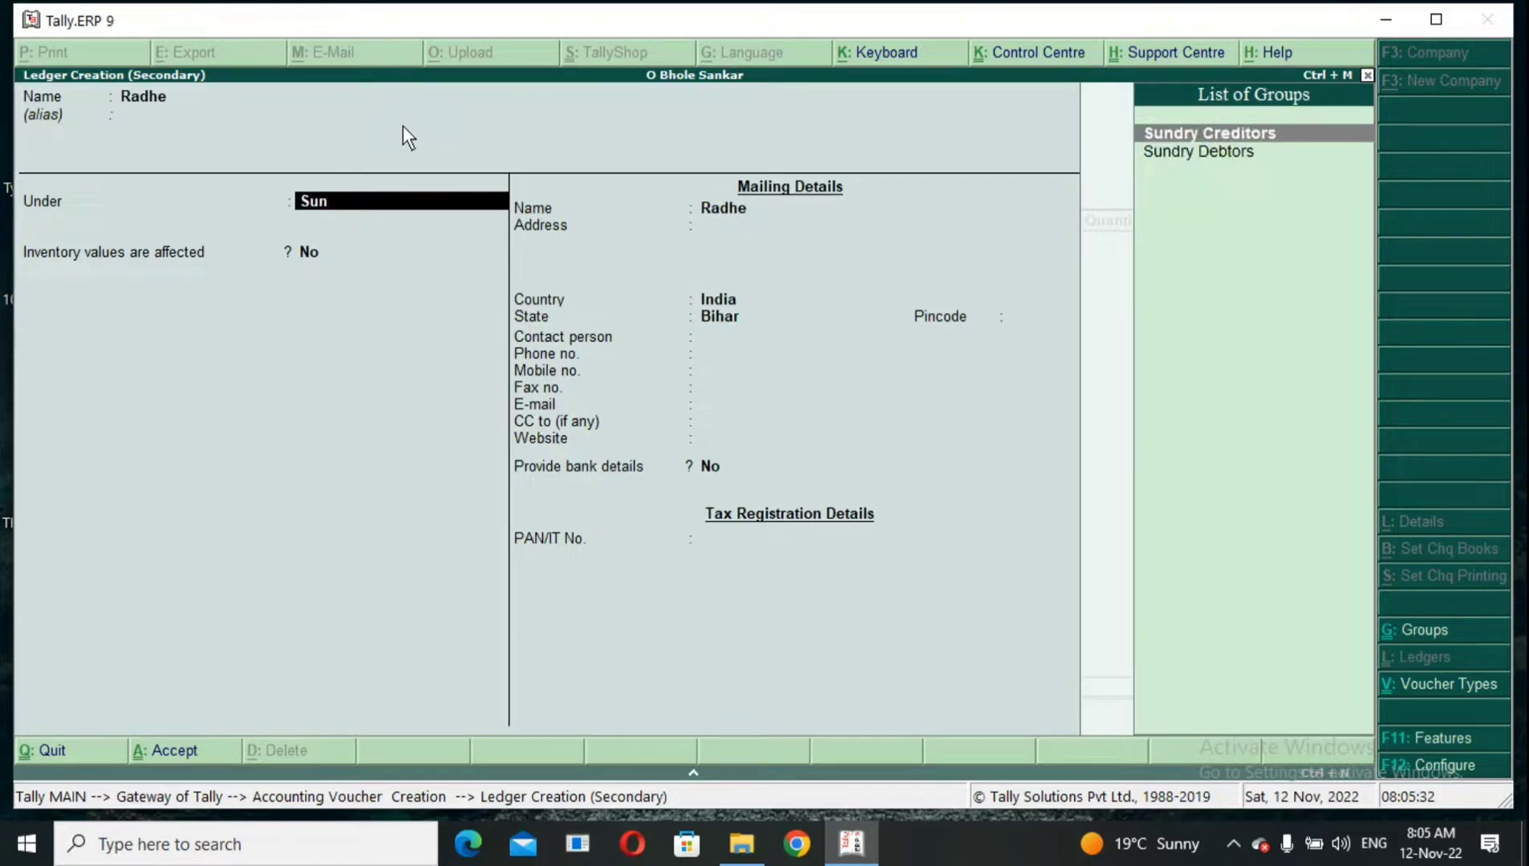
key("Return")
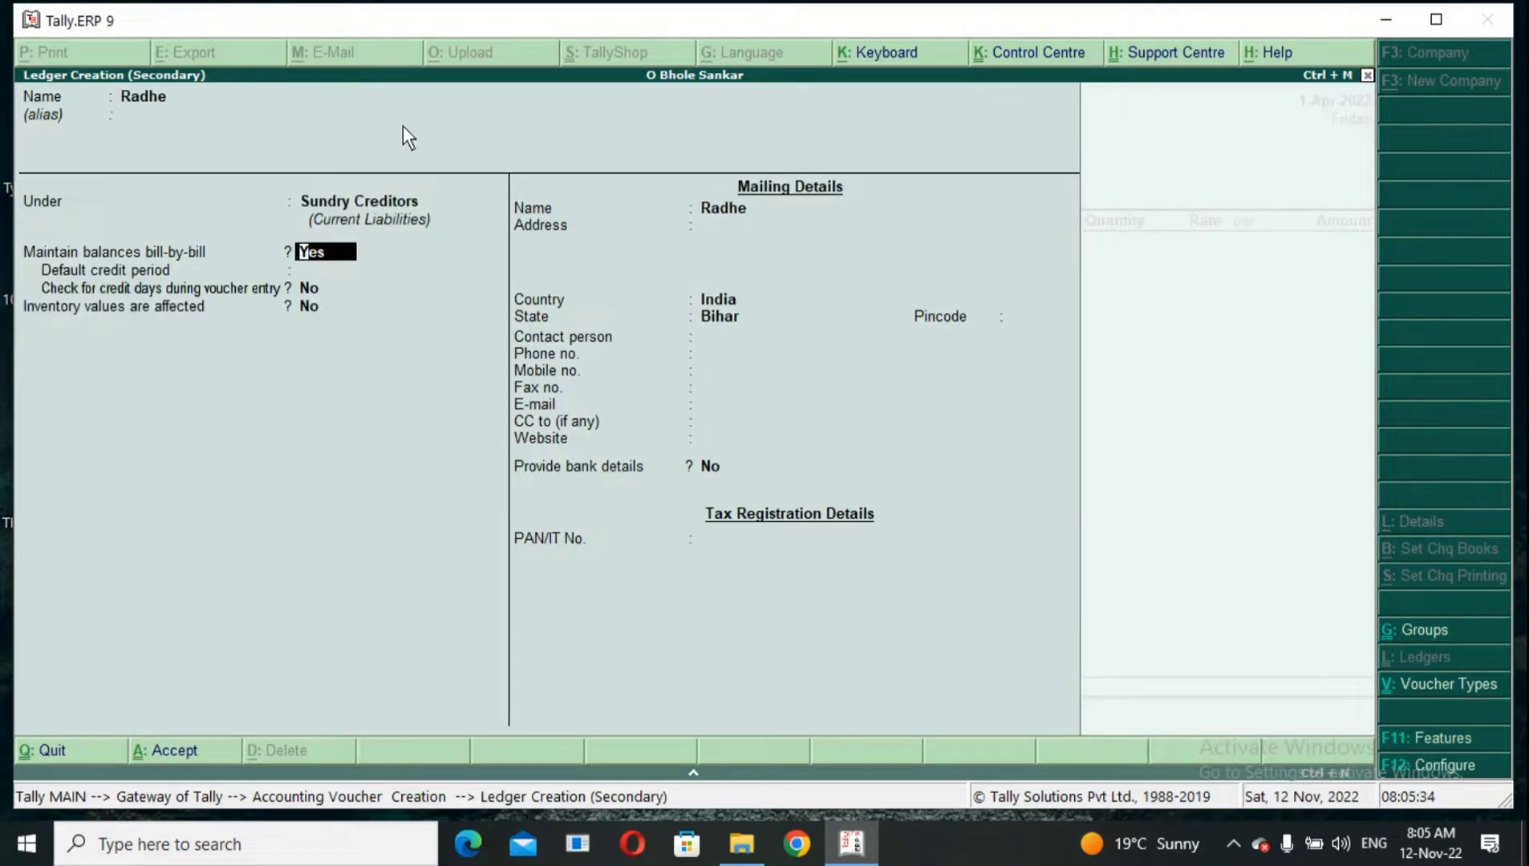
- Keep the supplier ledger's default bill-by-bill, mailing and bank settings, leave the contact fields blank, and save the ledger
key("Return")
key("Return")
key("Return")
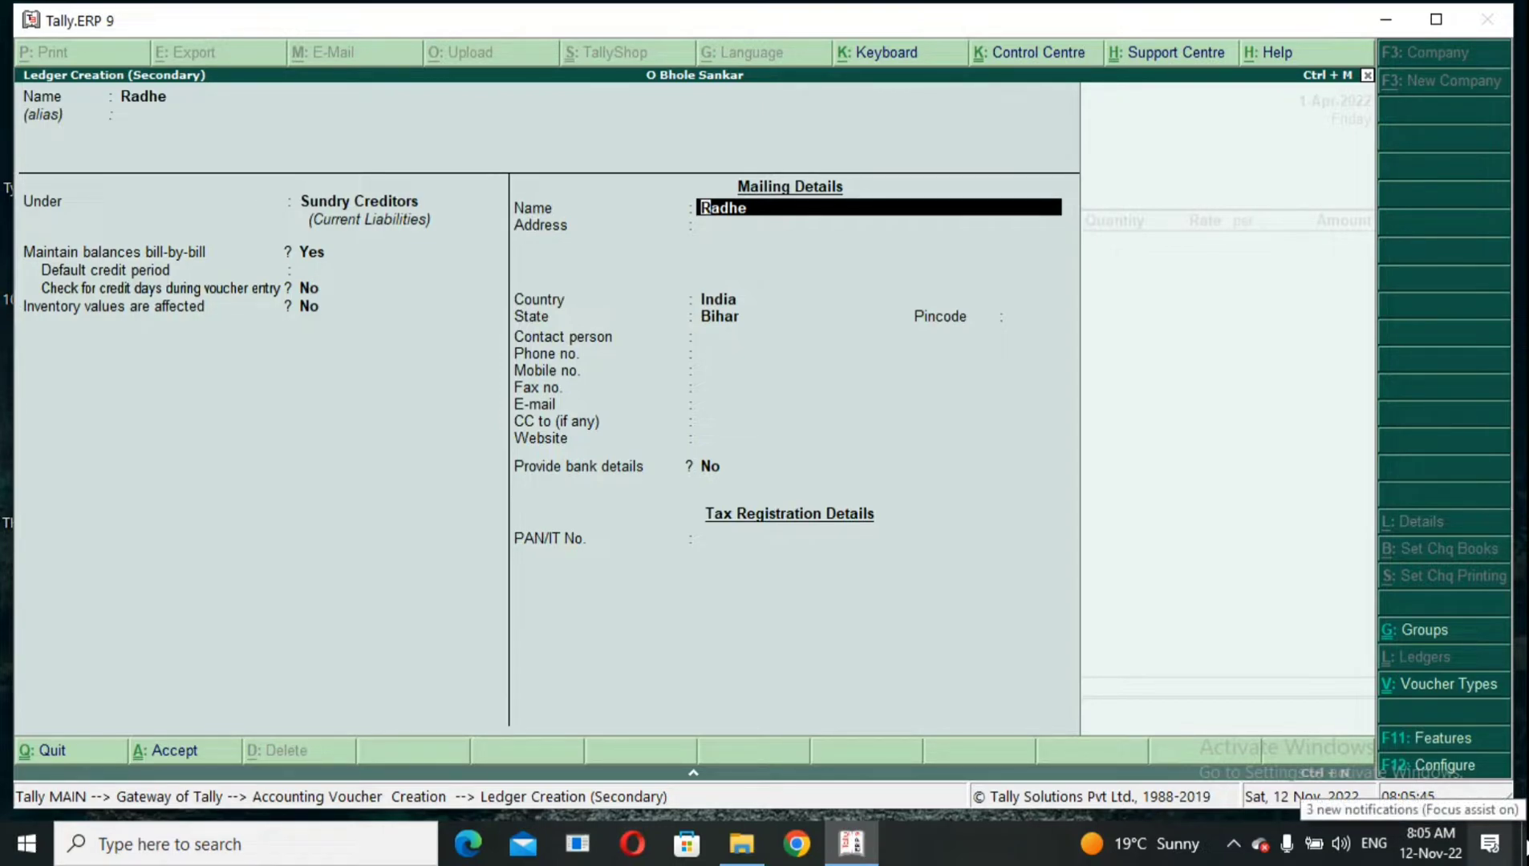
key("Return")
key("Return")
key("Return")
key("Return")
key("Return")
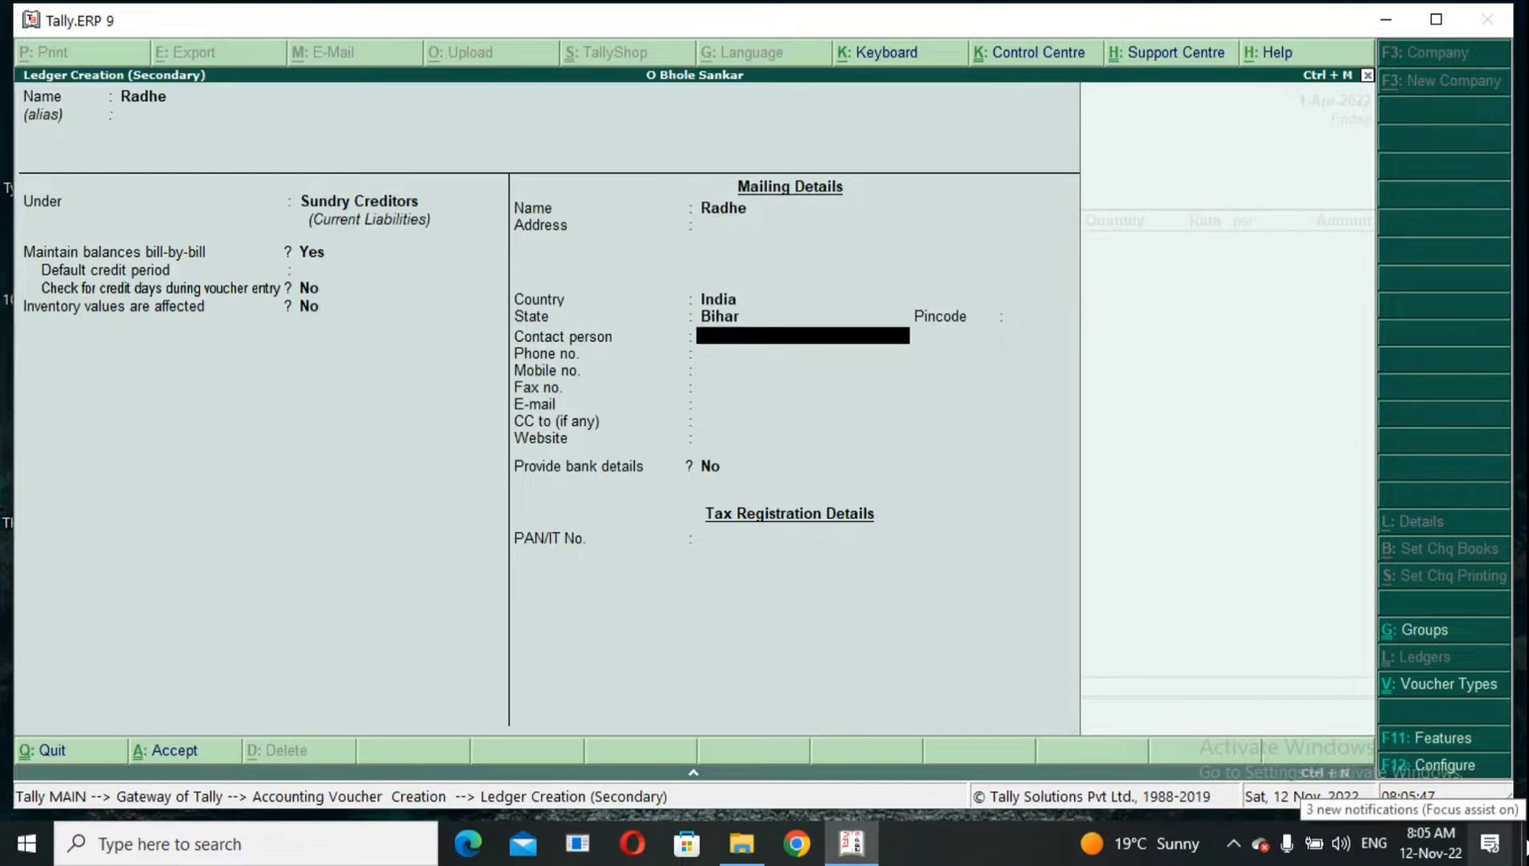
key("Return")
key("Return")
key("Return")
key("Return")
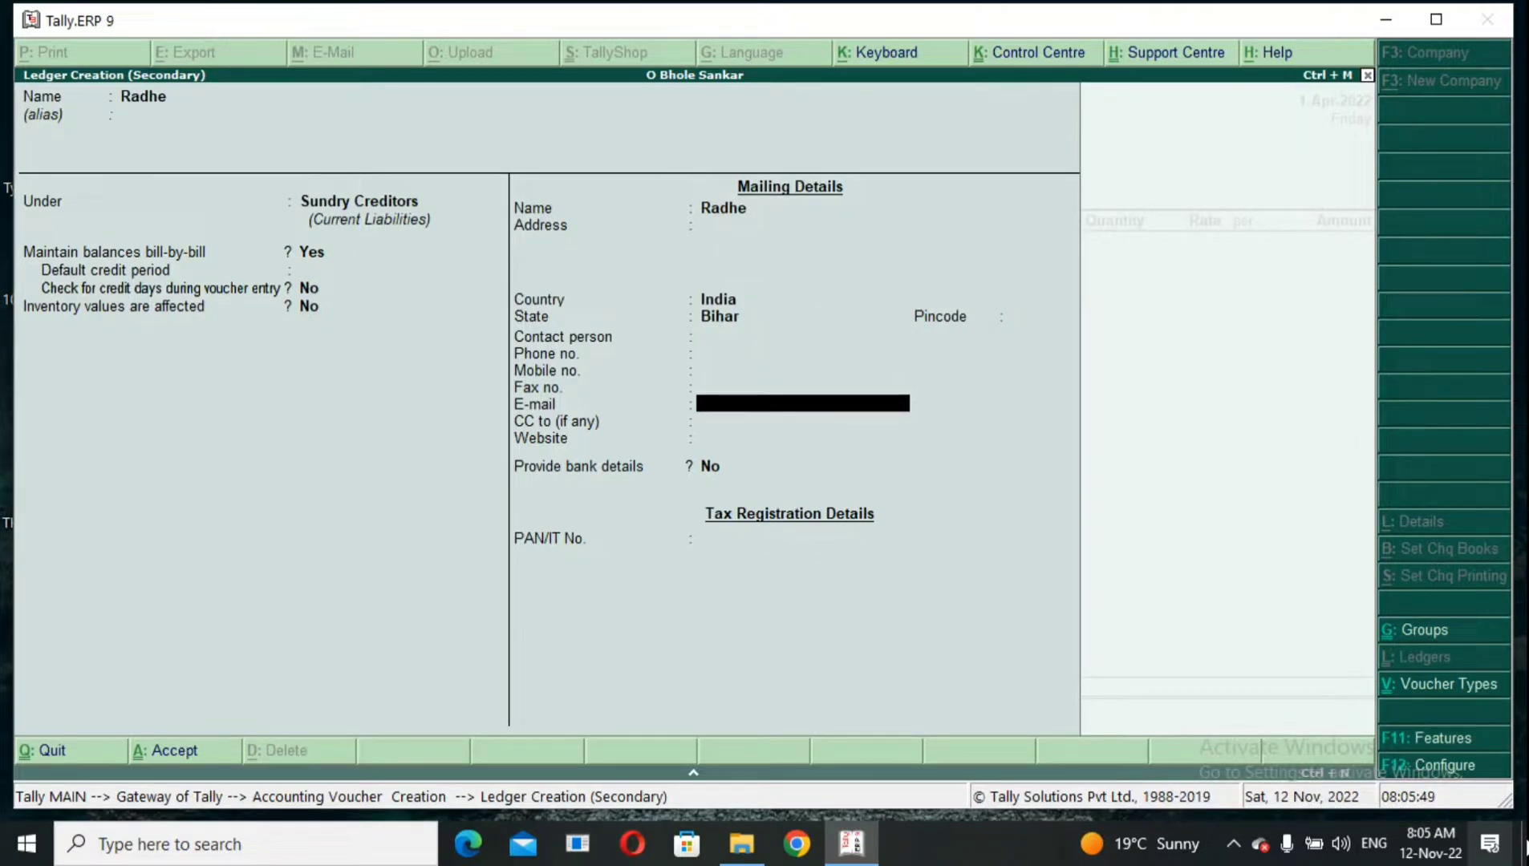
key("Return")
key("Return")
key("Return")
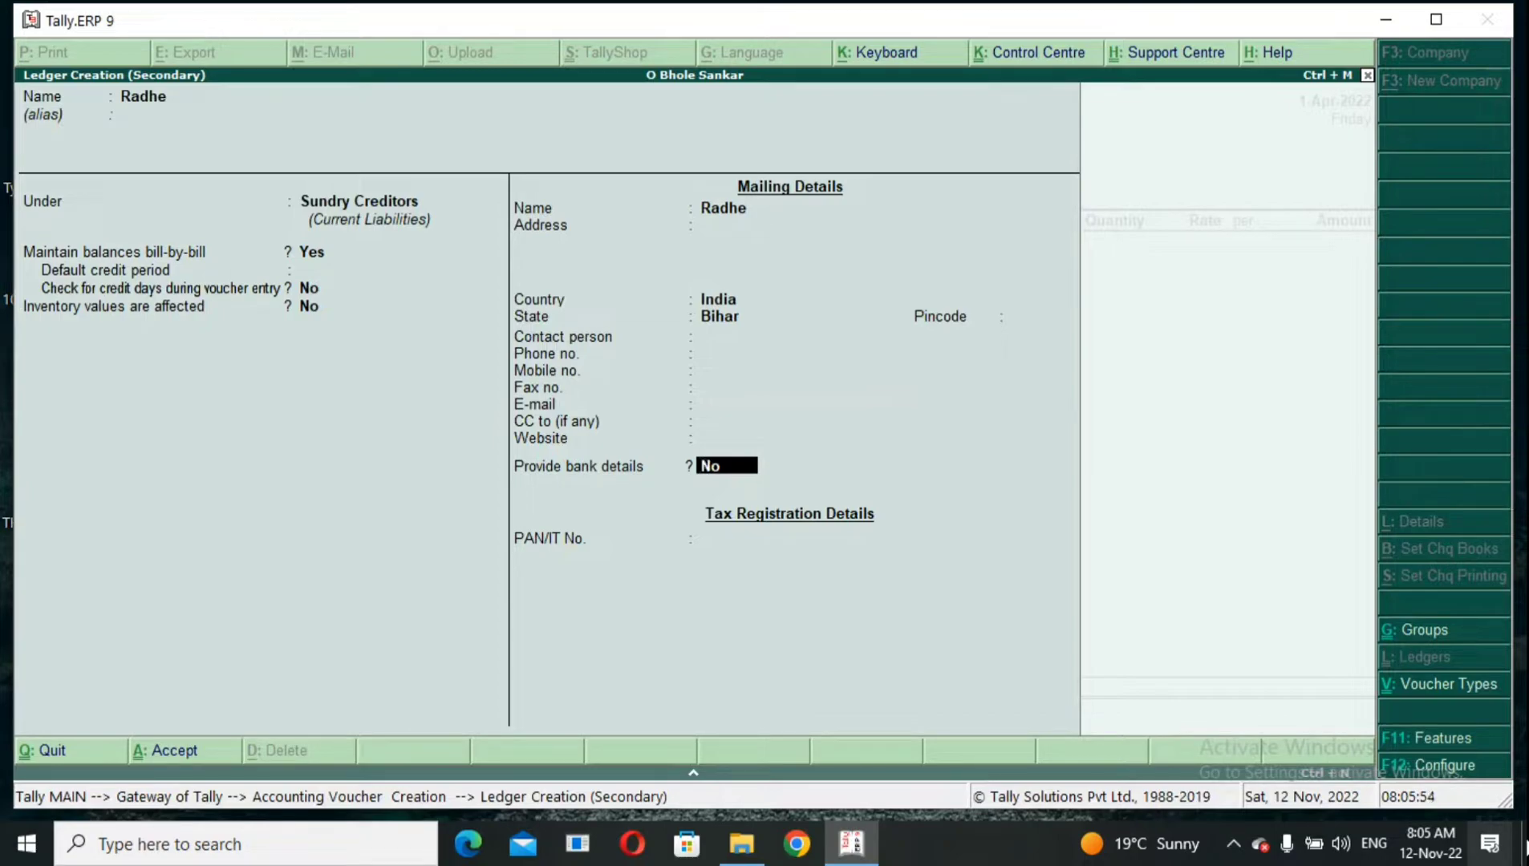
key("ctrl+a")
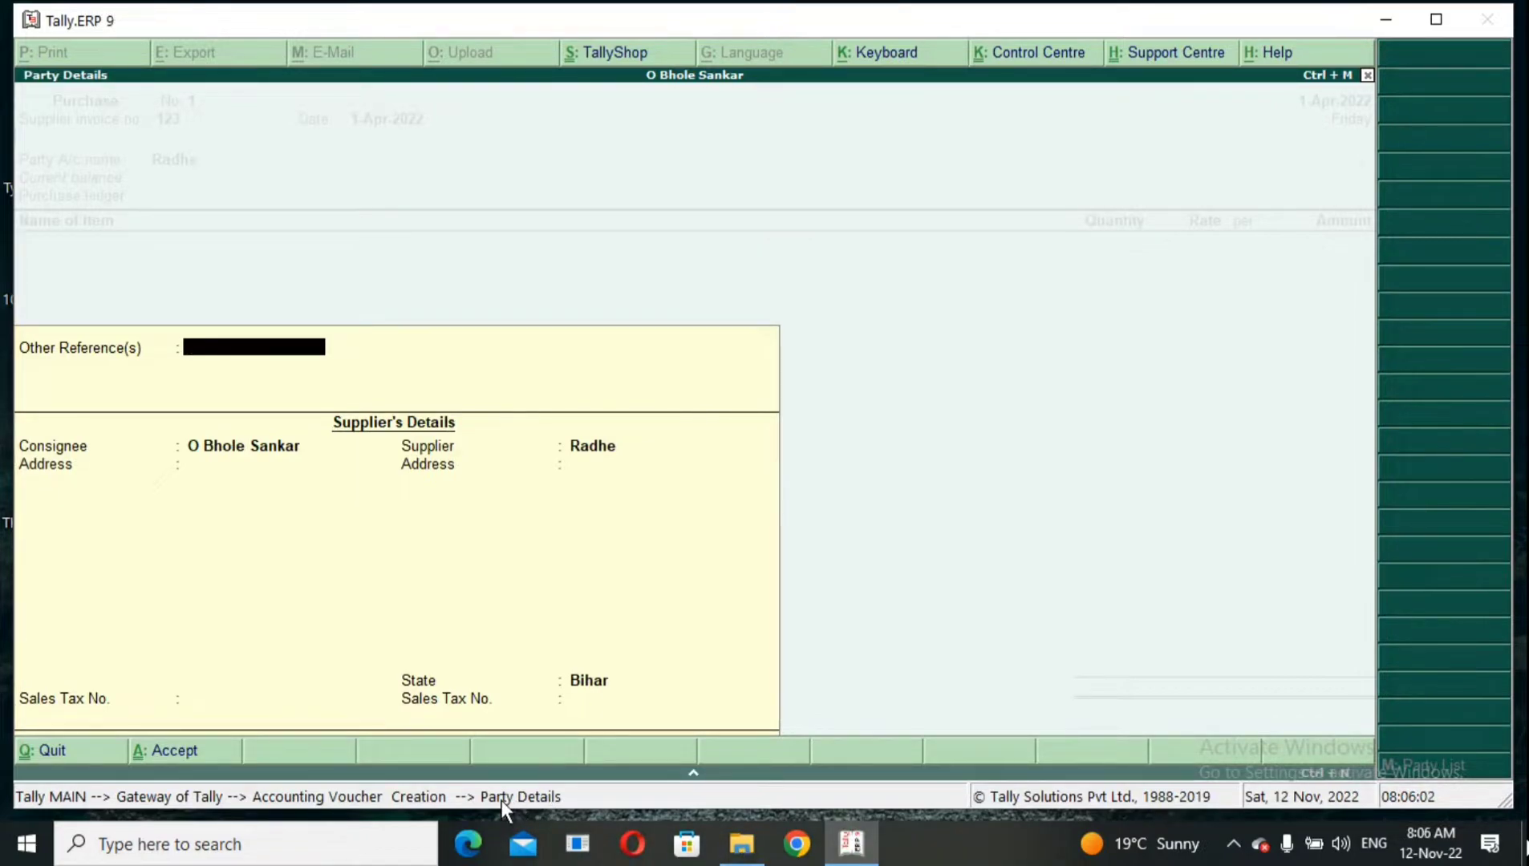
- Accept the supplier's party details with Bihar as the state and no other references
key("Return")
key("Return")
key("Return")
key("Return")
key("Return")
key("Return")
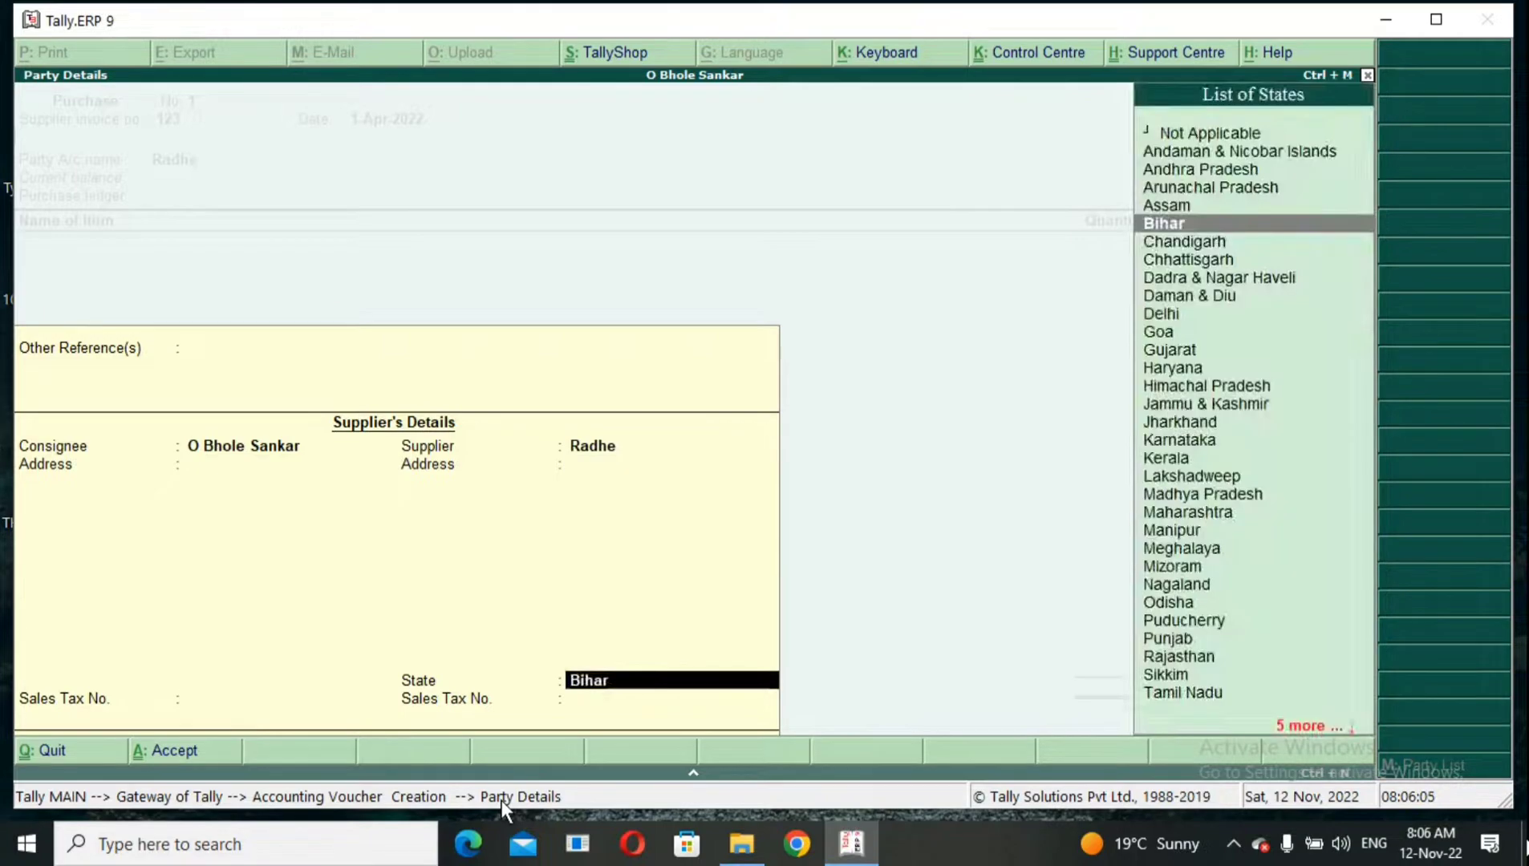
key("Return")
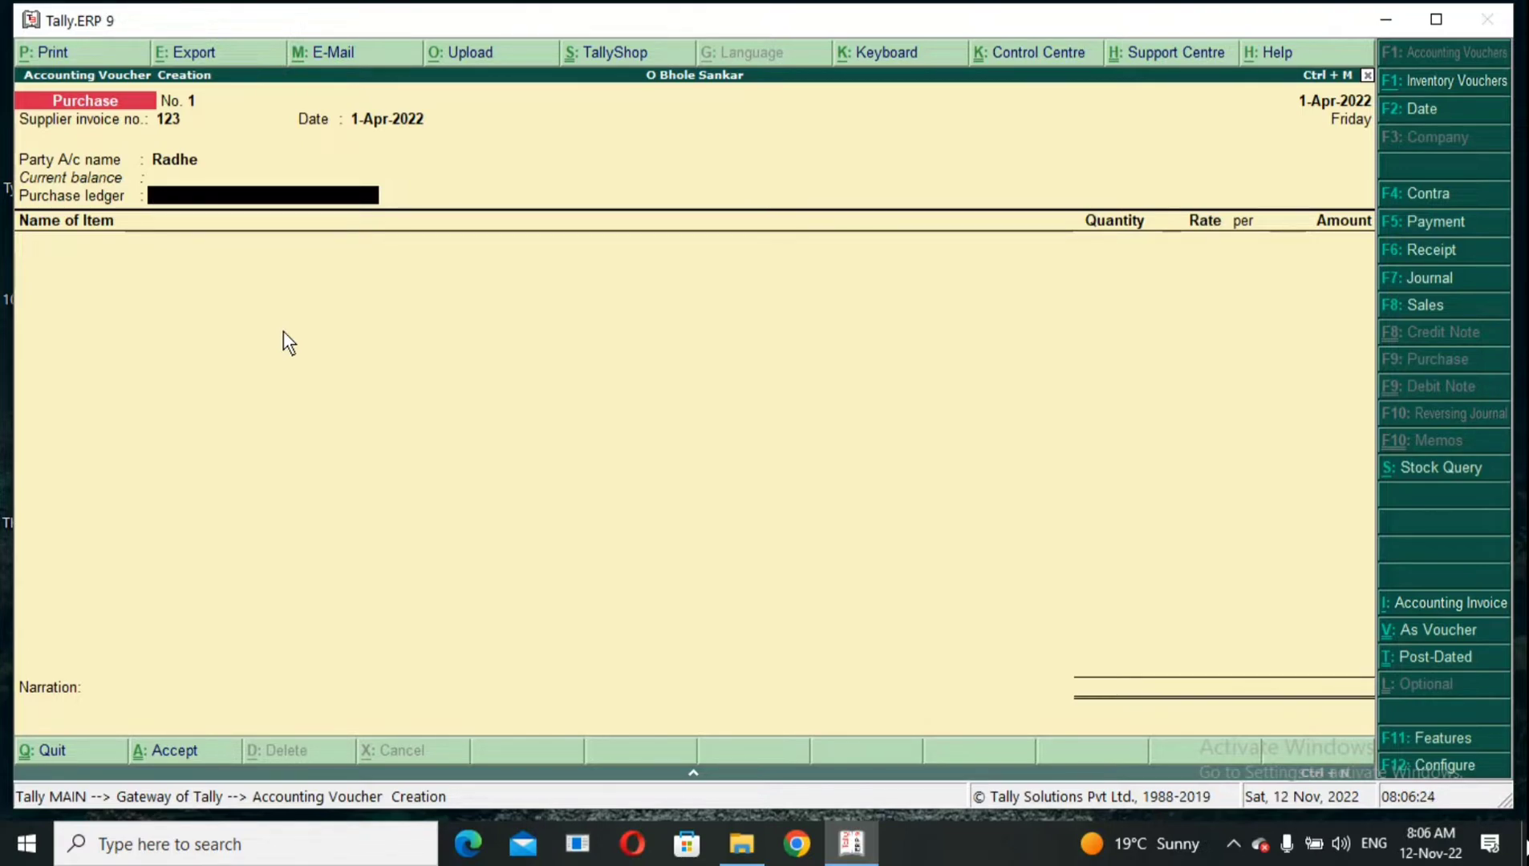
- Create a ledger named Purchase under Purchase Accounts and use it as the voucher's purchase ledger
key("alt+c")
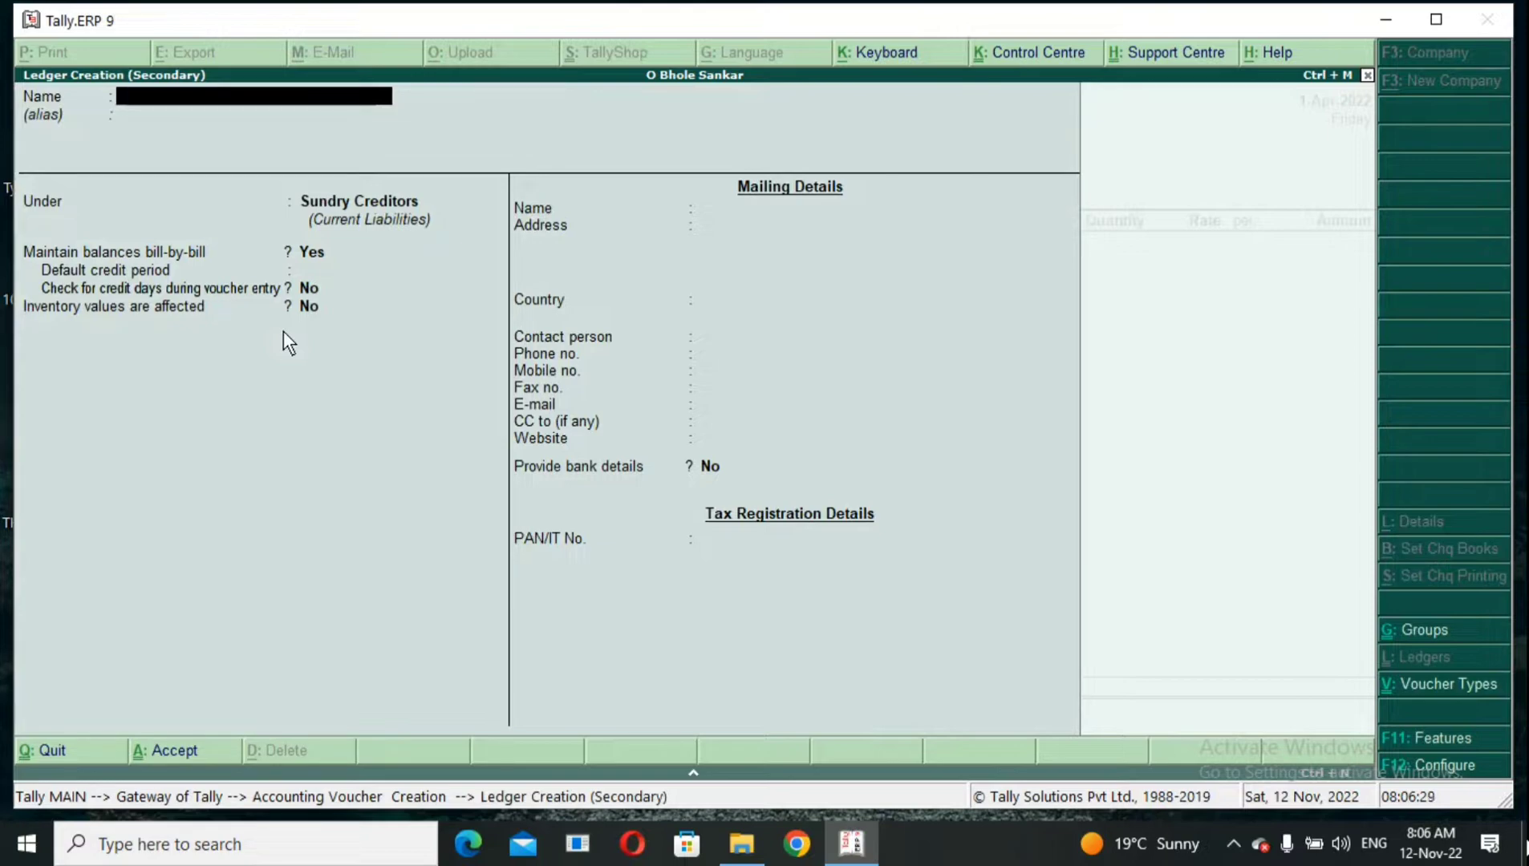
type("Purchases")
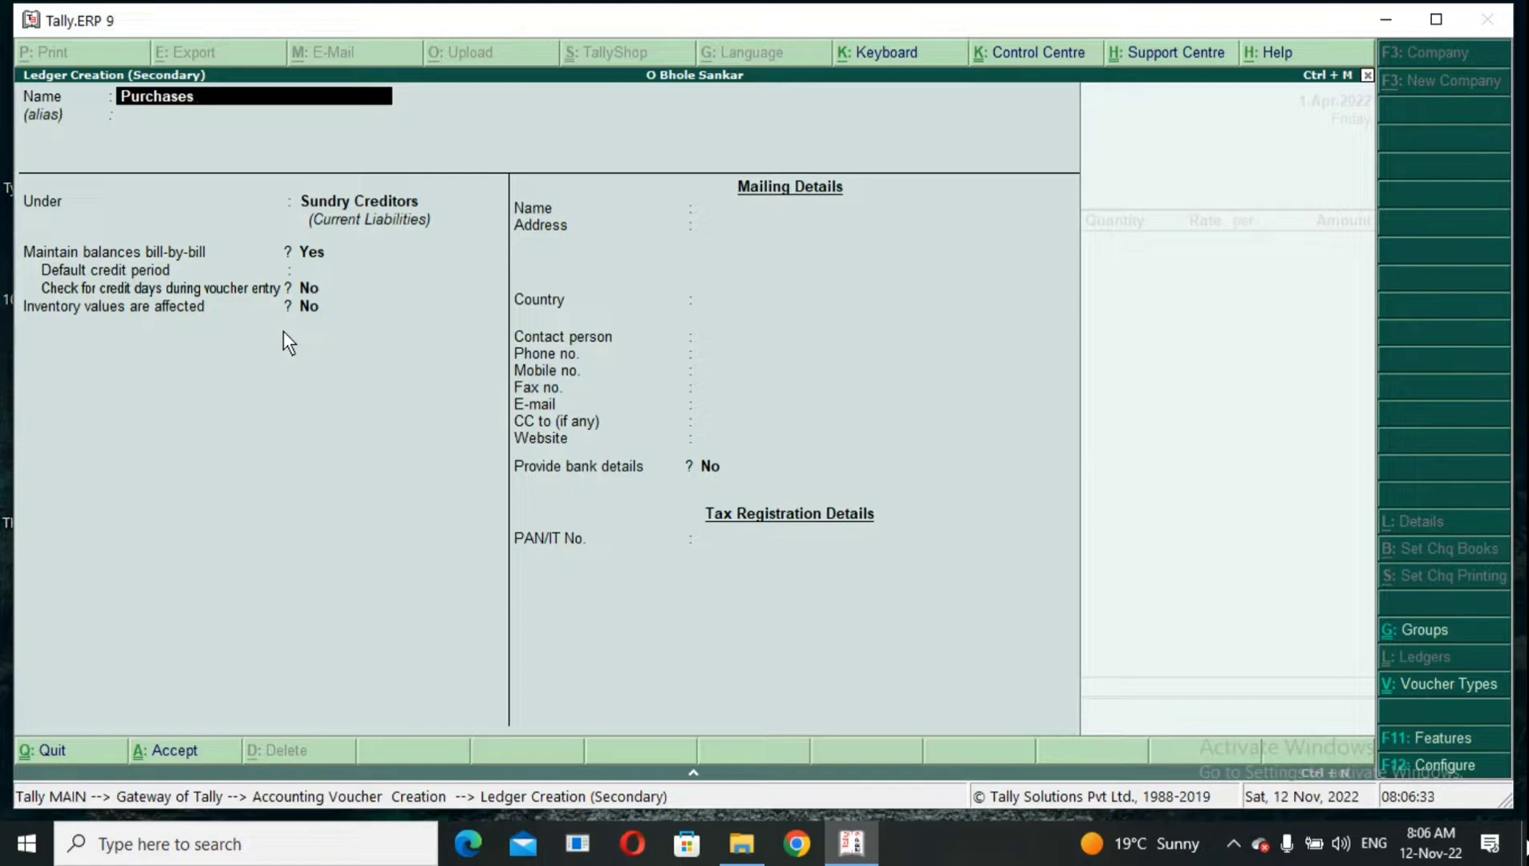
key("BackSpace")
key("Return")
key("Return")
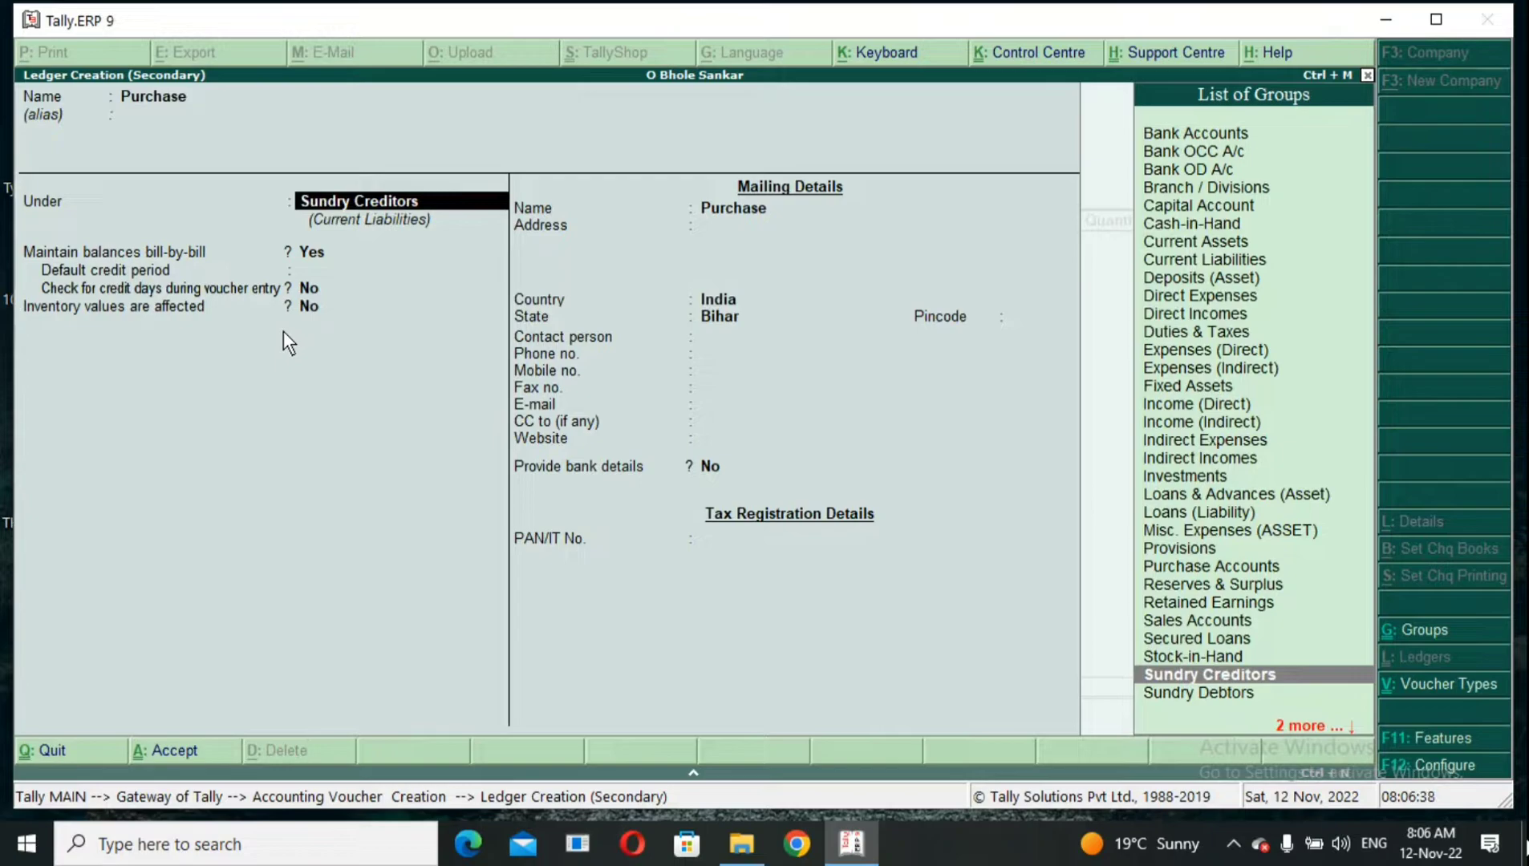
type("Pu")
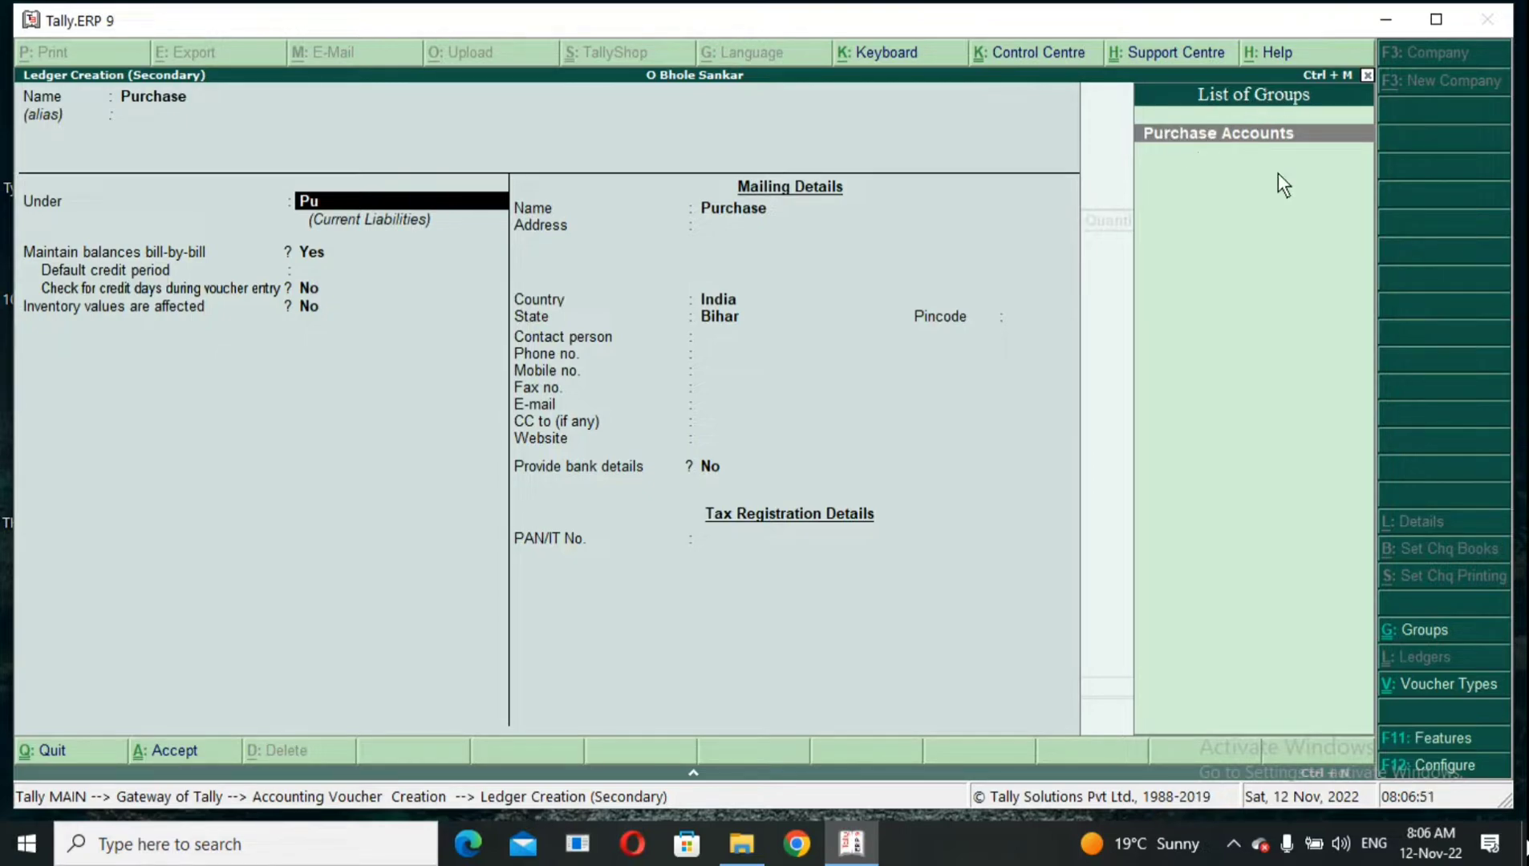
key("Return")
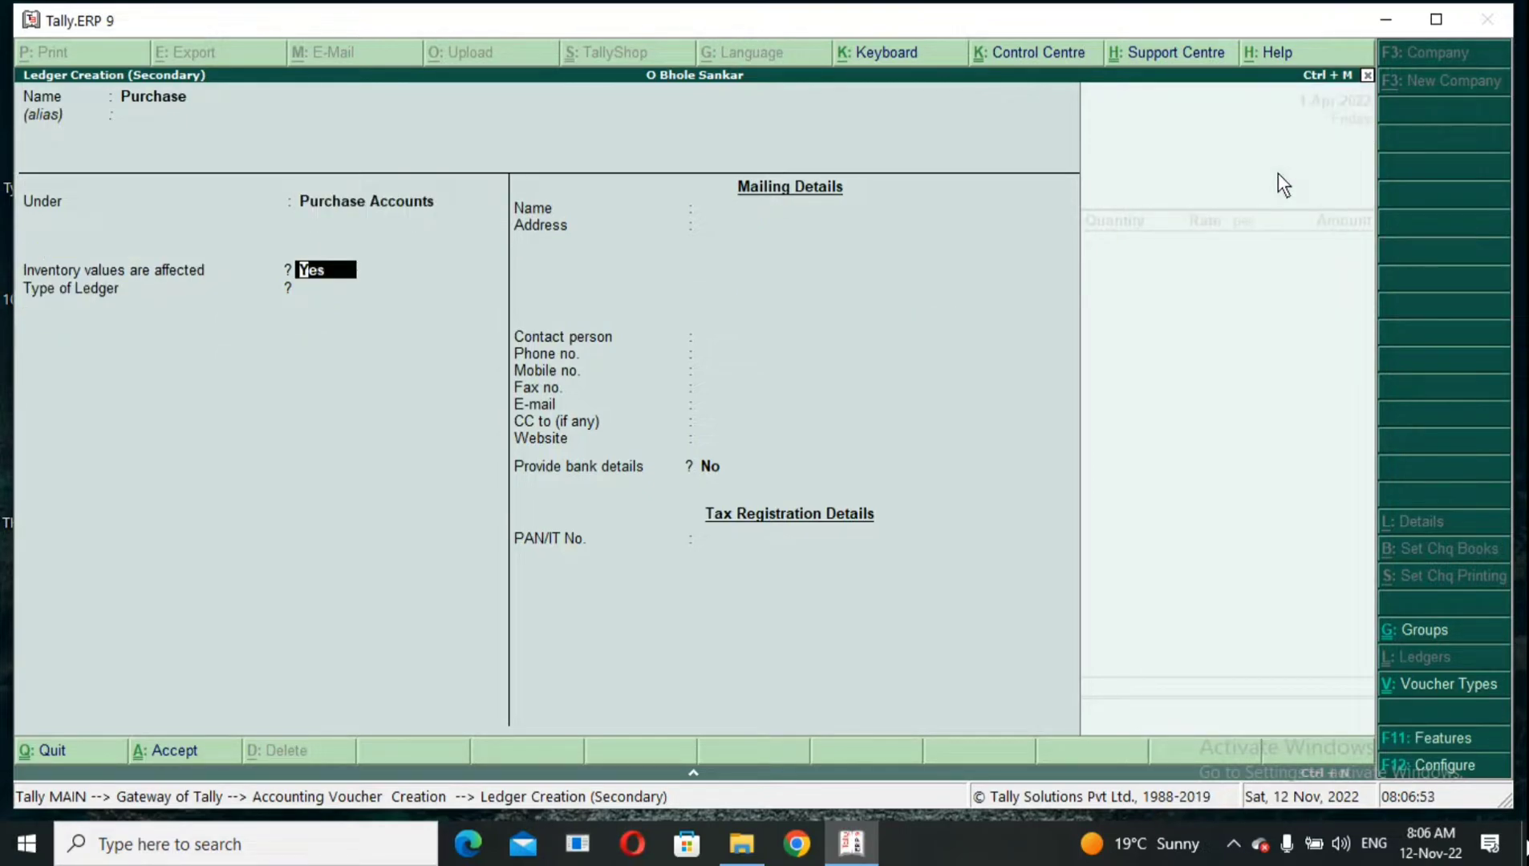
key("ctrl+a")
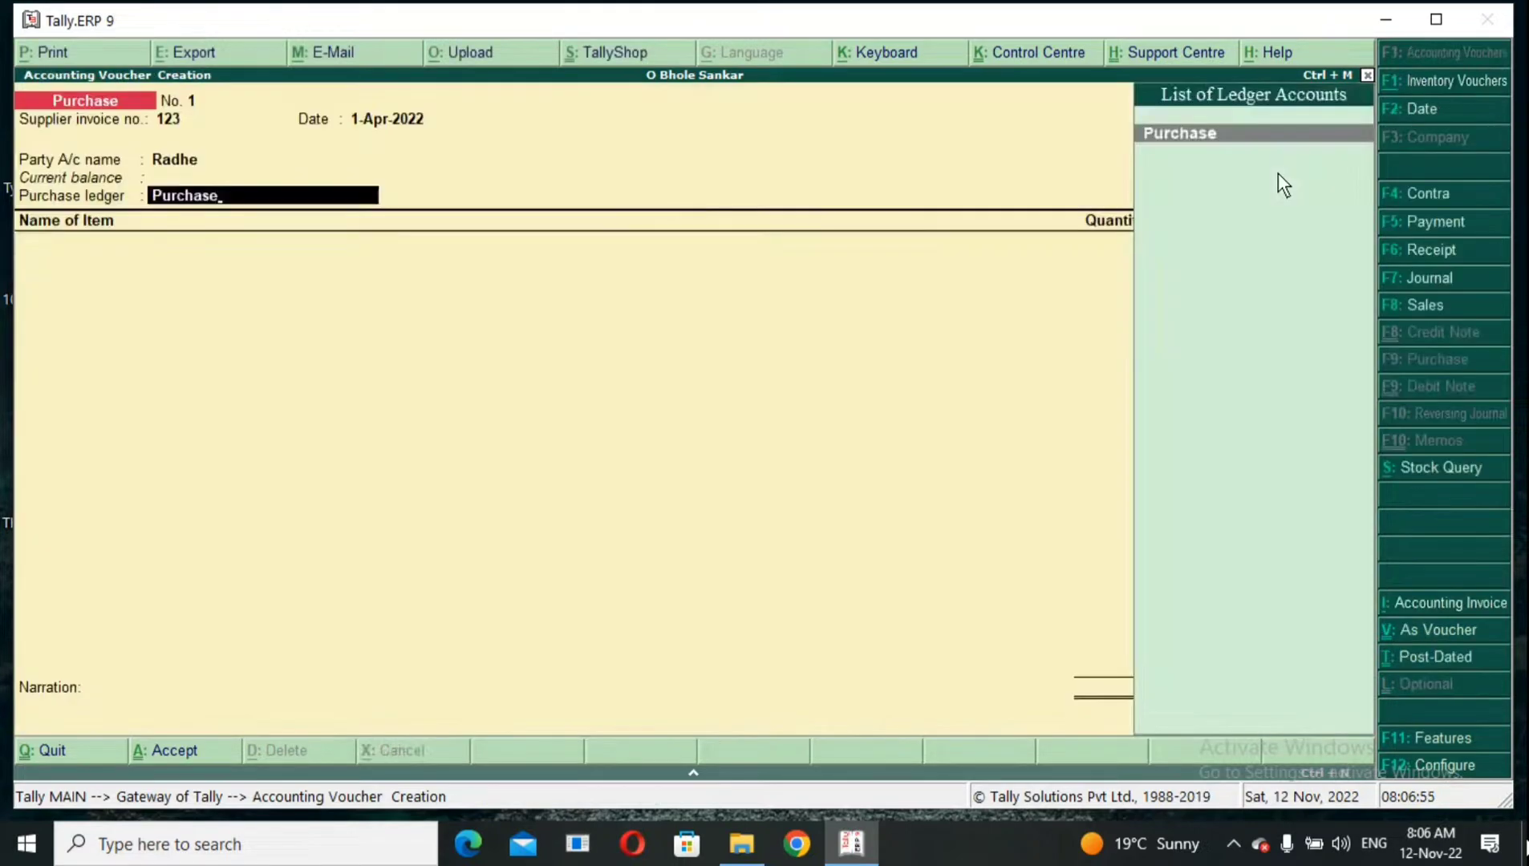
key("Return")
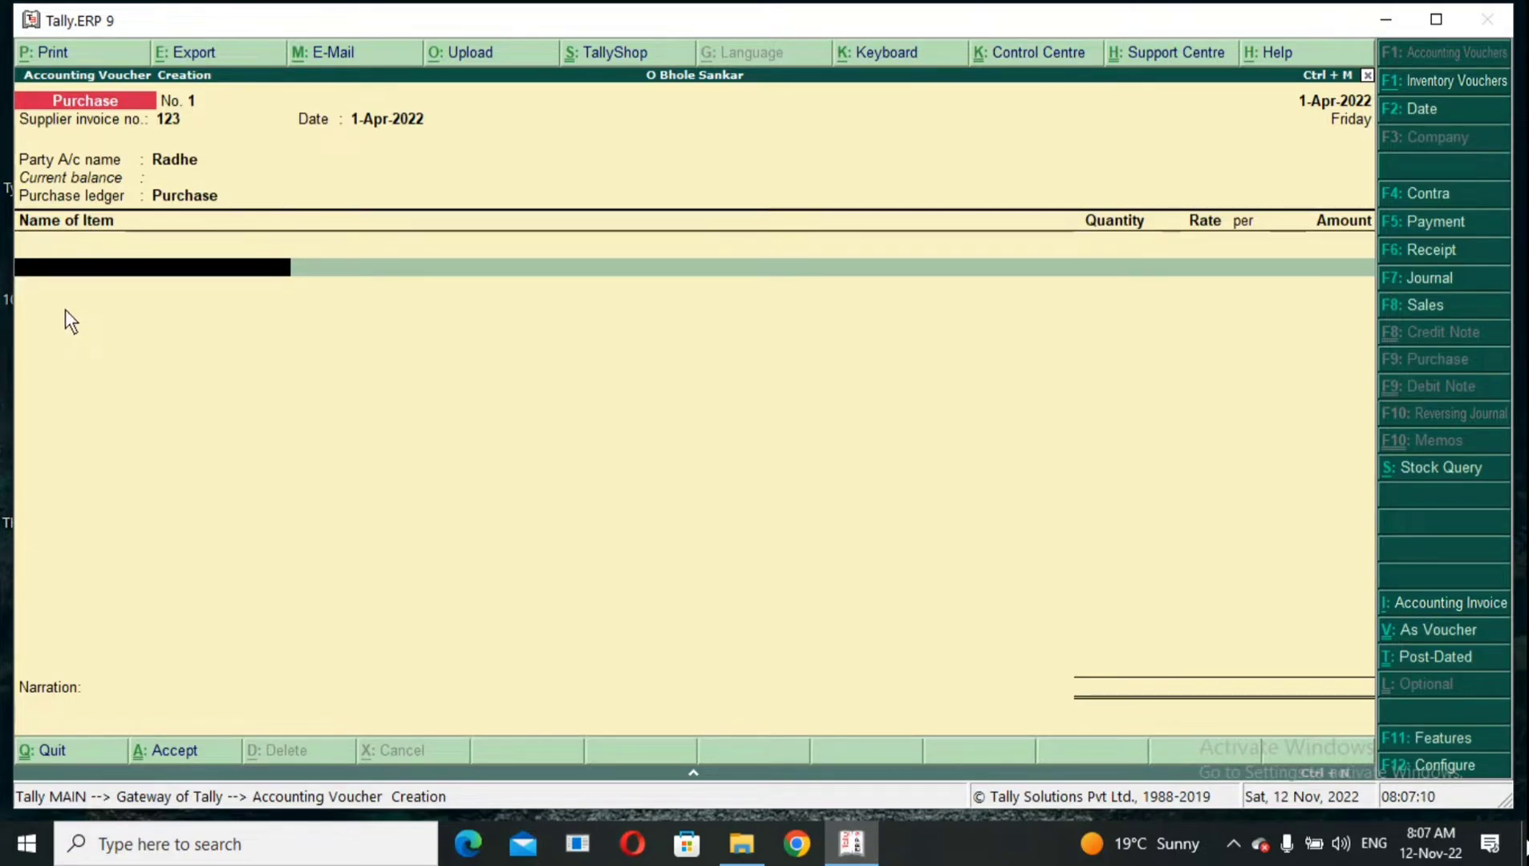
- Start a new stock item named Moniter under the Primary group for the voucher's first item line
key("alt+c")
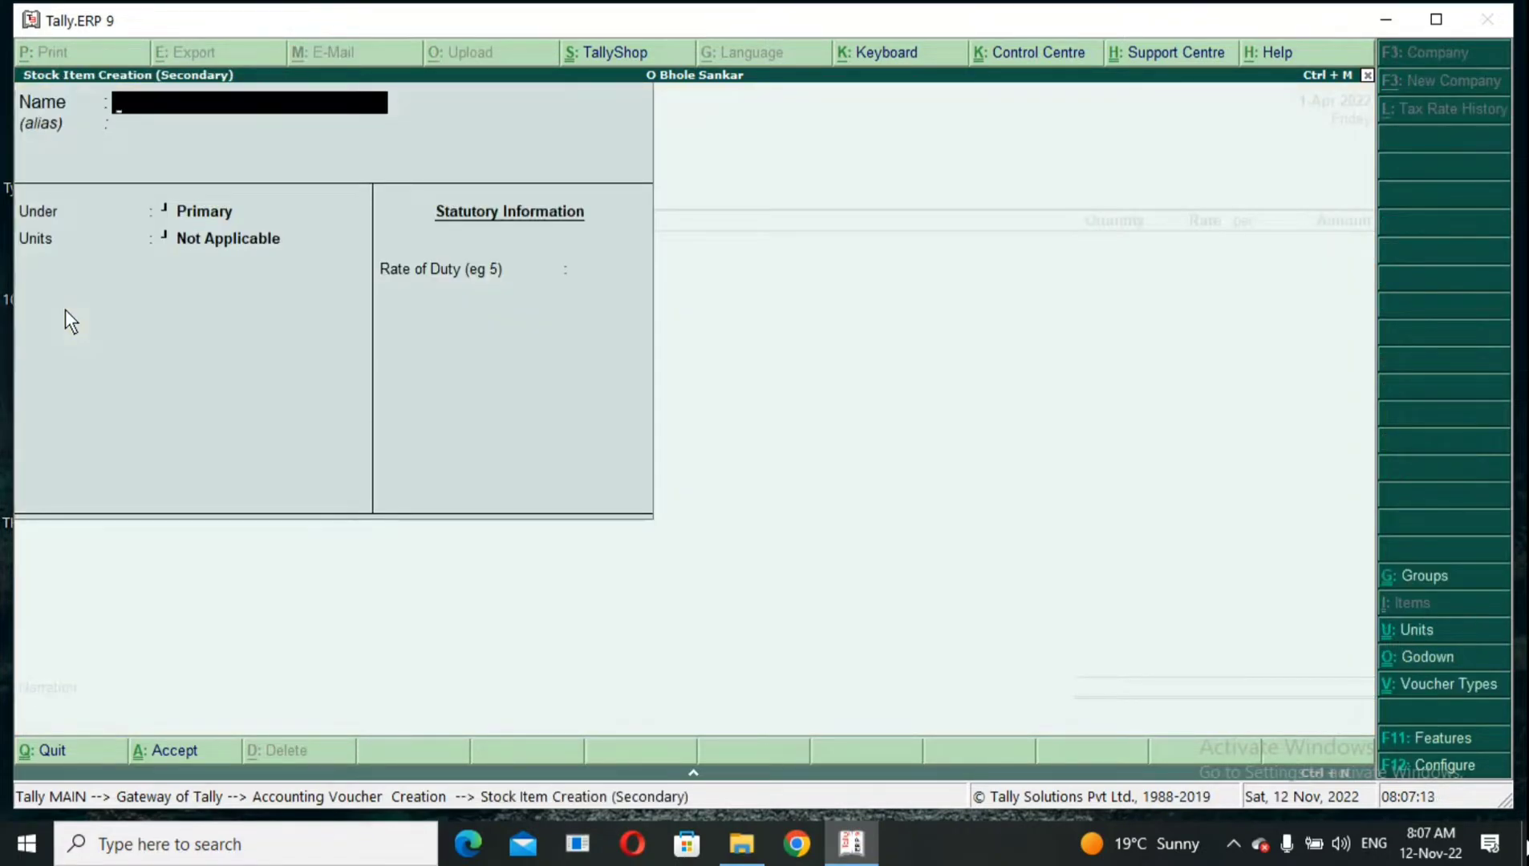
type("Moniter")
key("Return")
key("Return")
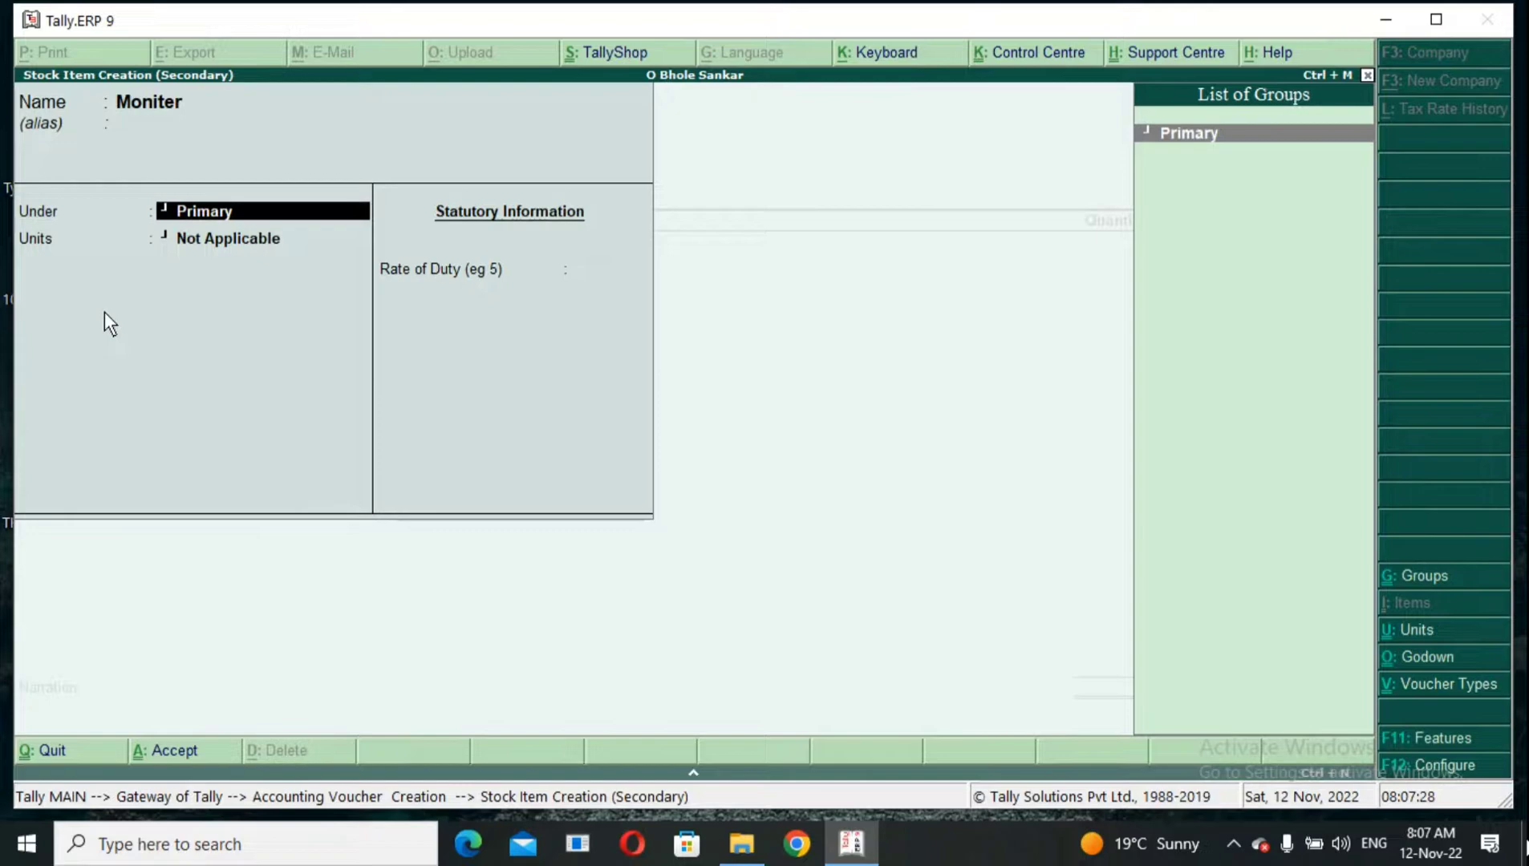
key("Return")
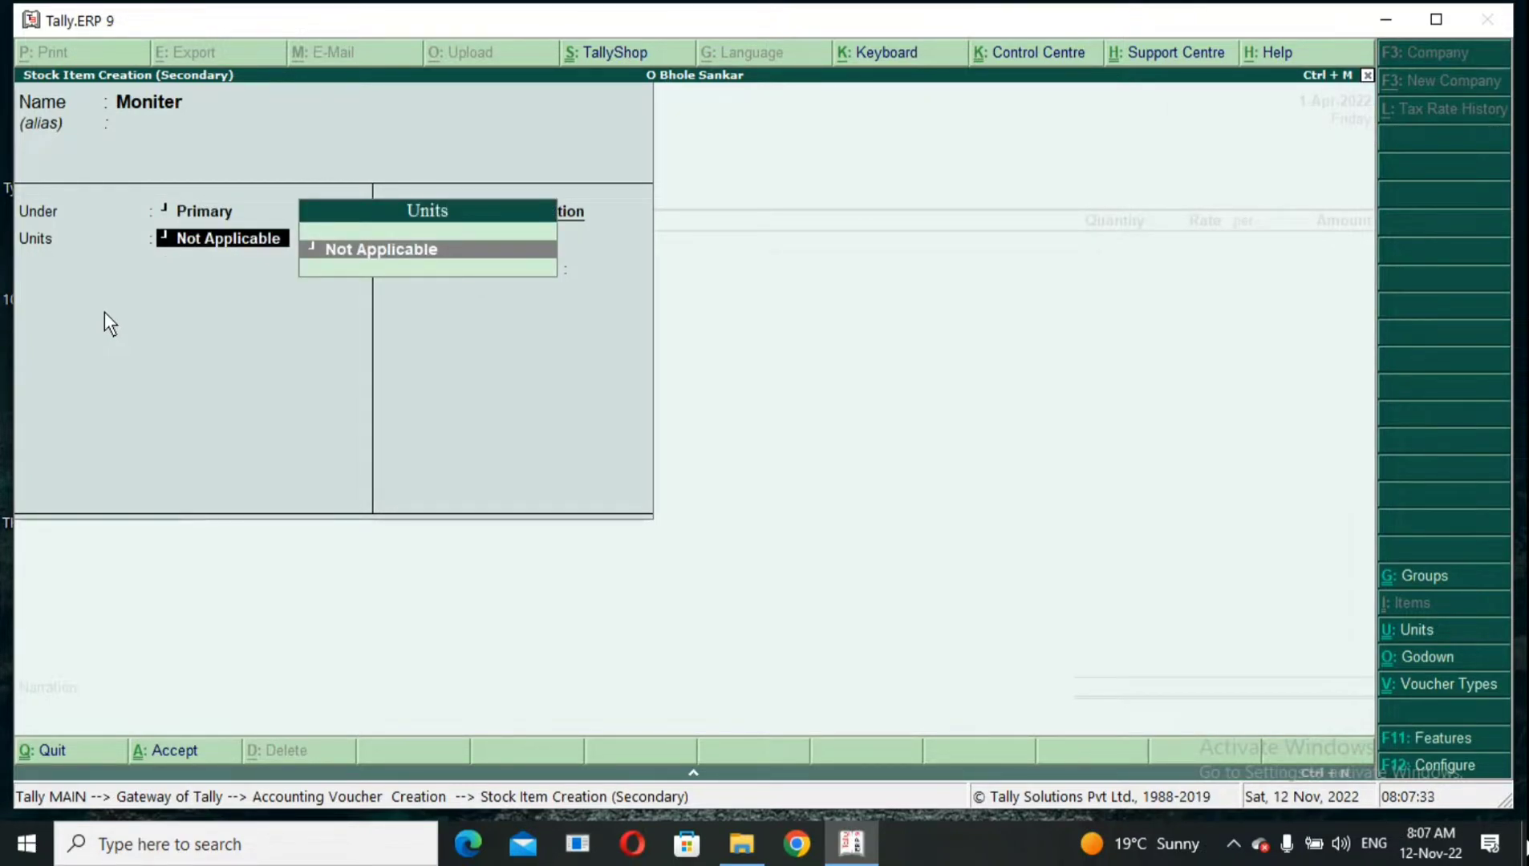
- Create a simple unit with the symbol pcs and assign it to the Moniter stock item
key("alt+c")
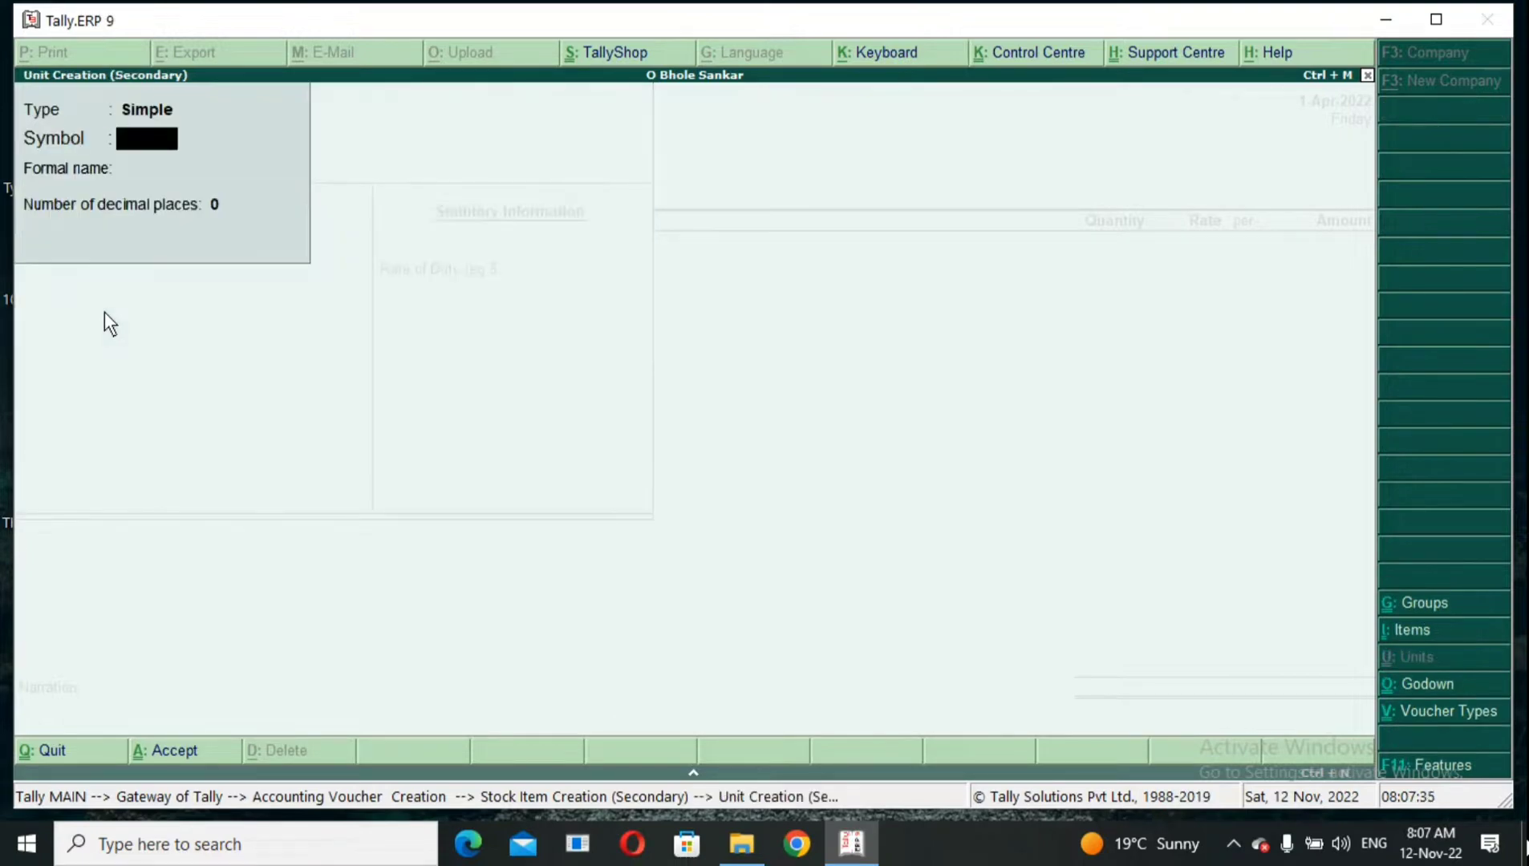
type("pcs")
key("ctrl+a")
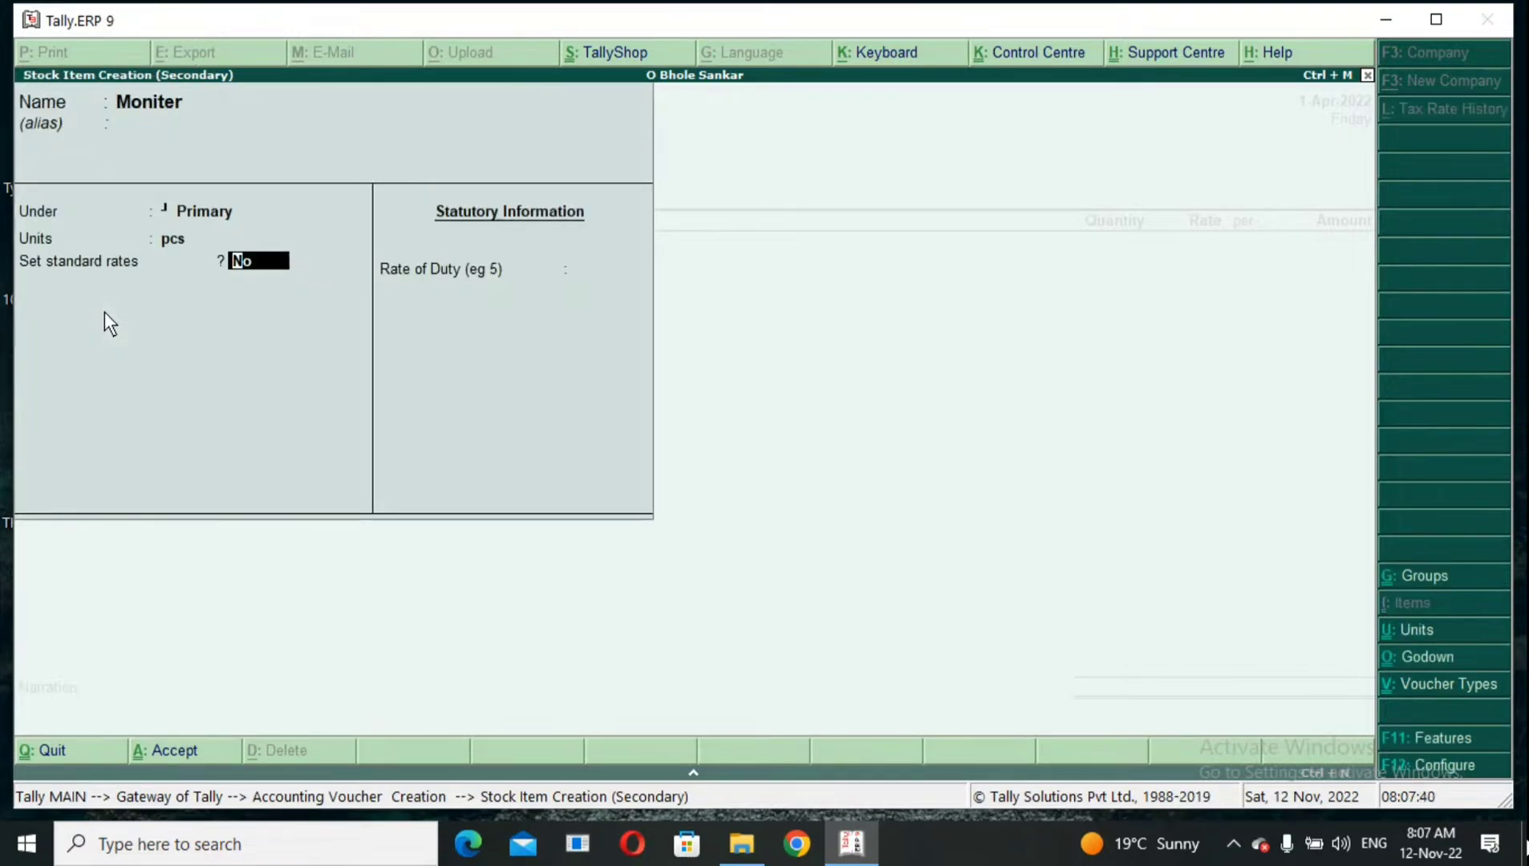
- Save the Moniter stock item without standard rates and with a duty rate of 0
key("Return")
key("Return")
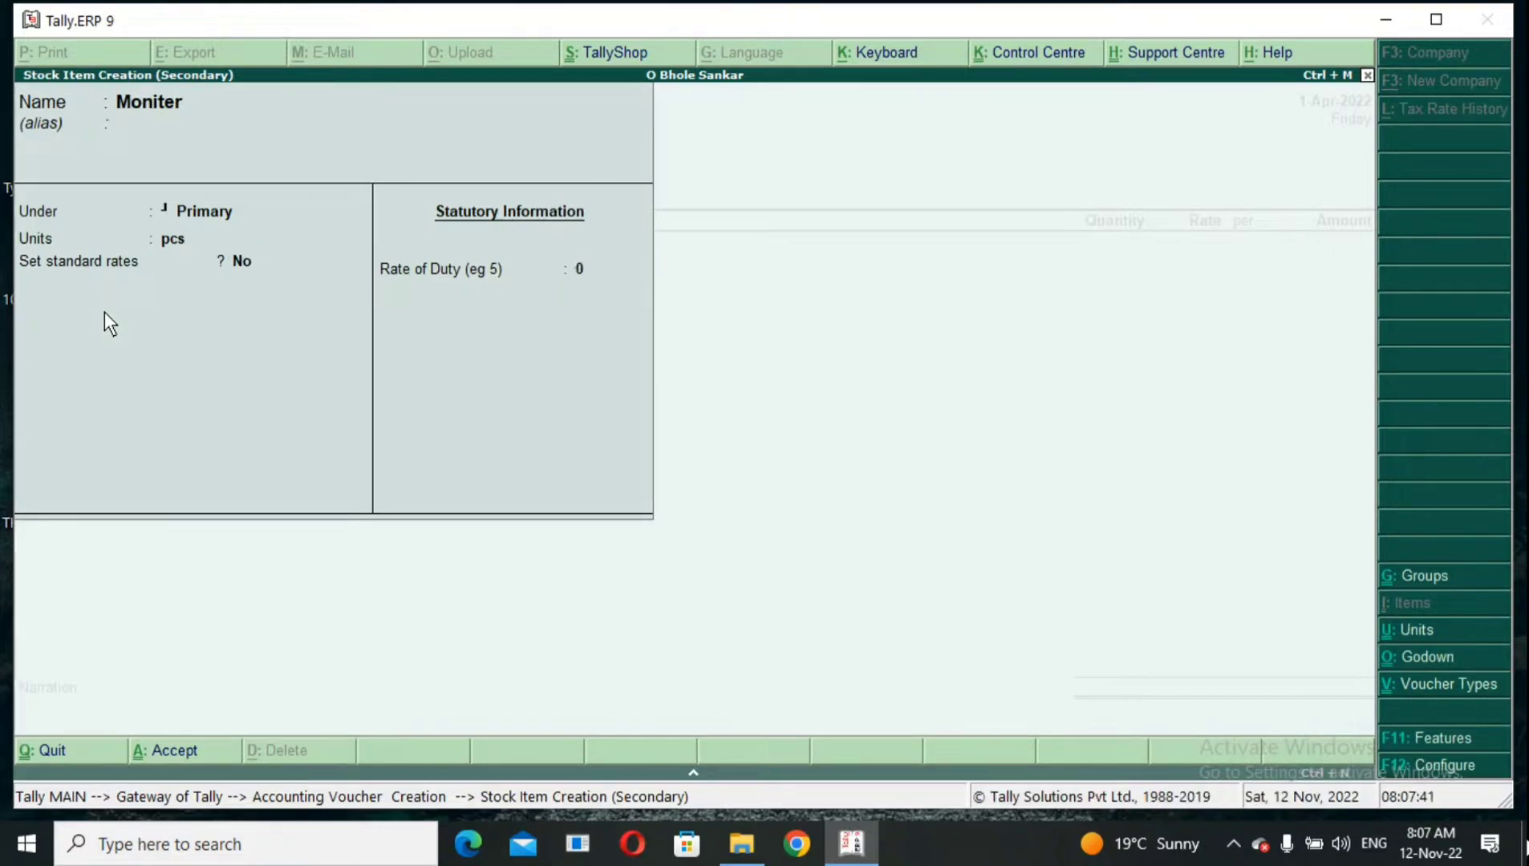
key("Return")
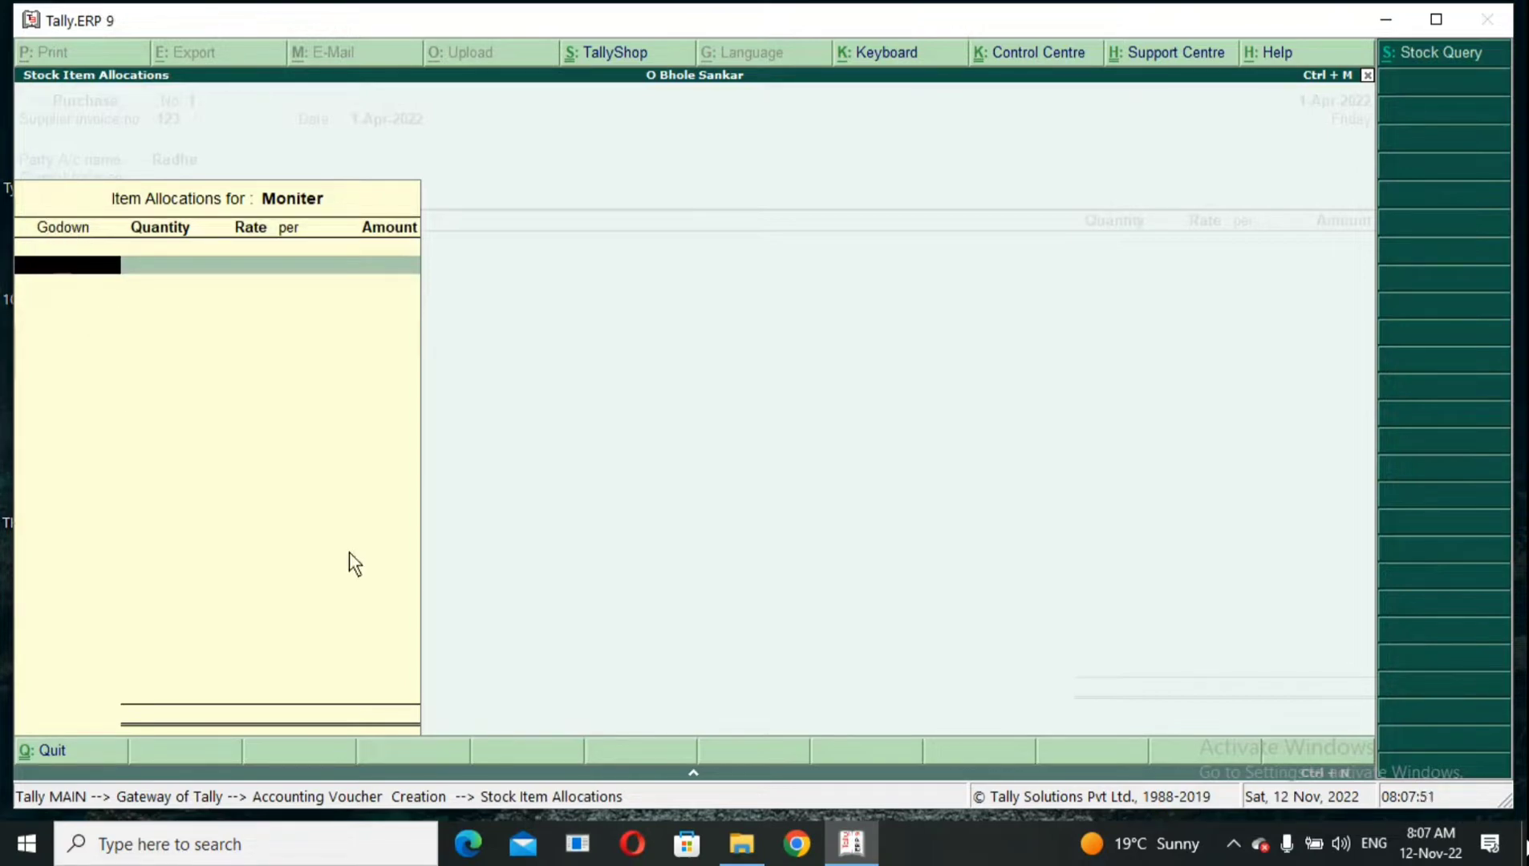
- Create a godown named Delhi under Primary and use it for the Moniter item allocation
key("BackSpace")
key("Return")
key("Return")
key("Return")
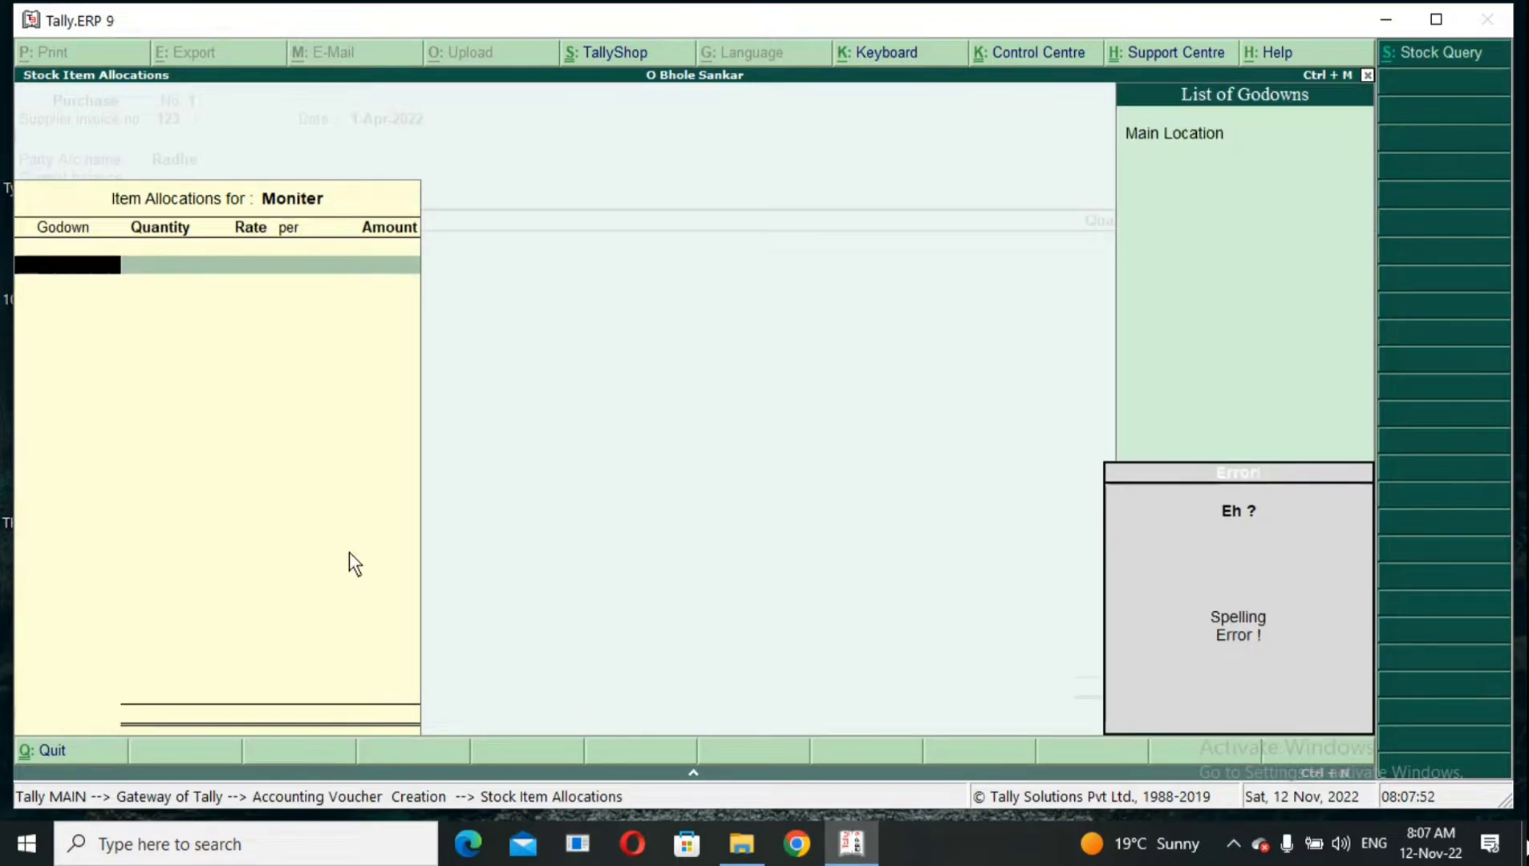
left_click(1303, 678)
key("alt+c")
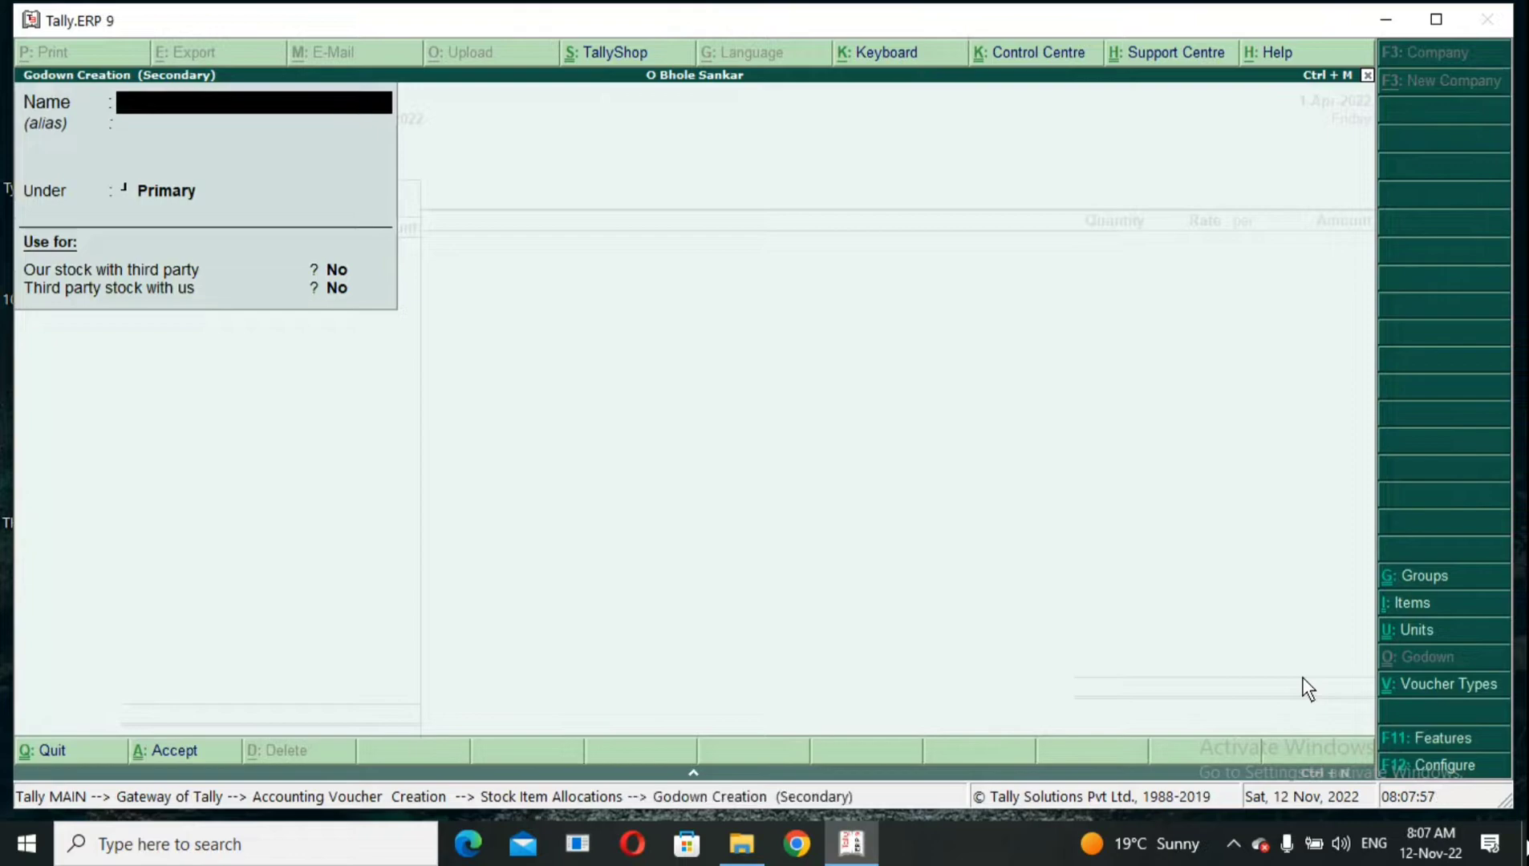
type("Delhi")
key("ctrl+a")
key("Return")
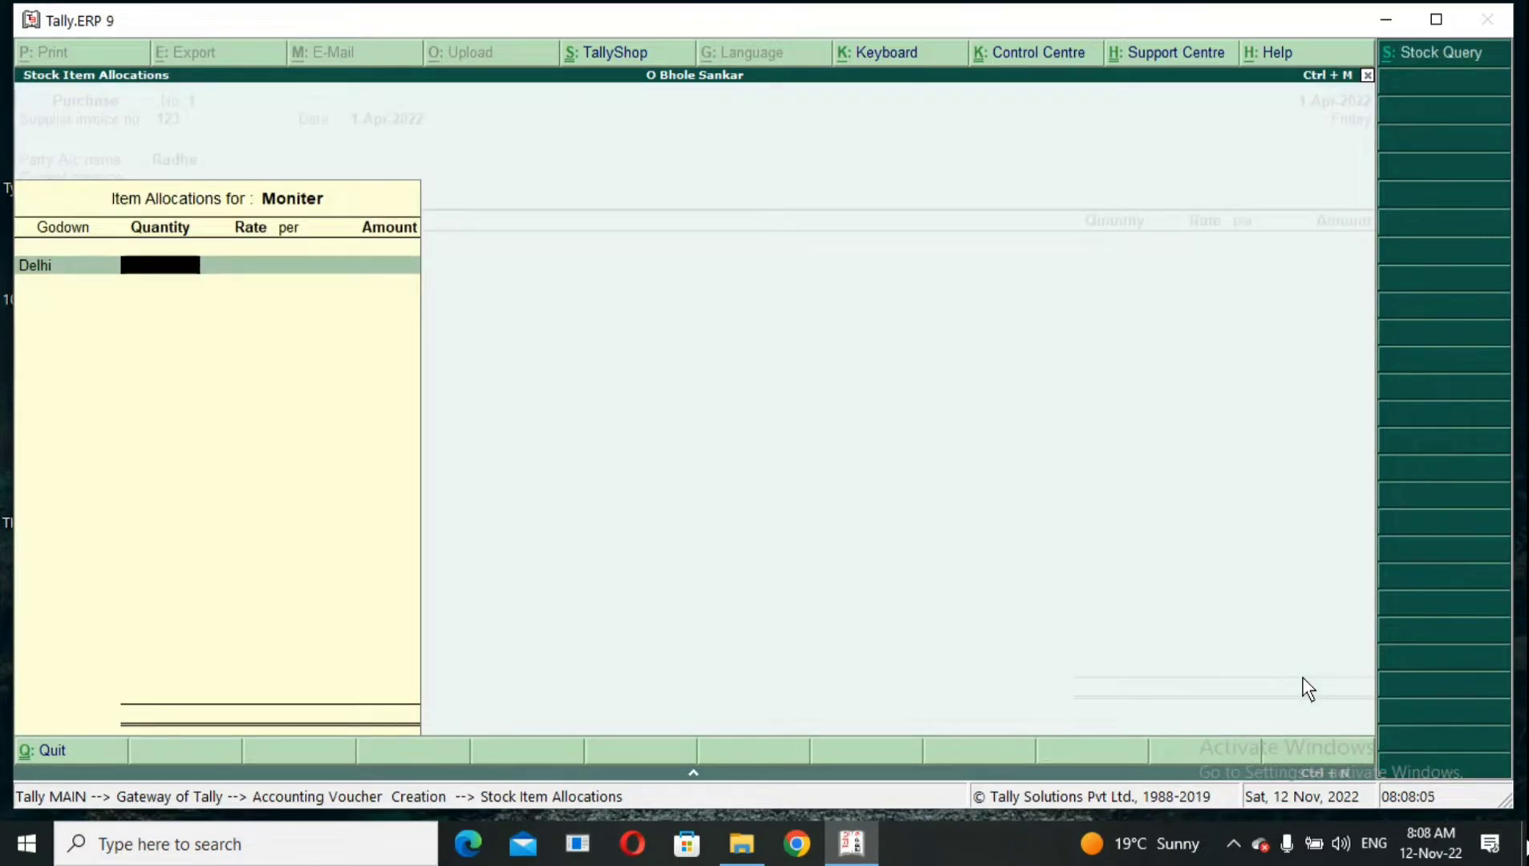
- Allocate 100 pcs of Moniter to the Delhi godown at a rate of 2500 per pcs and complete the item line
type("100")
key("Return")
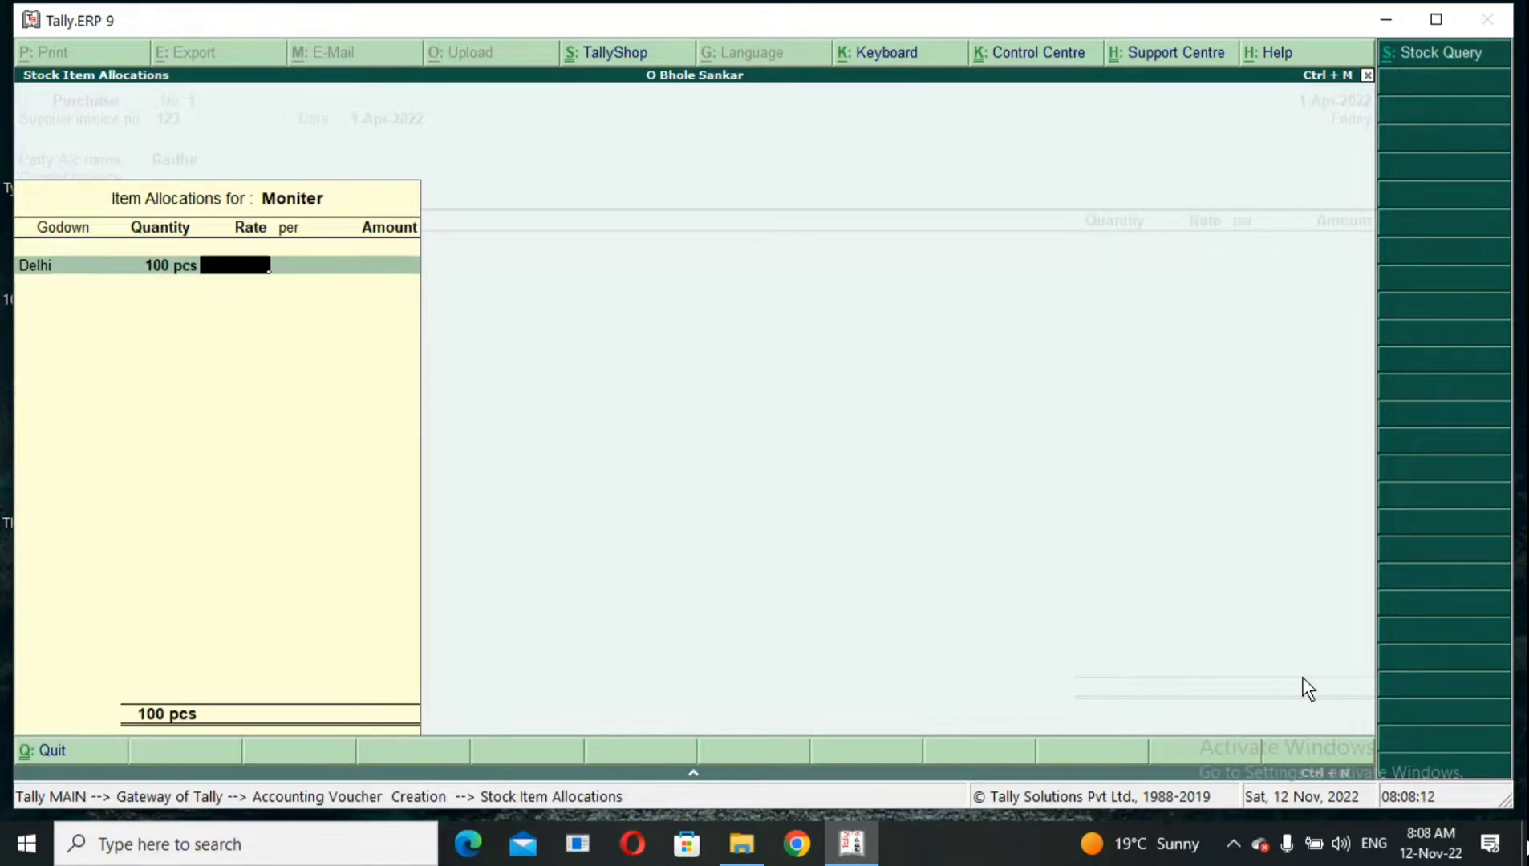
type("2500")
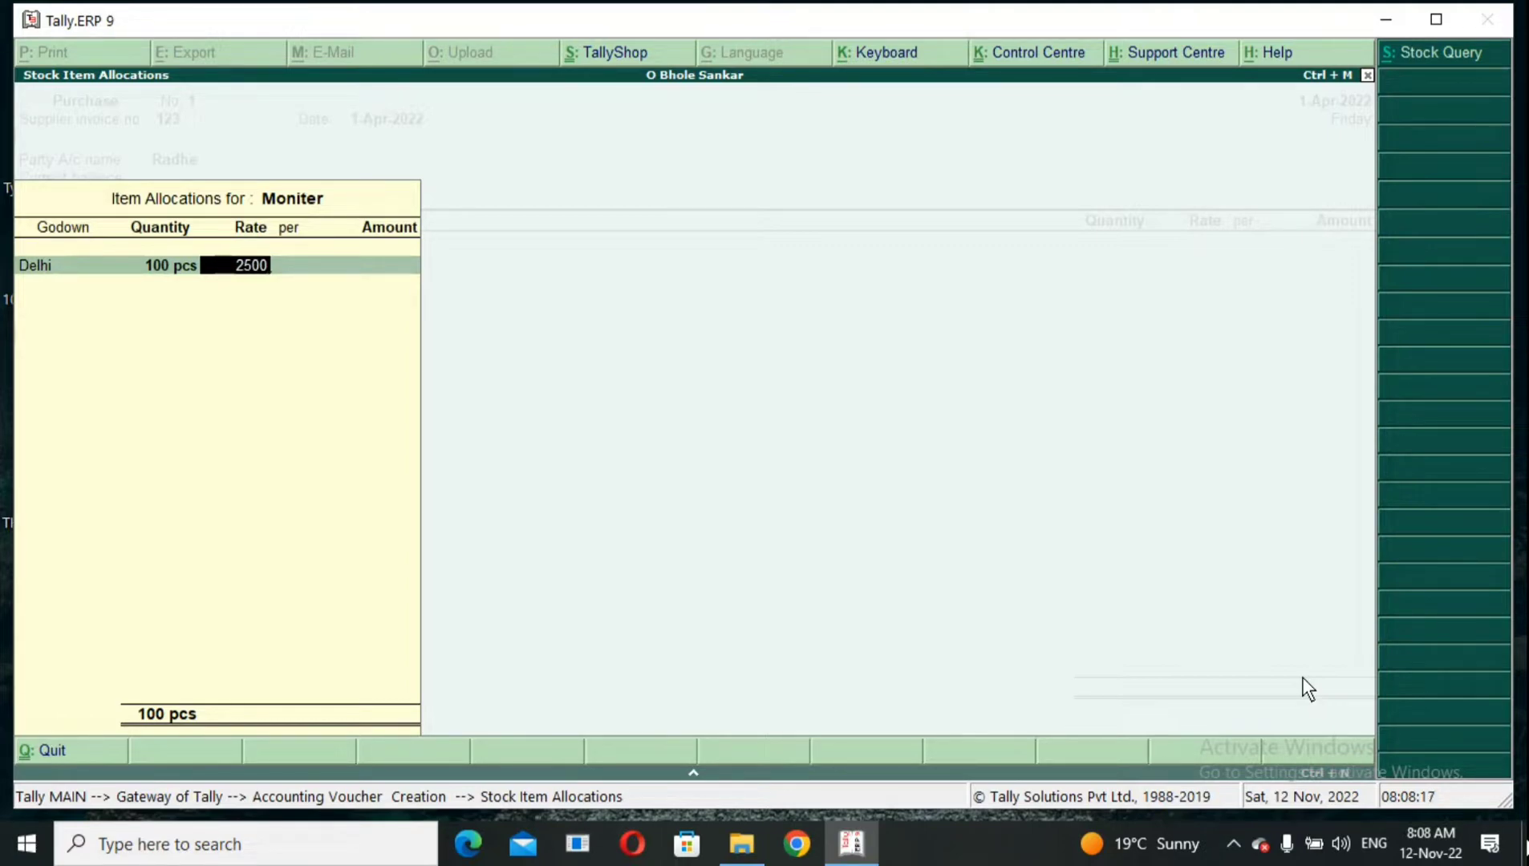
type("00")
key("BackSpace")
key("BackSpace")
key("Return")
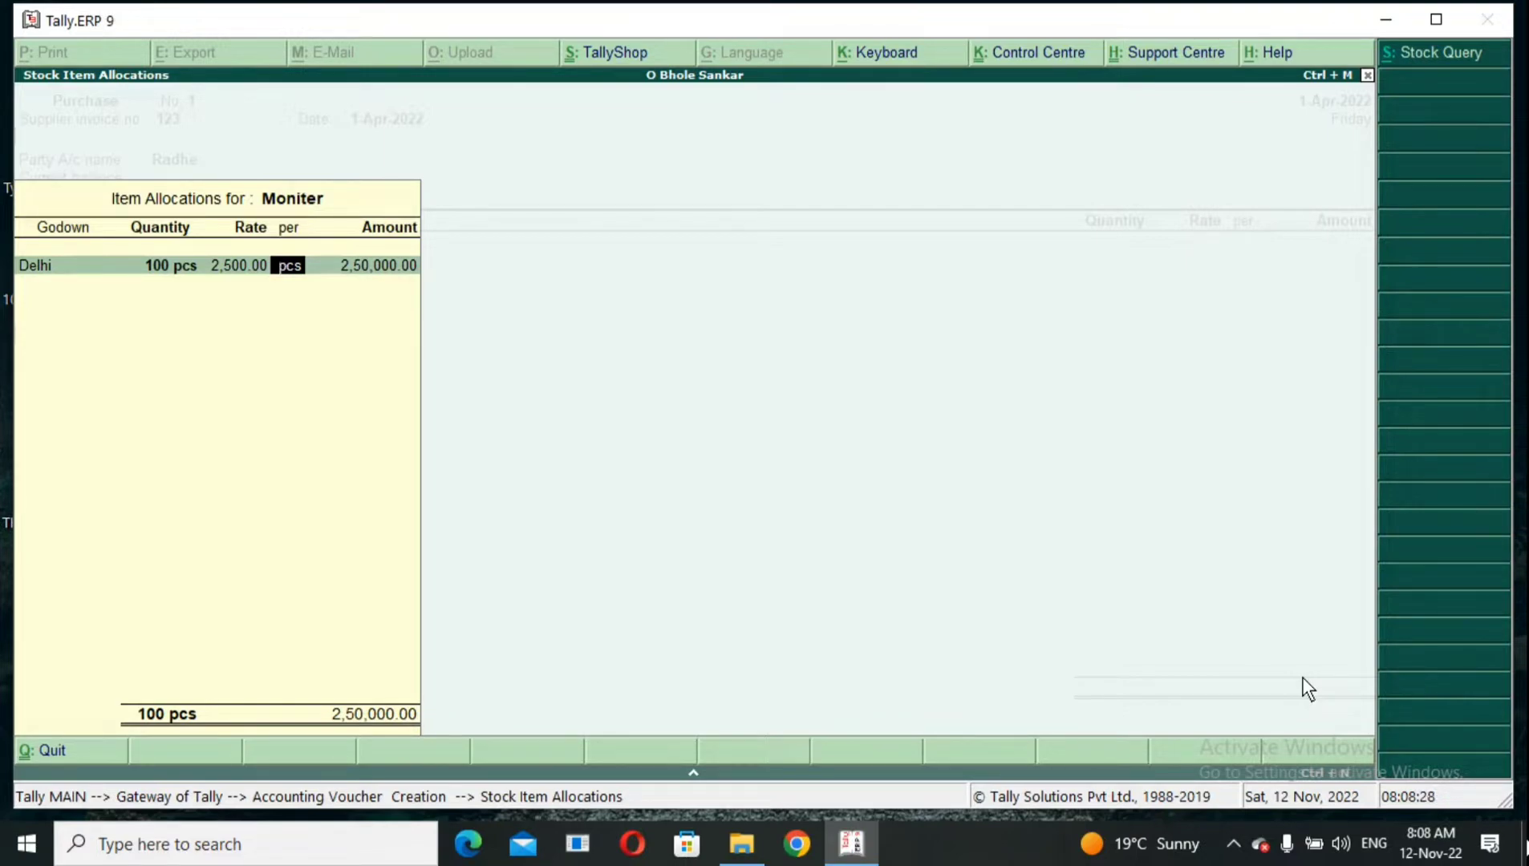
key("Return")
key("Return")
key("Return")
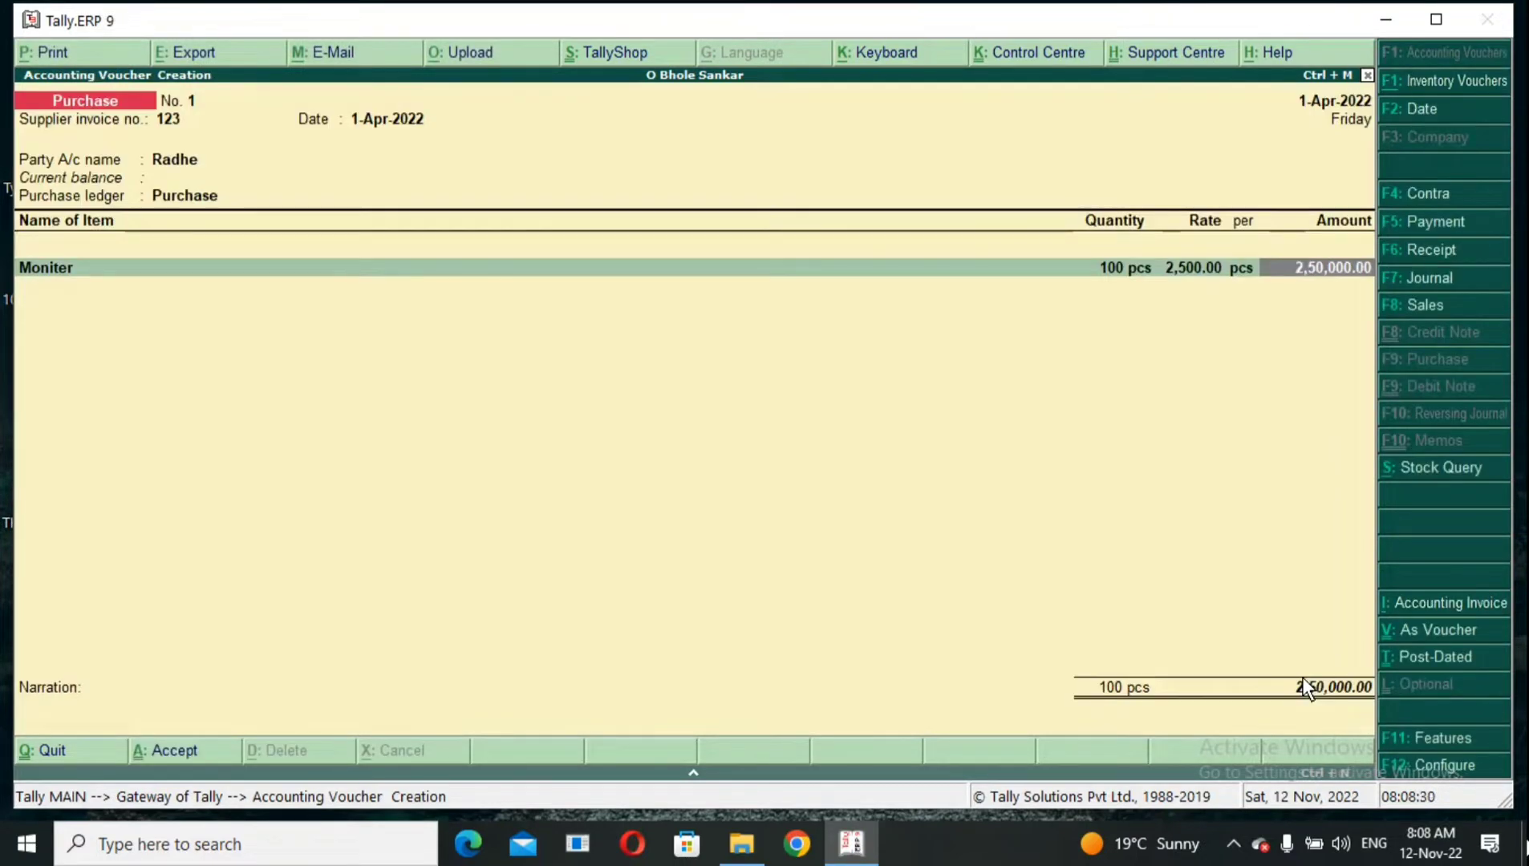
key("Return")
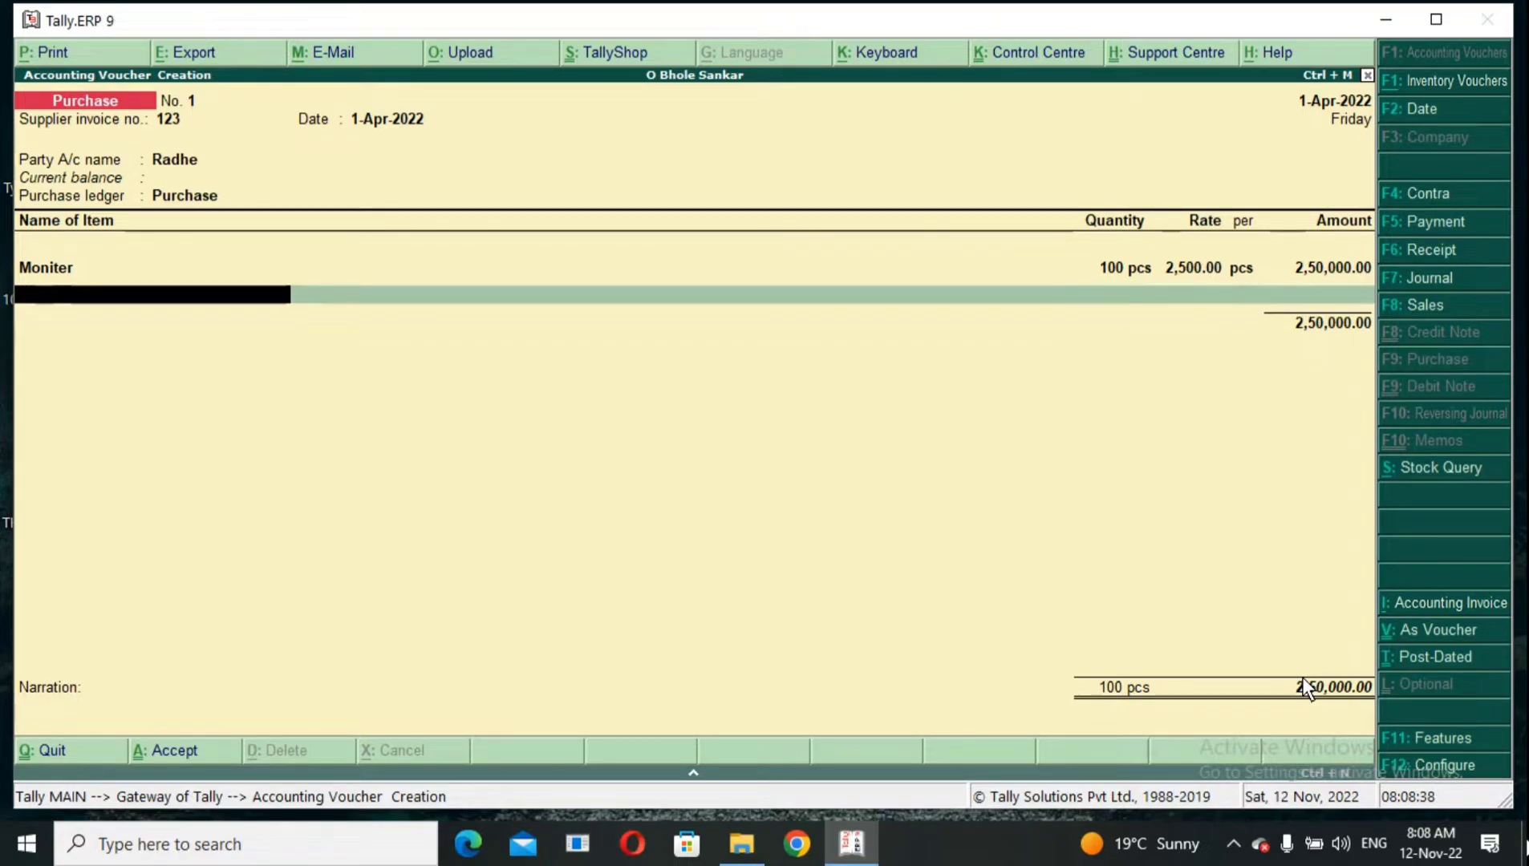
- Create a stock item named K|B under Primary with the unit pcs for the voucher's second item line
key("alt+c")
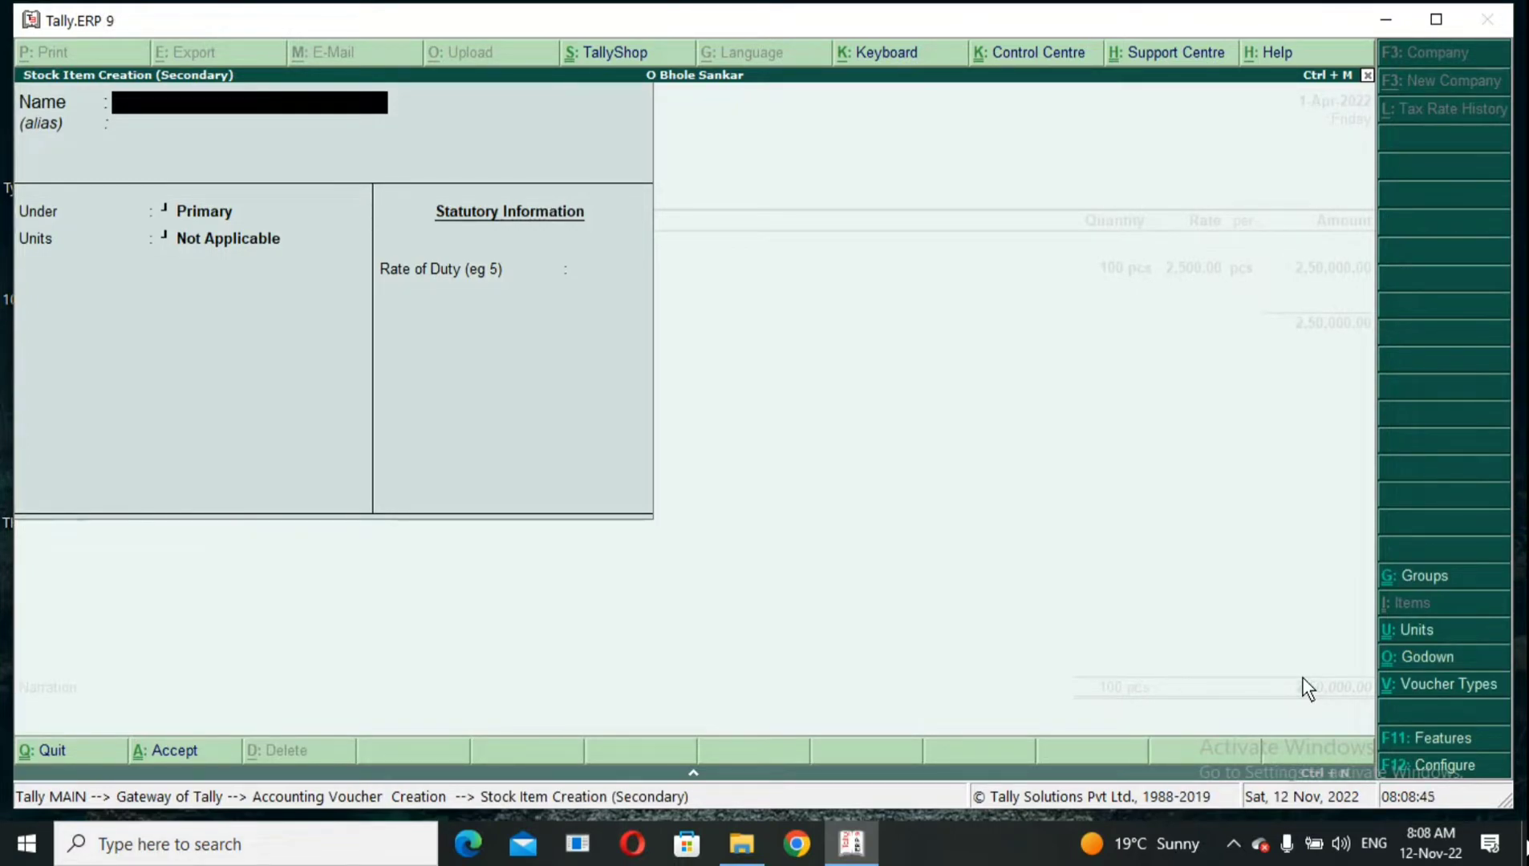
type("K")
type("b")
key("BackSpace")
type("B")
key("Return")
key("Return")
key("Return")
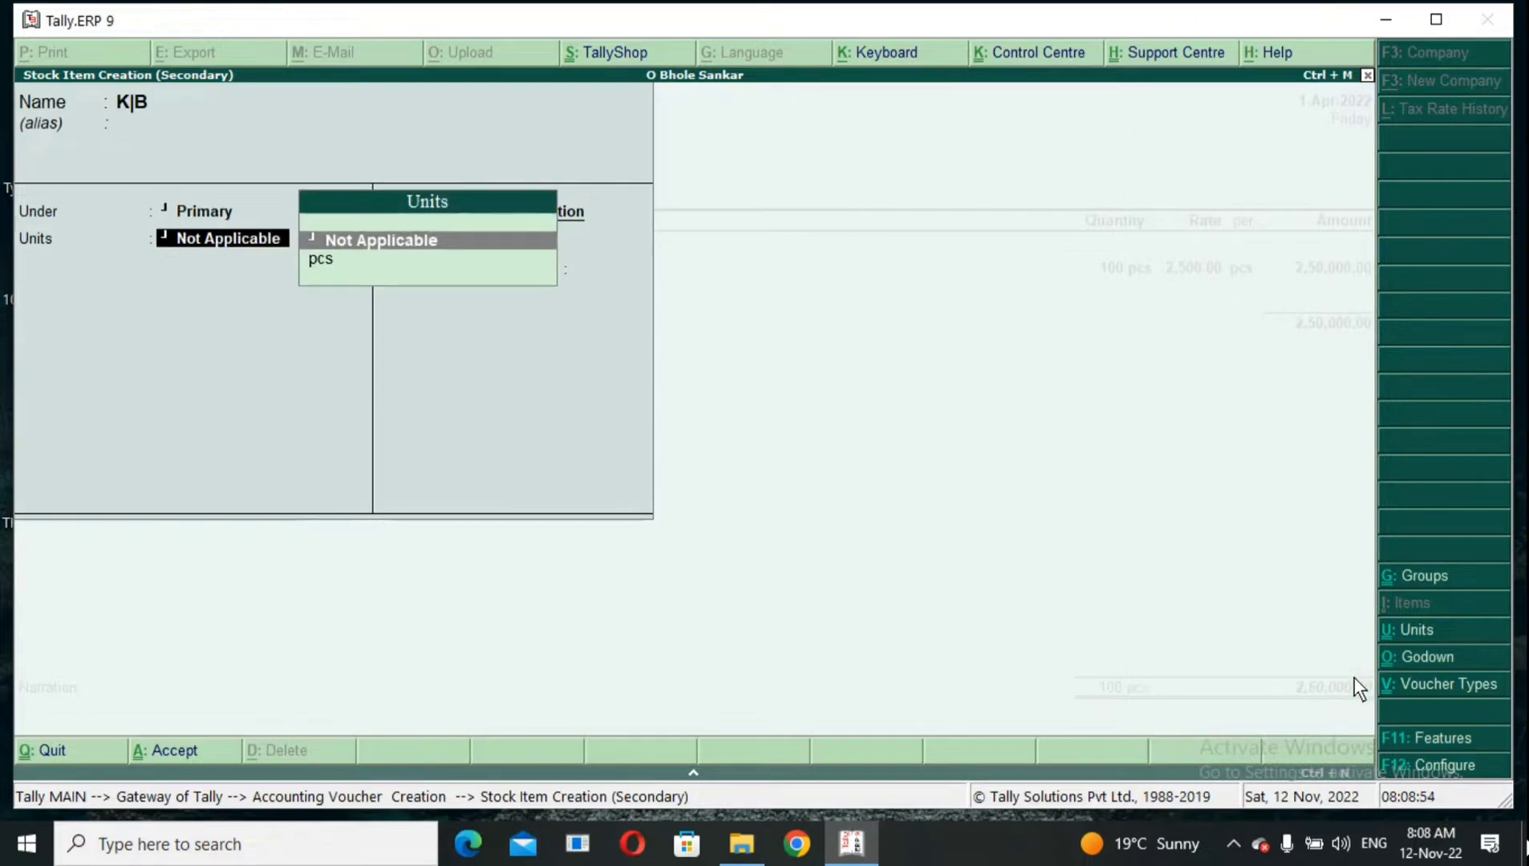
key("Down")
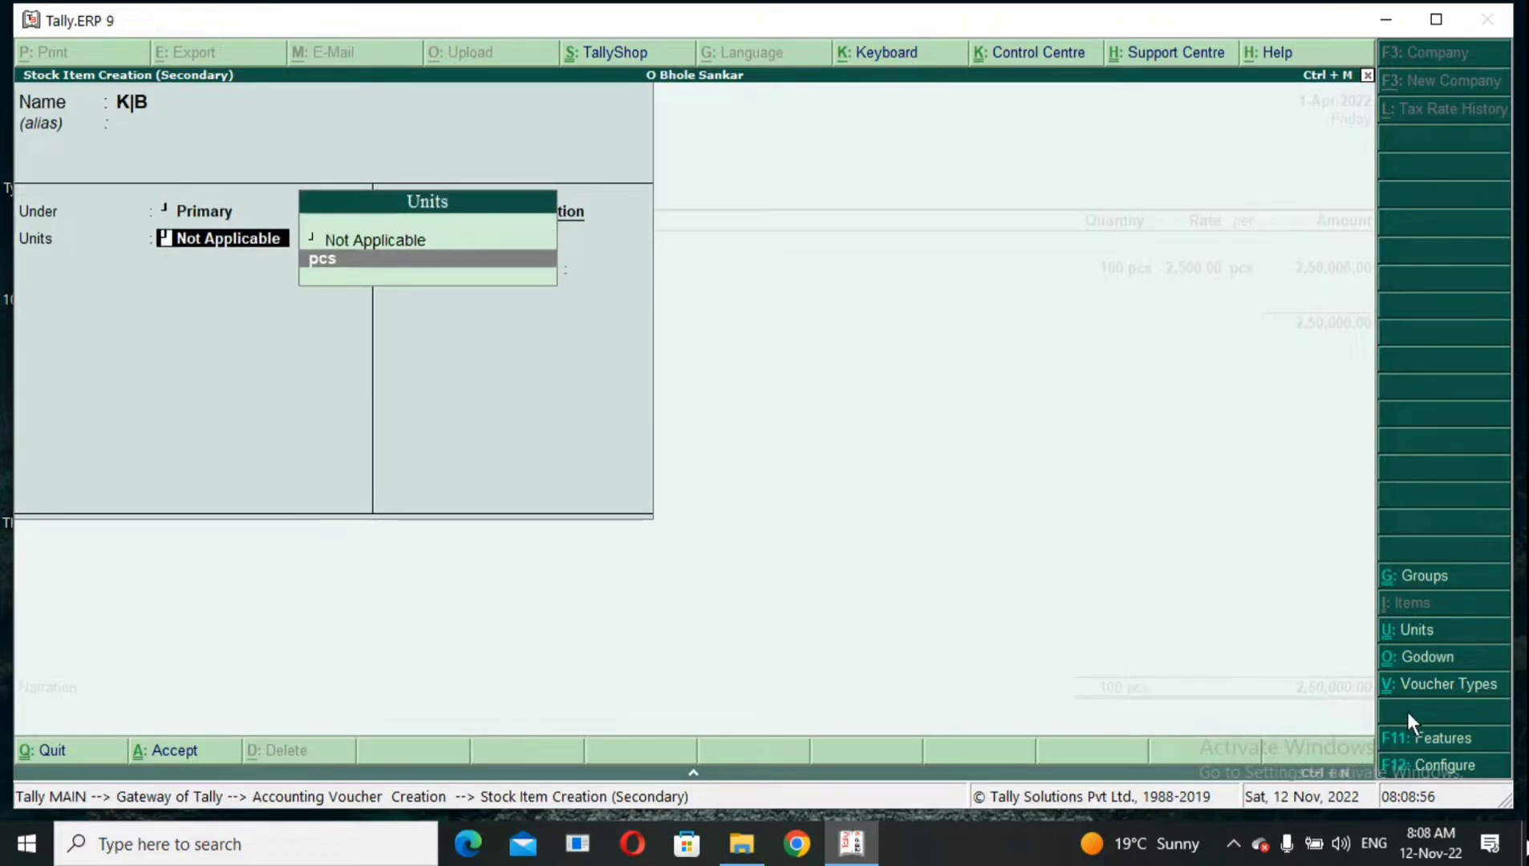
key("Return")
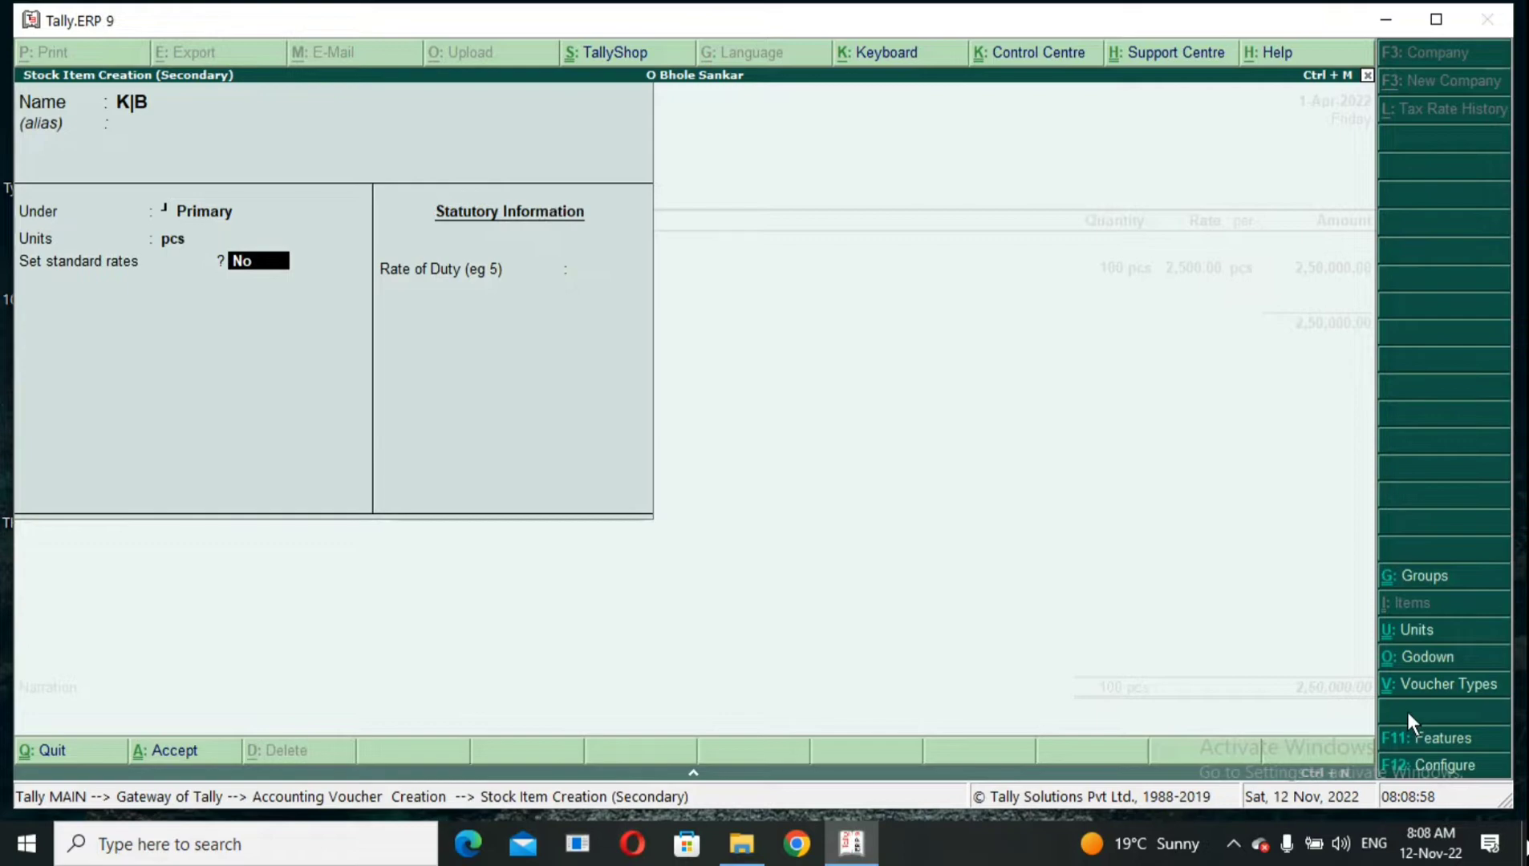
key("ctrl+a")
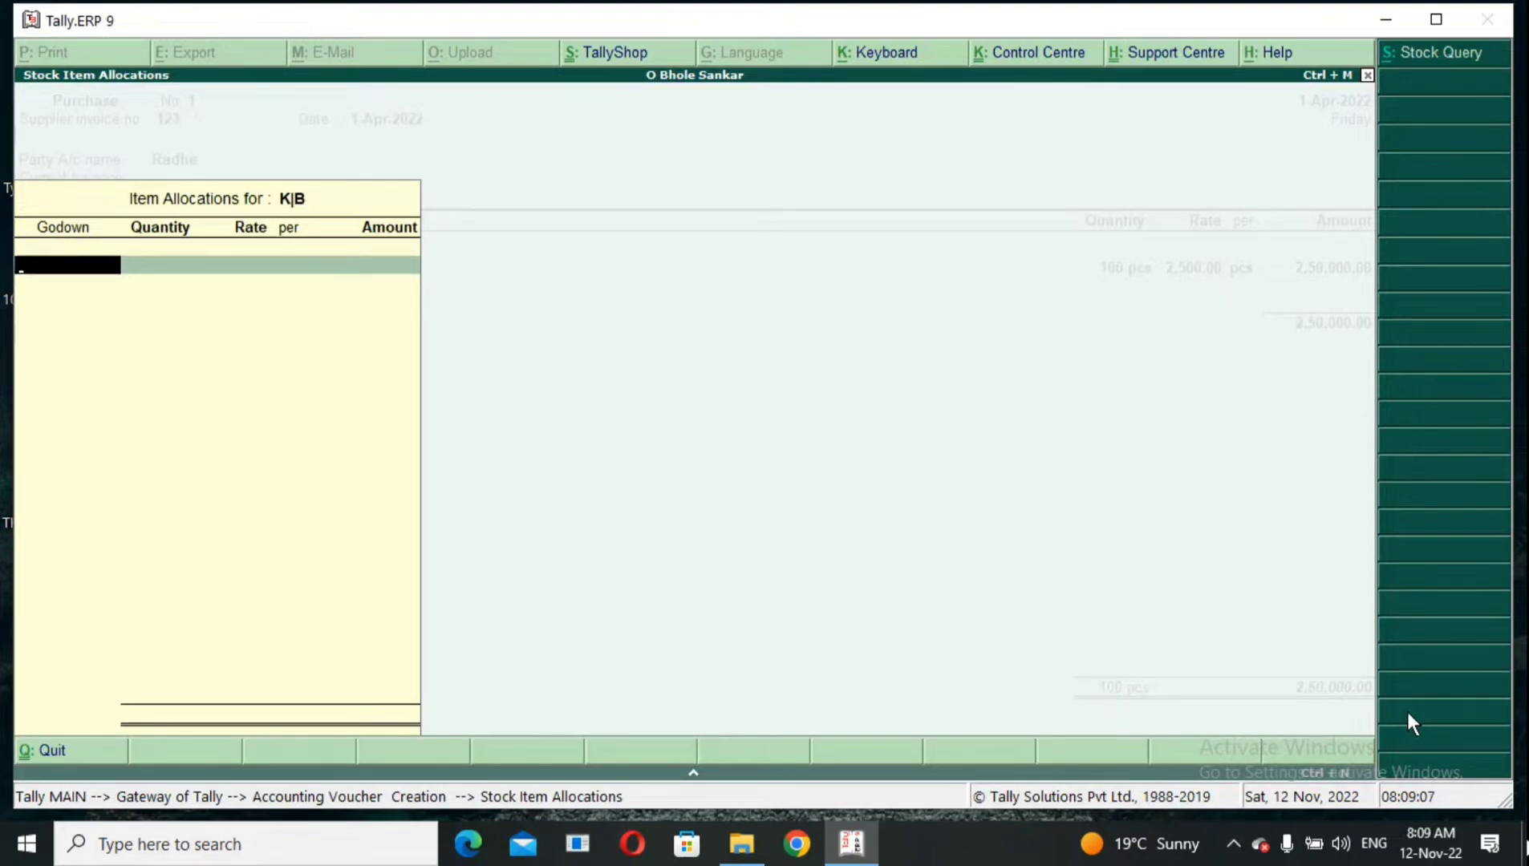
- Create a godown named SEALDAH under Primary and use it for the K|B item allocation
key("alt+c")
type("SE")
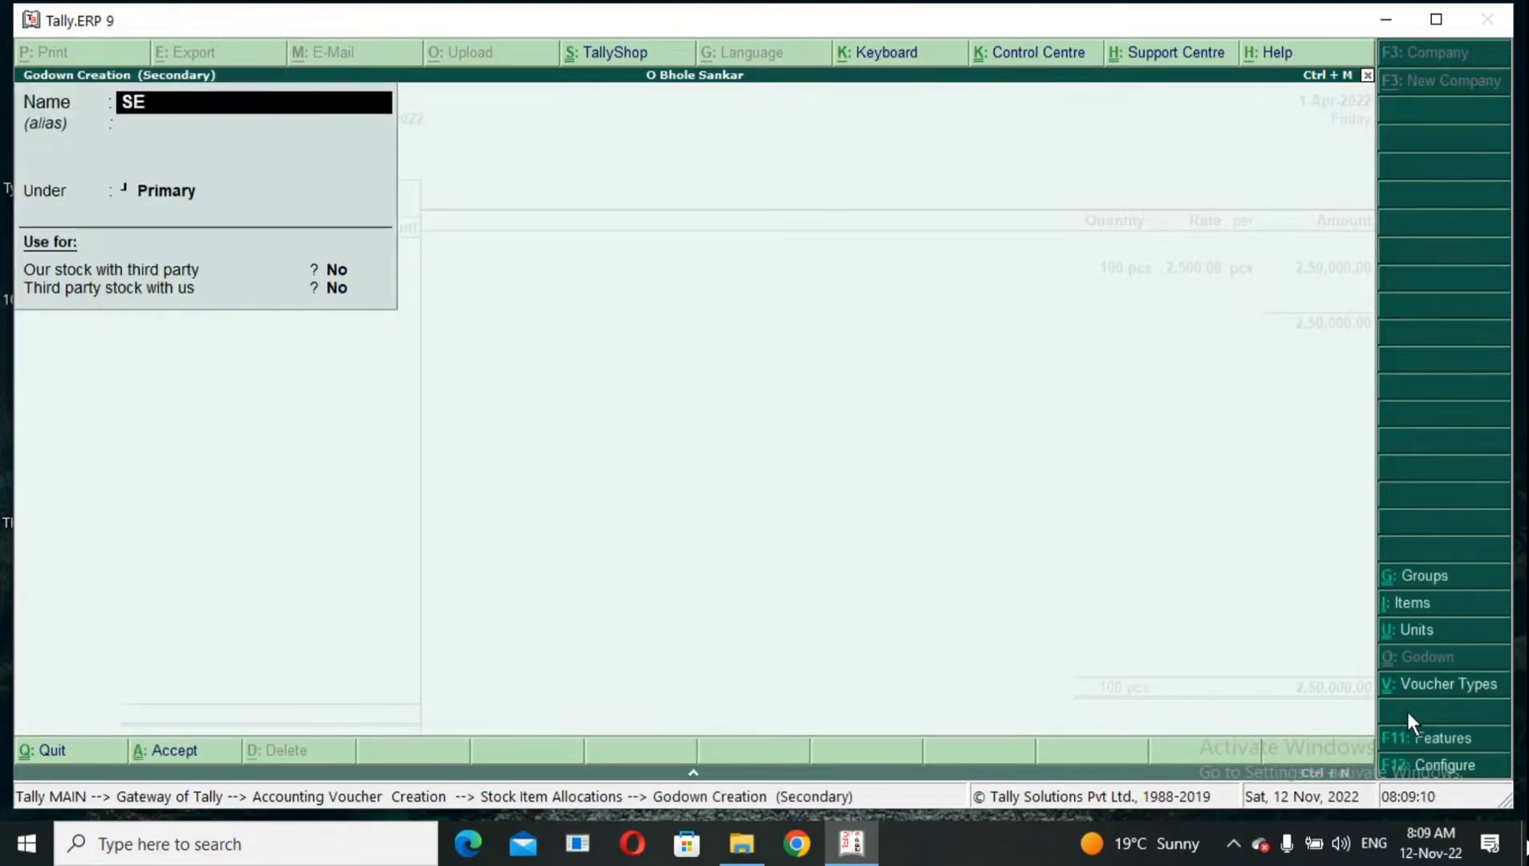
type("ALDAH")
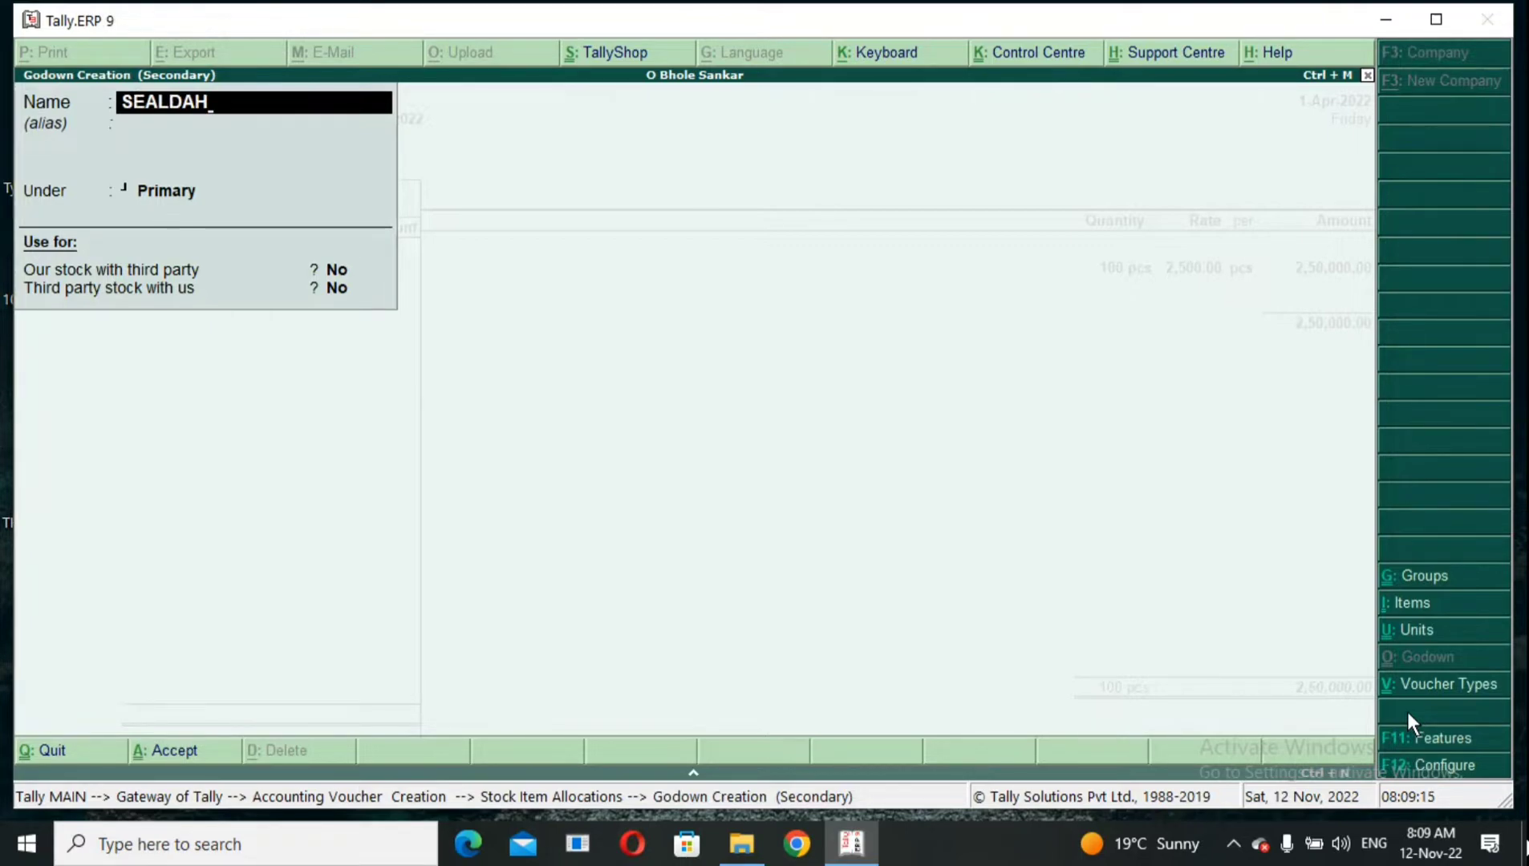
key("ctrl+a")
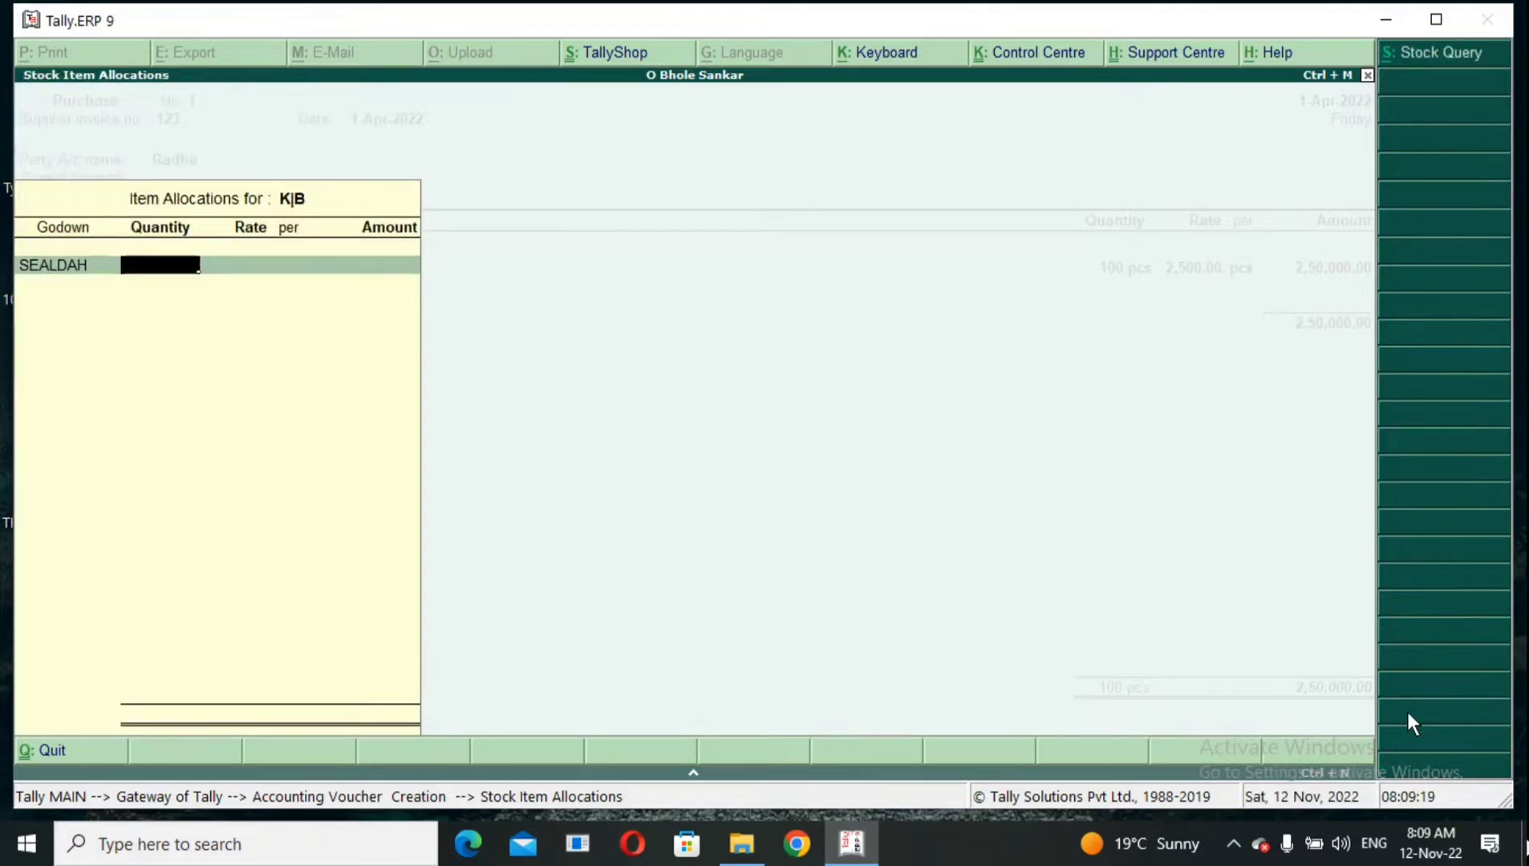
- Allocate 200 pcs of K|B to the SEALDAH godown at a rate of 200 per pcs
type("200")
key("Return")
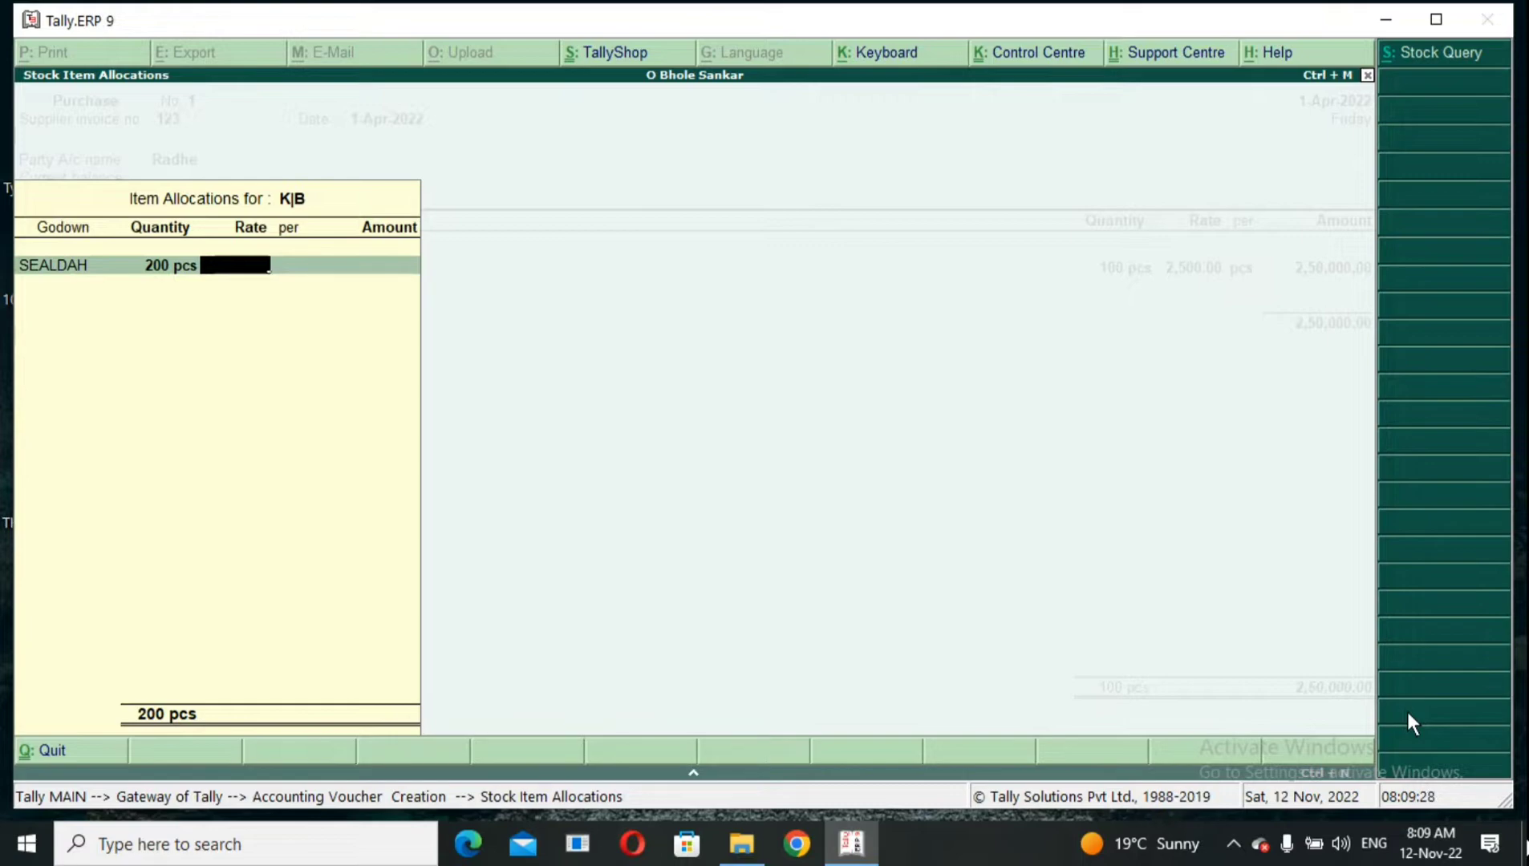
type("200")
key("Return")
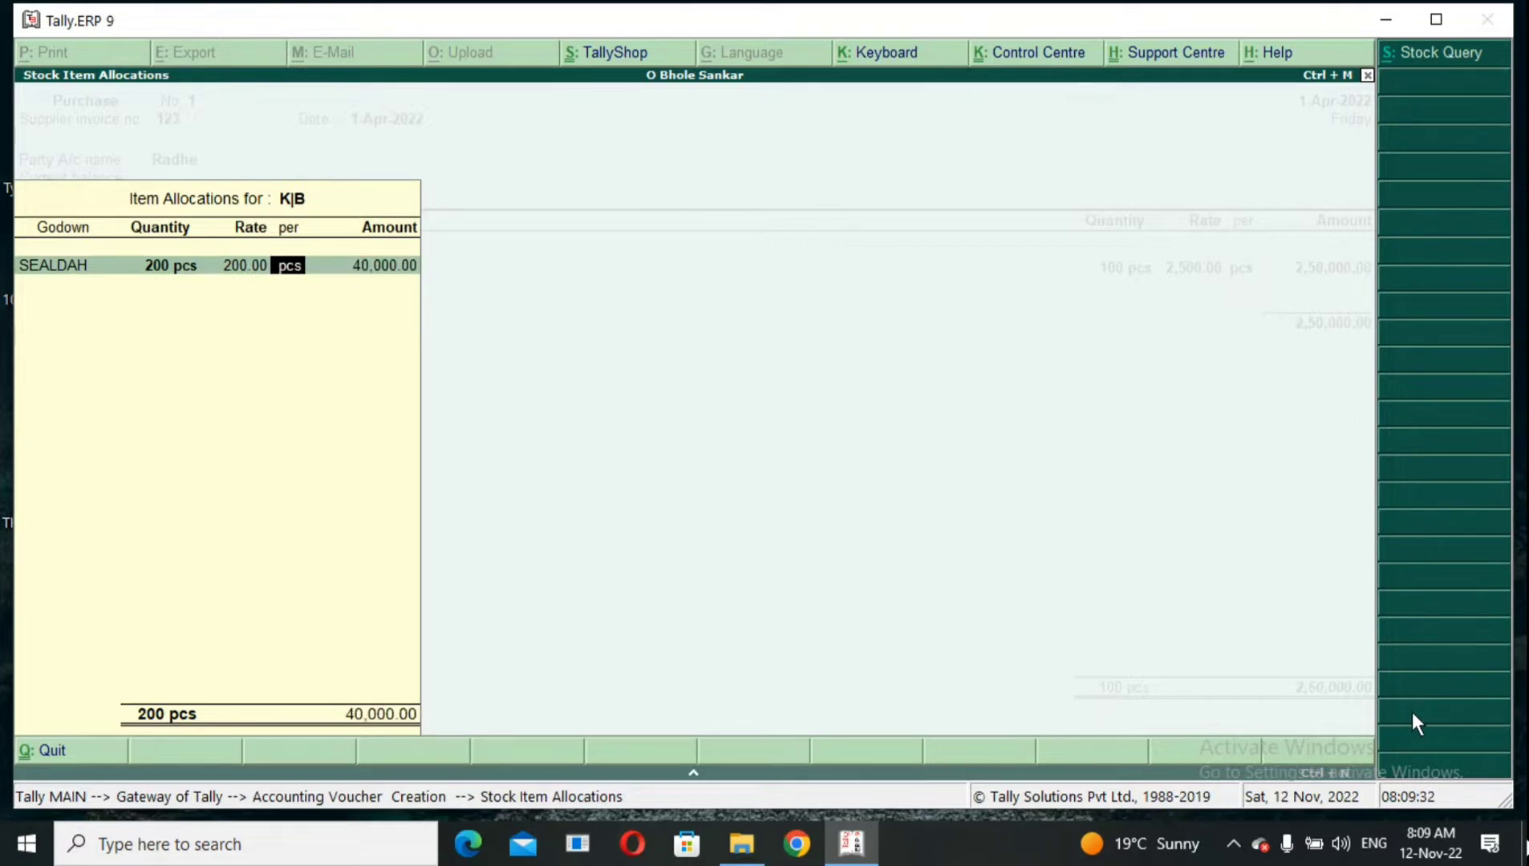
key("Return")
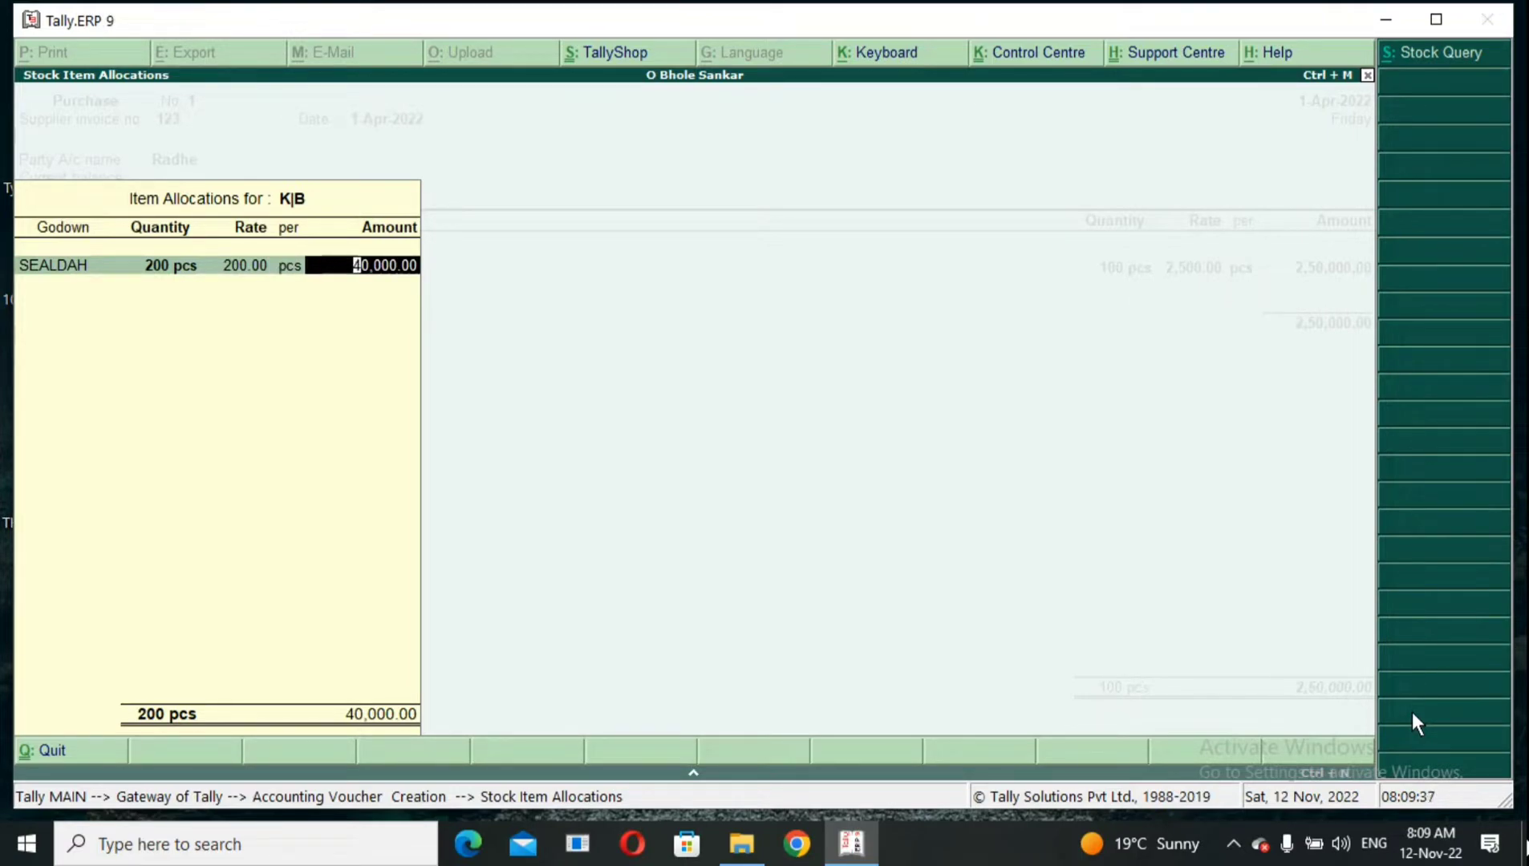
key("Return")
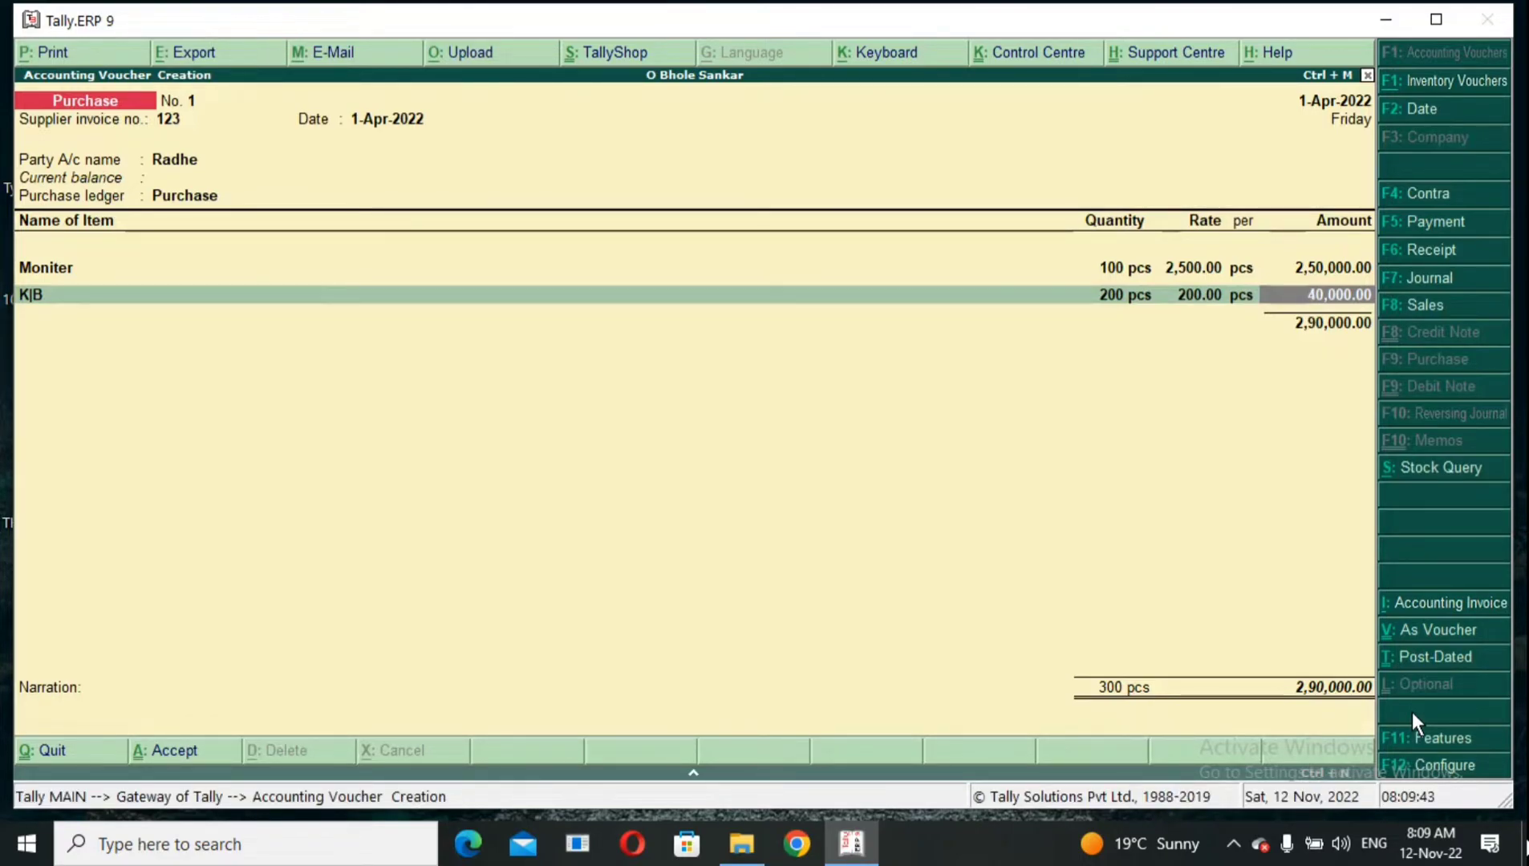
- End the item list, save the purchase voucher and leave voucher entry for the Gateway of Tally
key("Return")
key("Return")
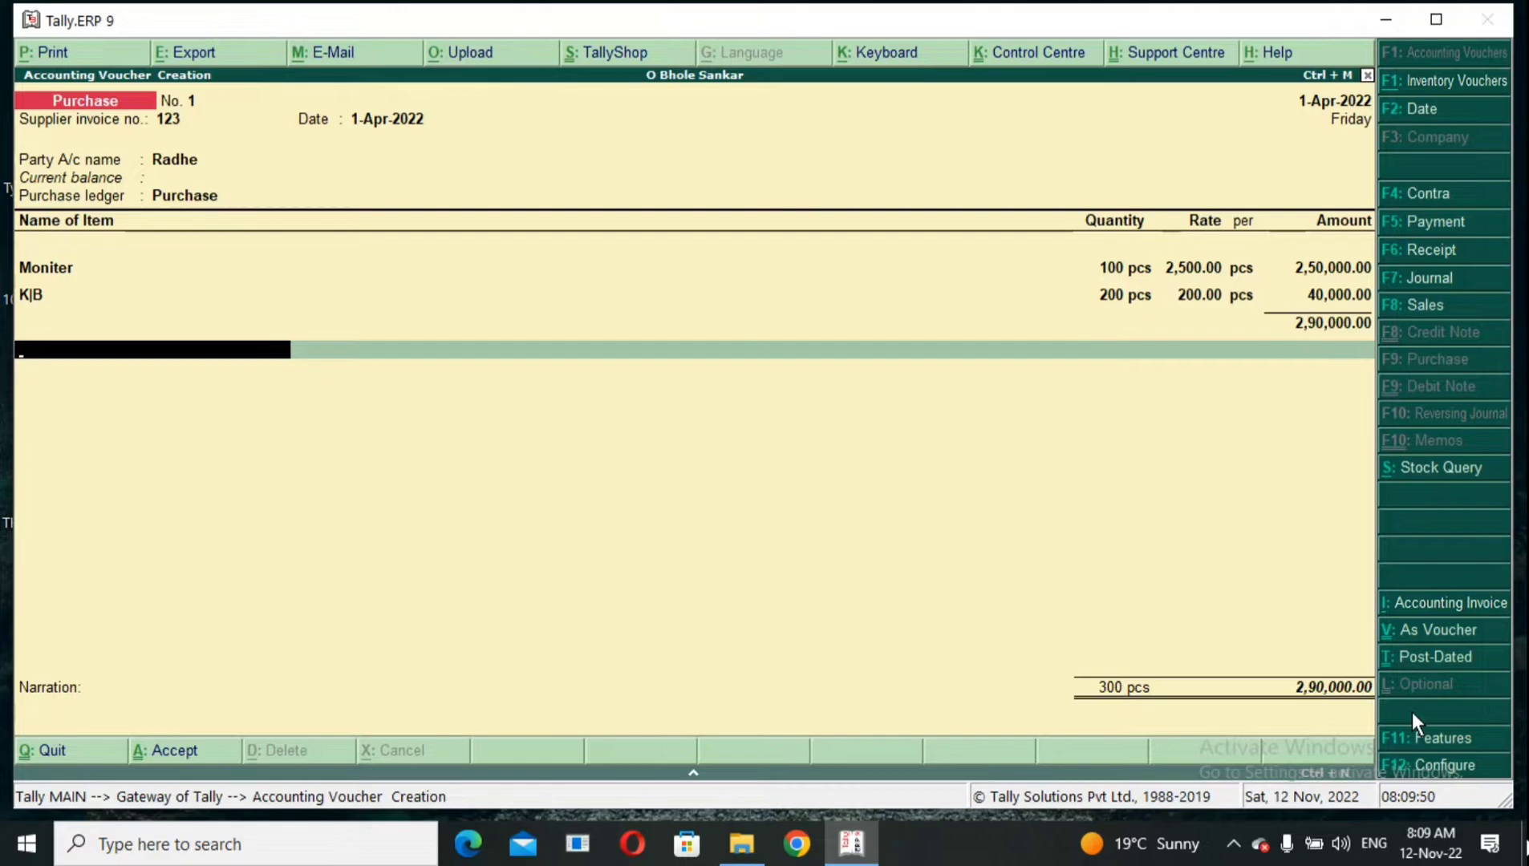
key("ctrl+a")
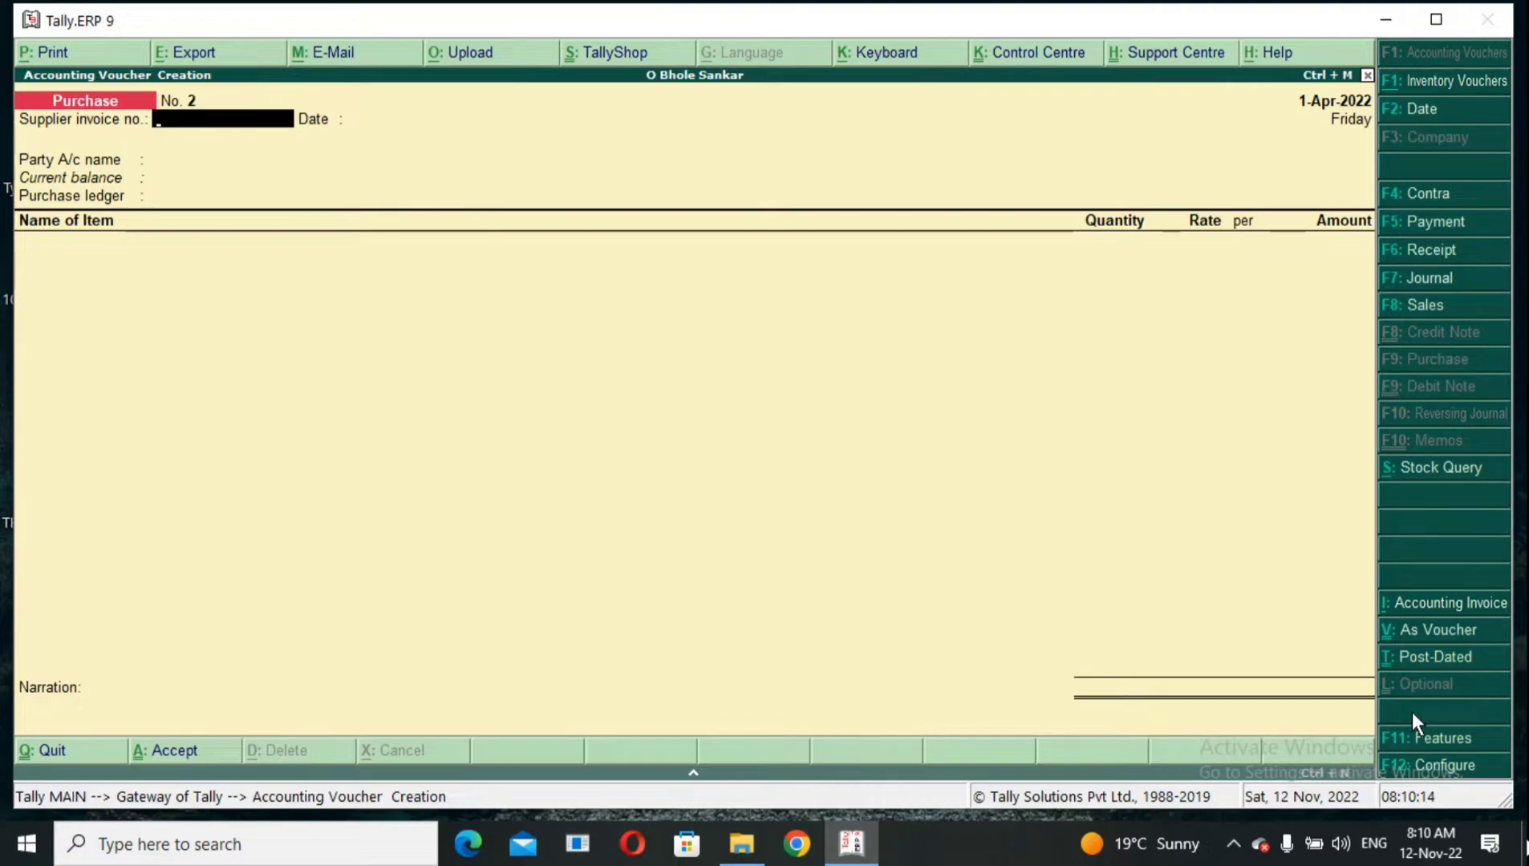
key("Escape")
key("y")
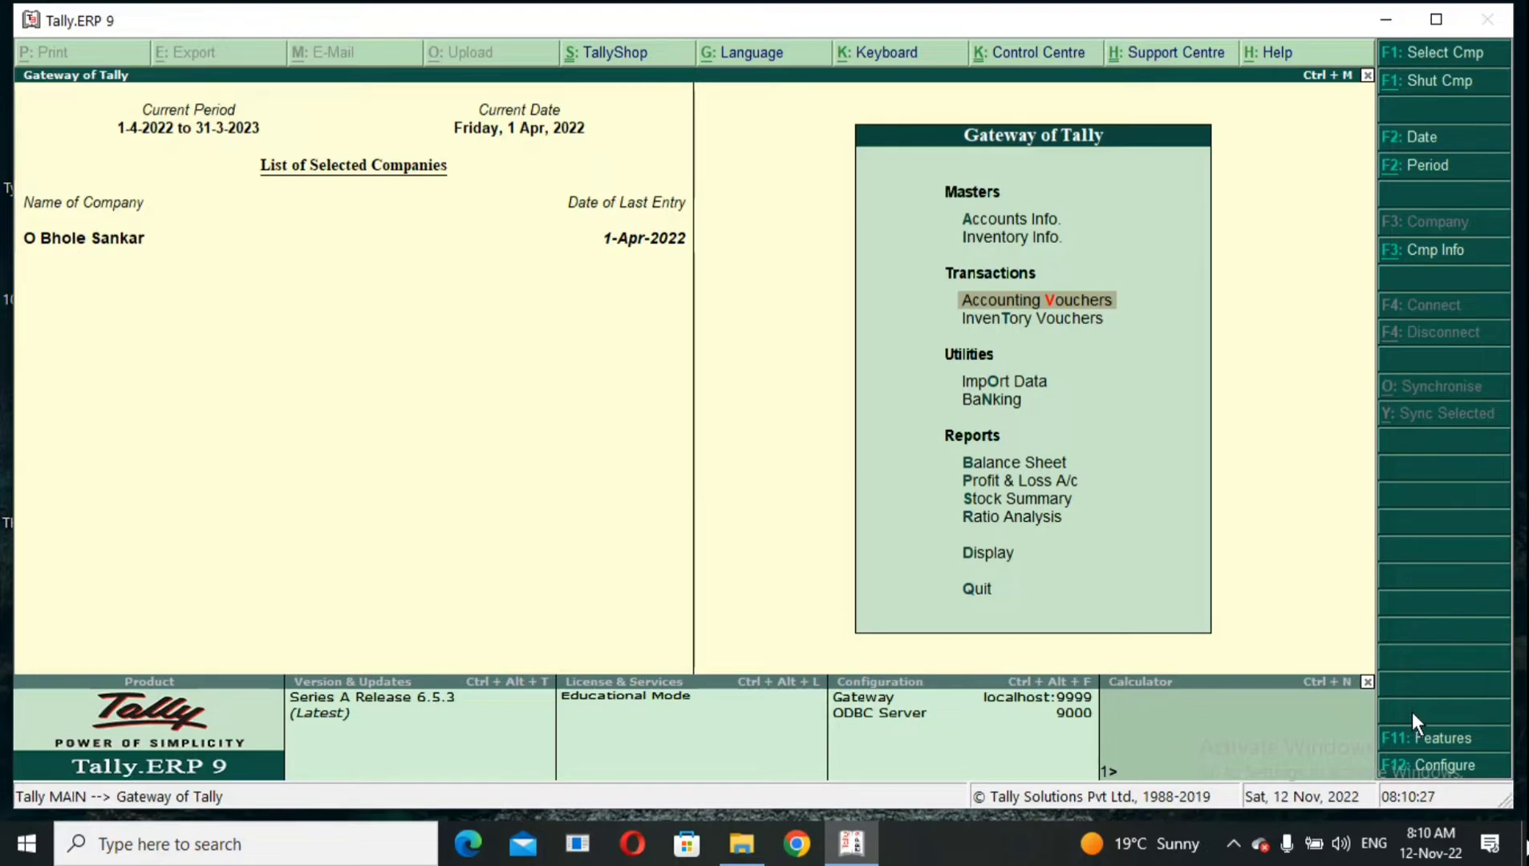
key("Escape")
key("n")
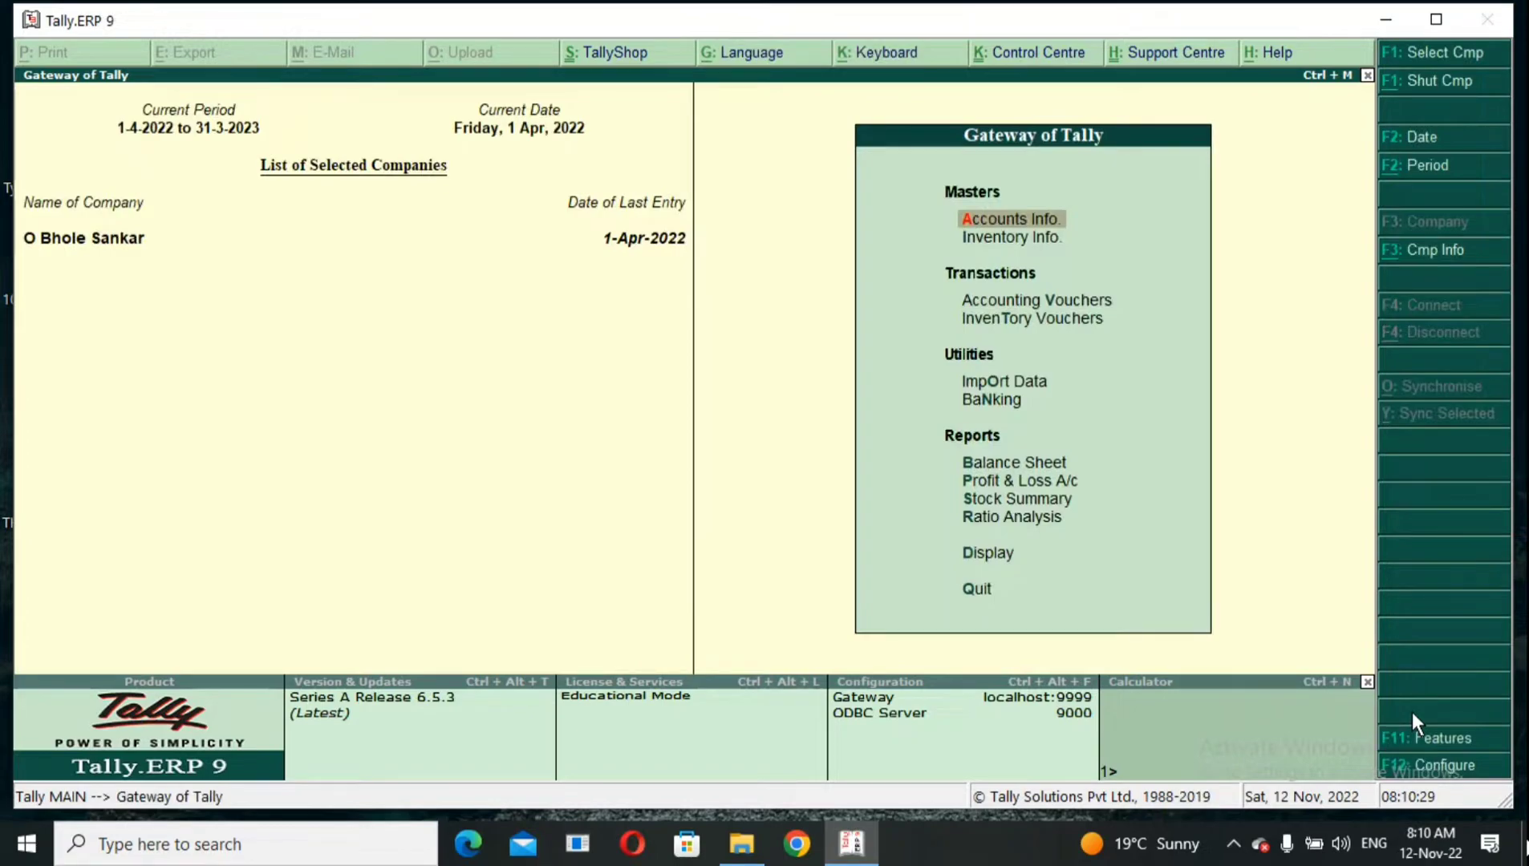
- Set Track additional costs of purchases to Yes in the company's Inventory Features and save the features
key("F11")
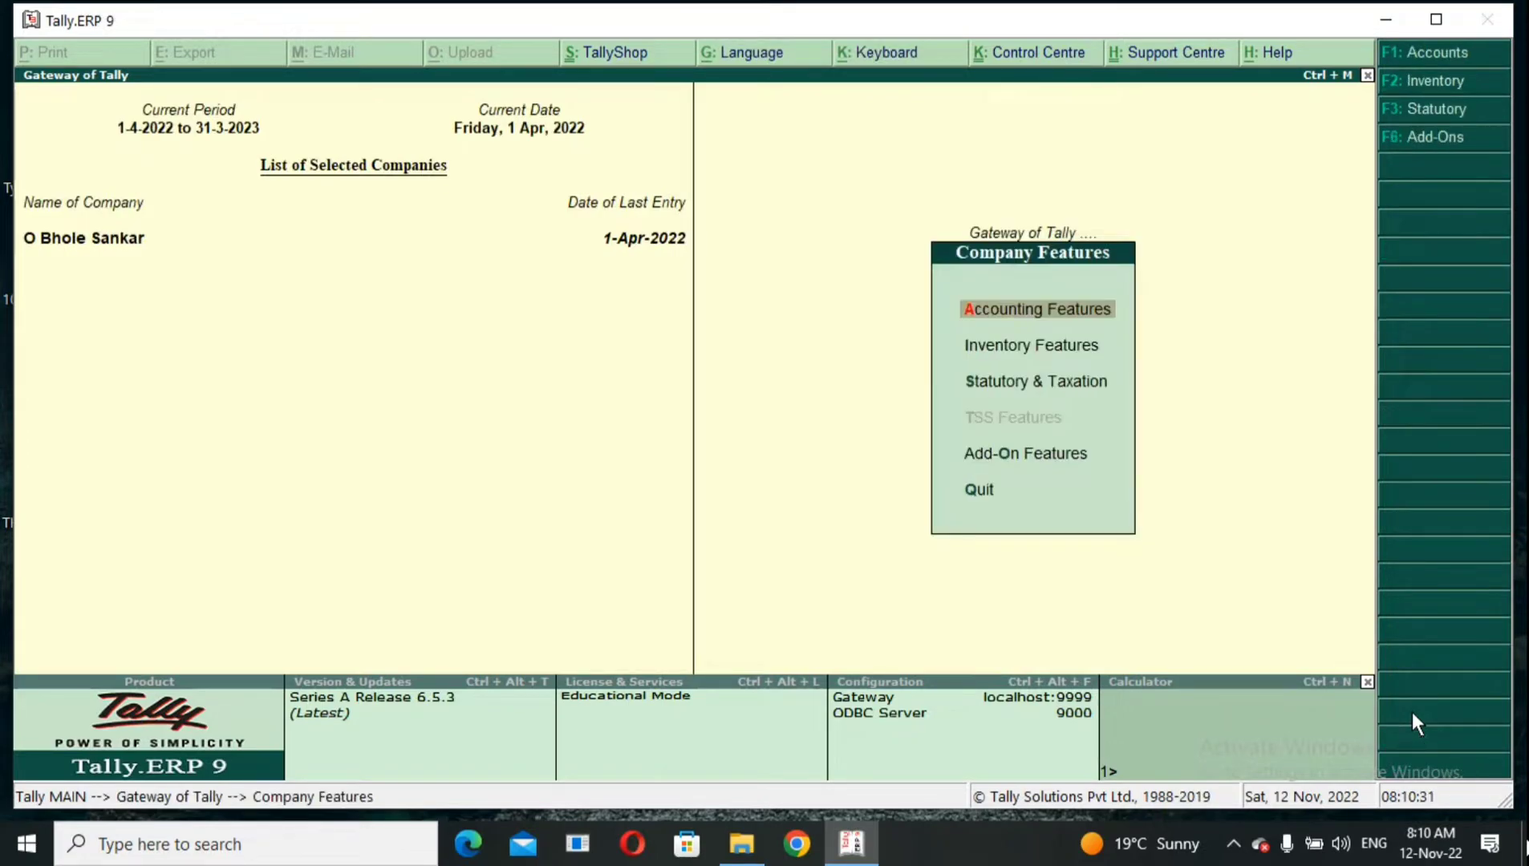
key("i")
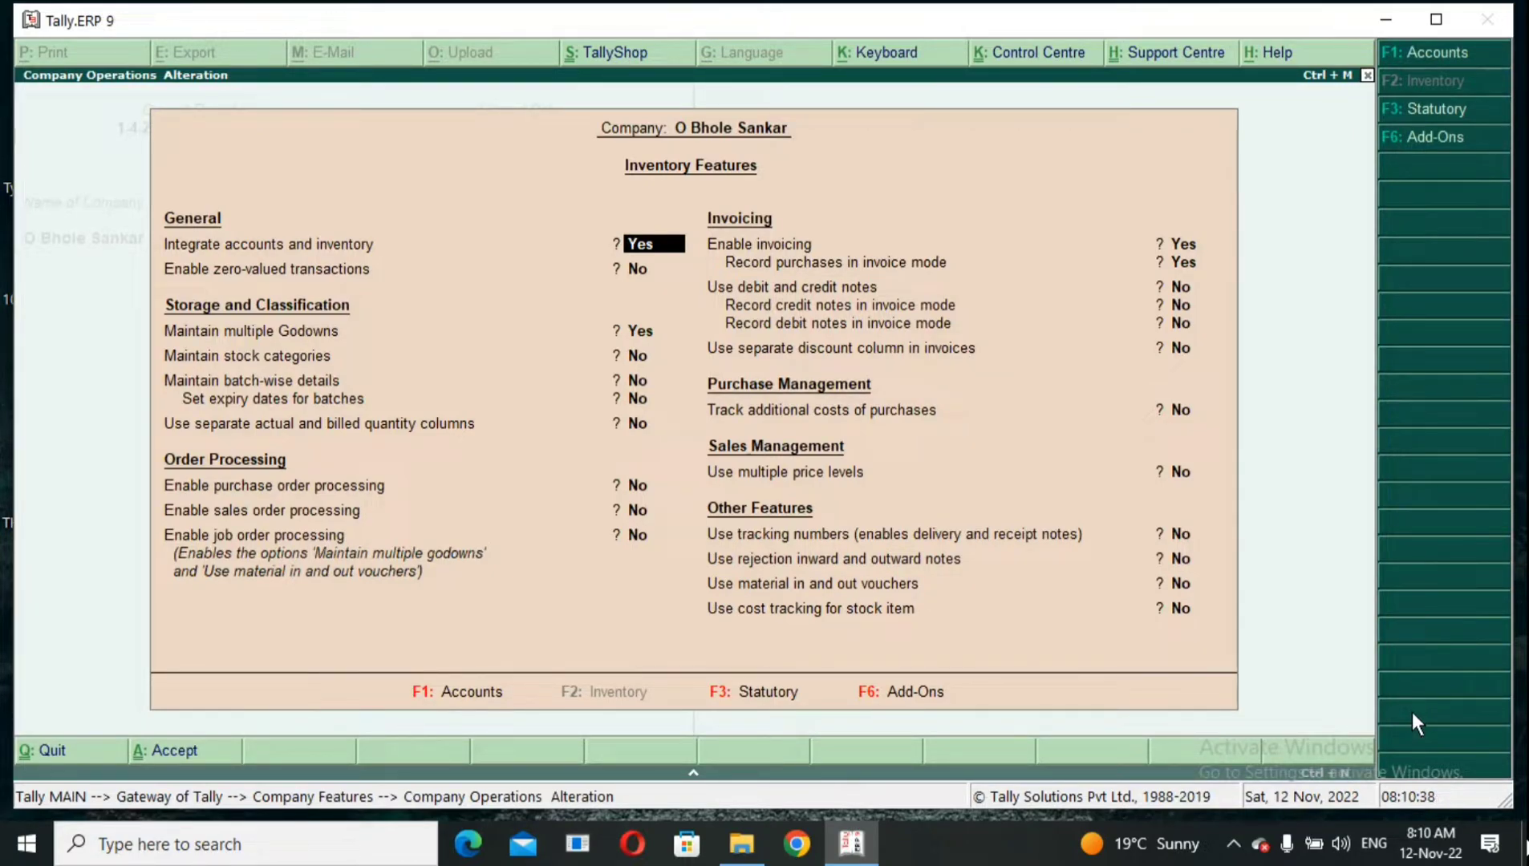
key("Return")
key("Return")
key("Return")
key("Return")
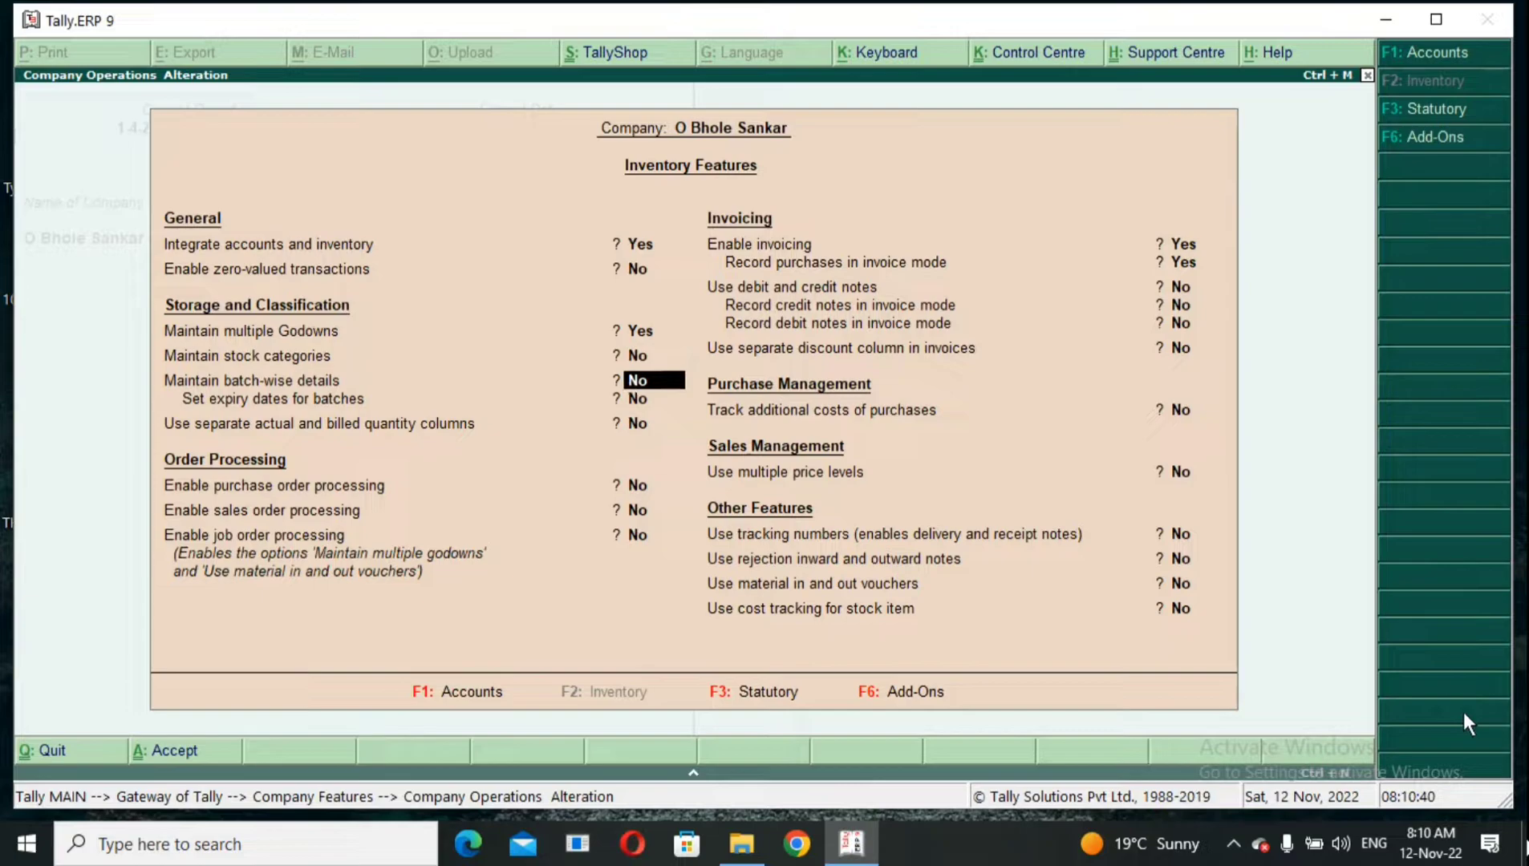
key("Return")
key("Return")
key("Return")
key("Return")
key("Return")
key("Return")
key("Return")
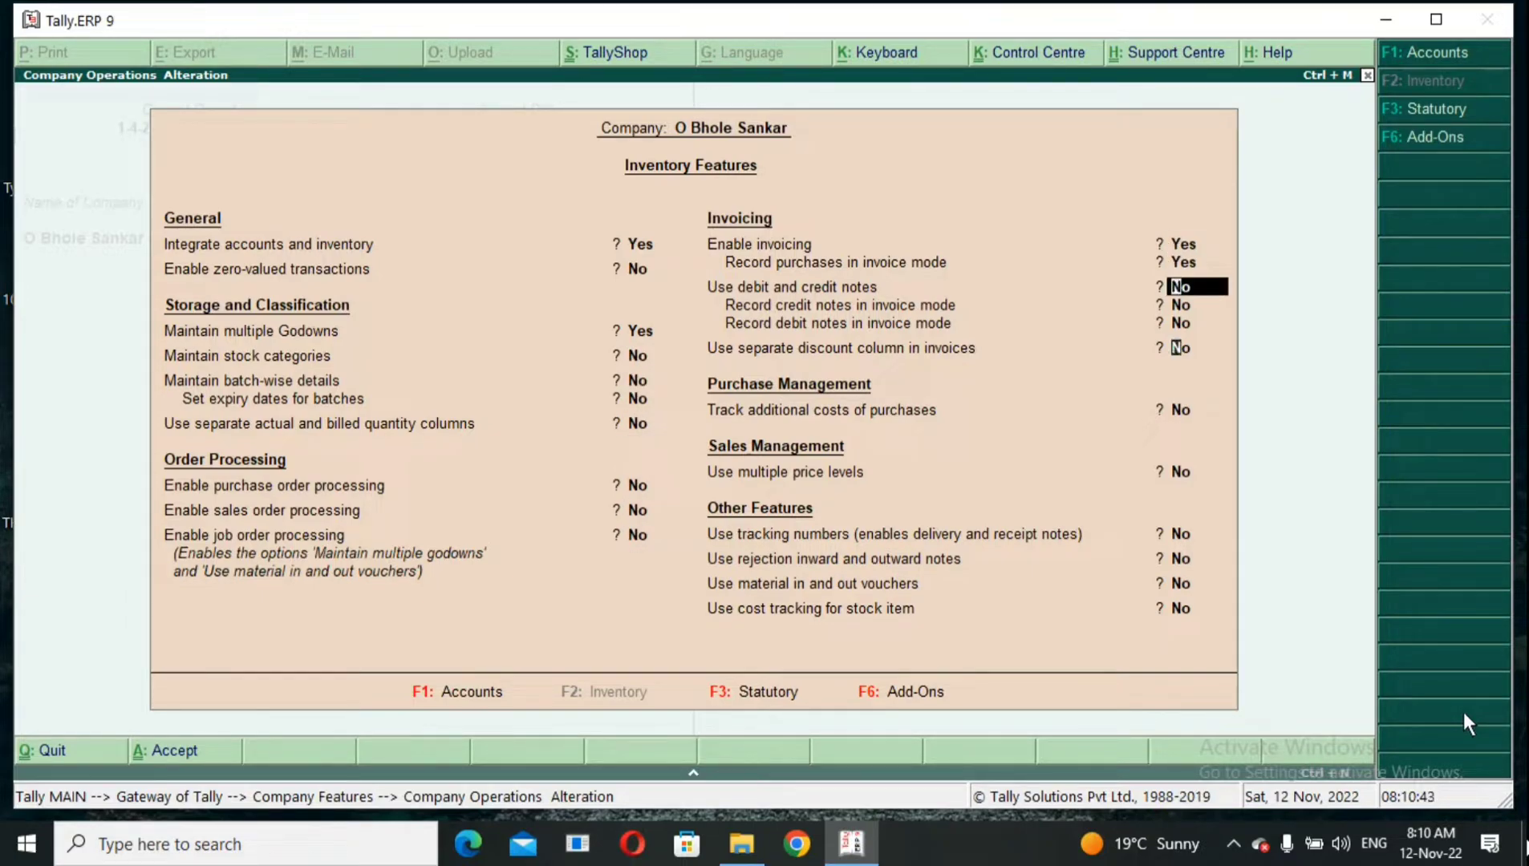
key("Return")
key("Return")
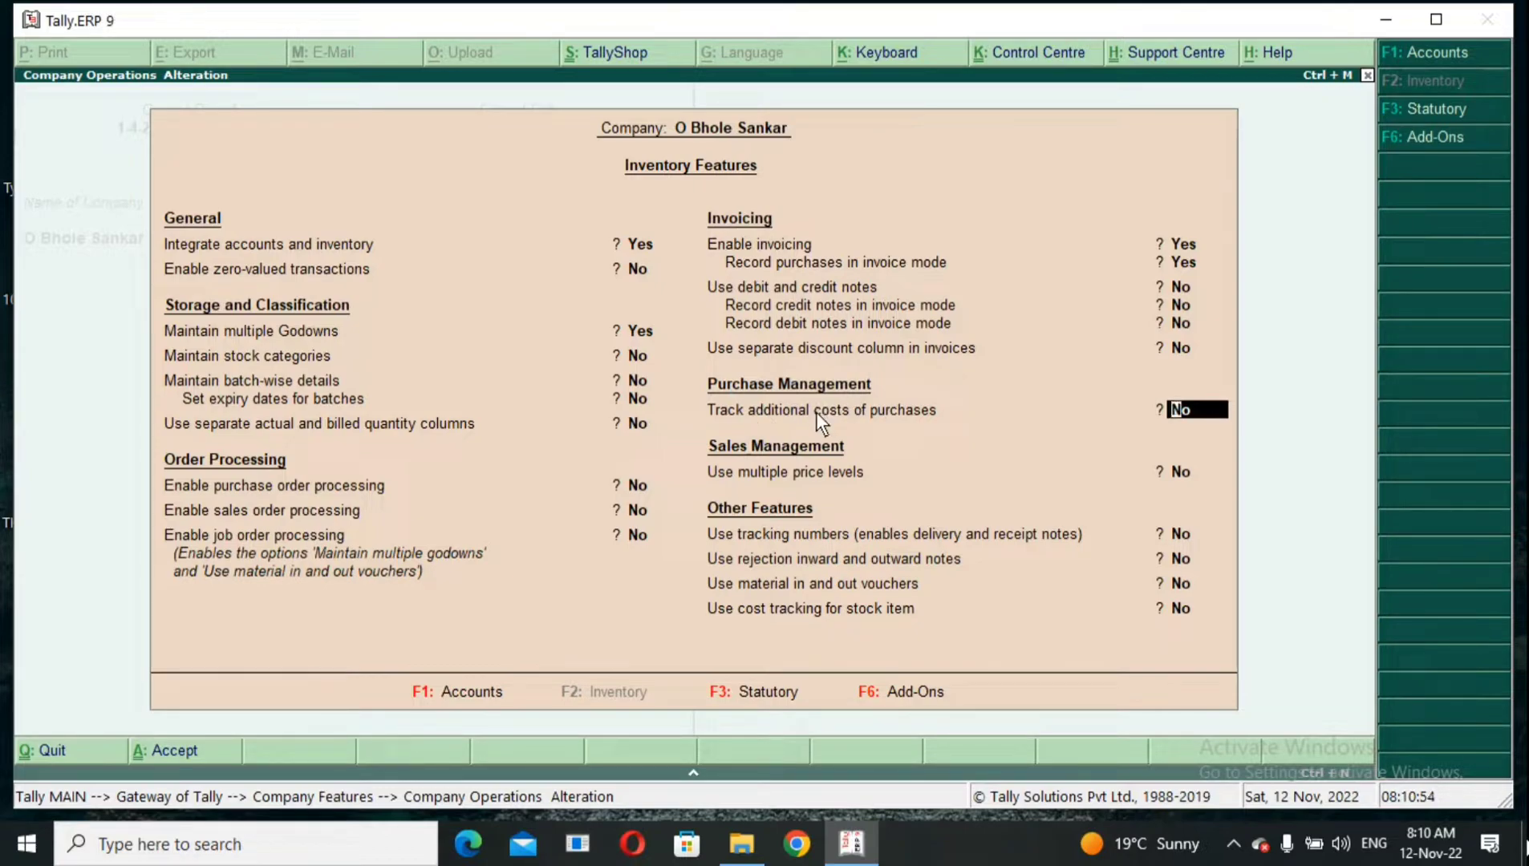
type("y")
key("Return")
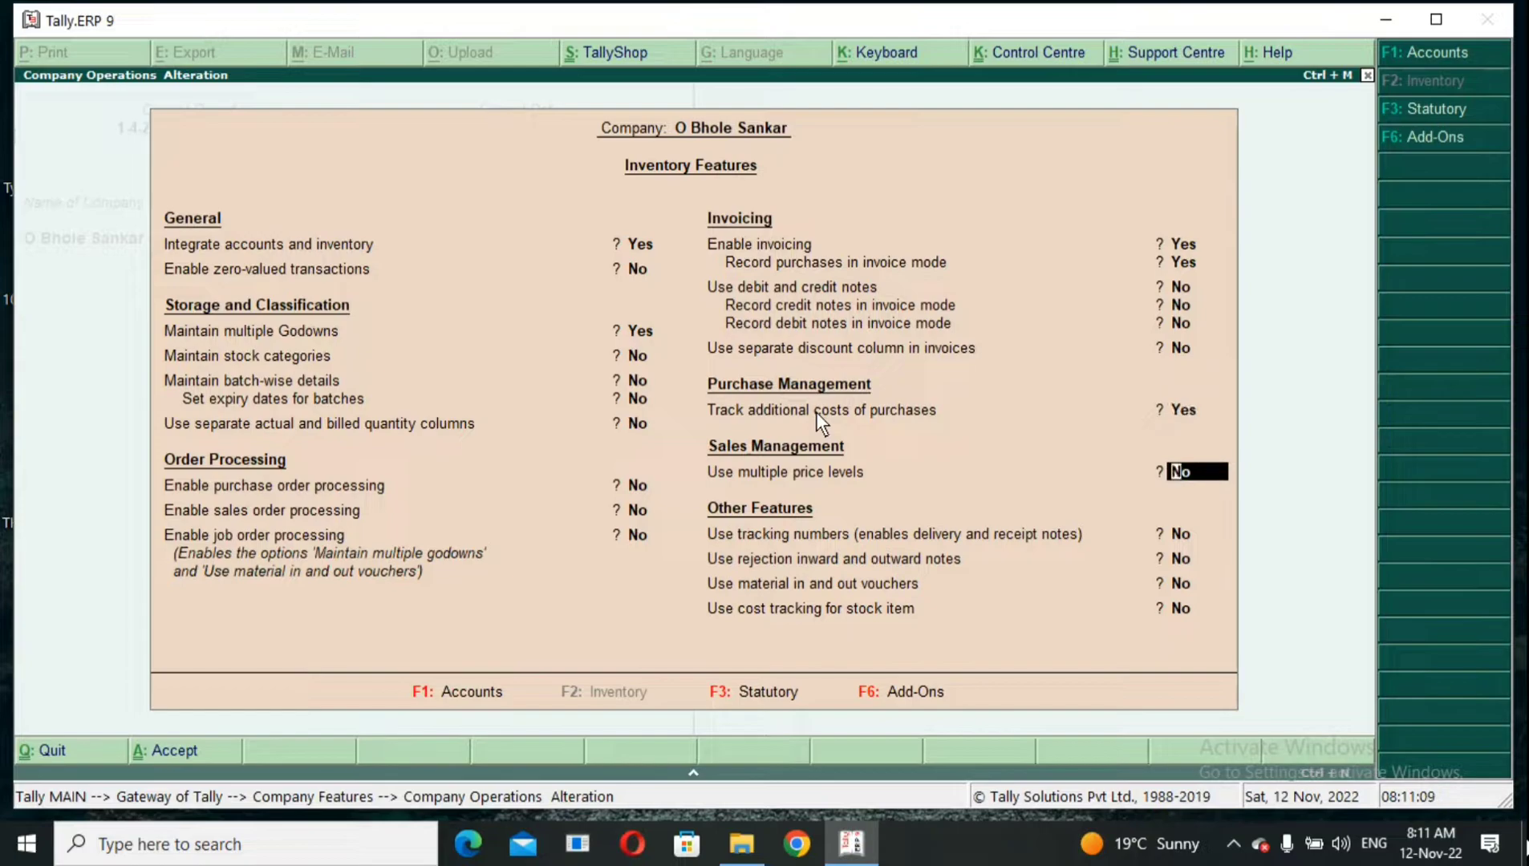
key("ctrl+a")
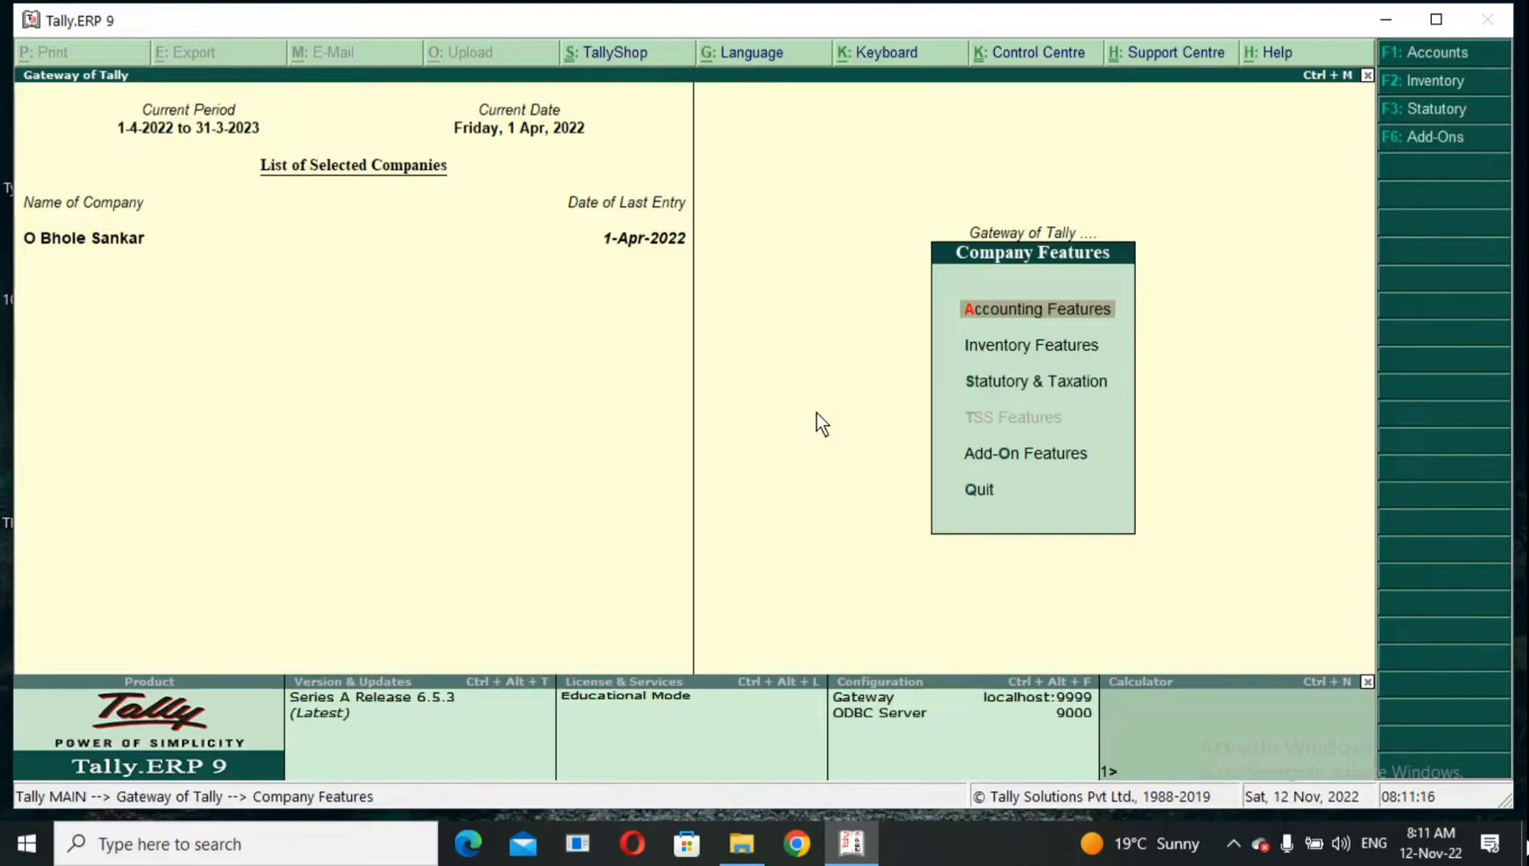
- Leave the Company Features and return to the Gateway of Tally
key("Escape")
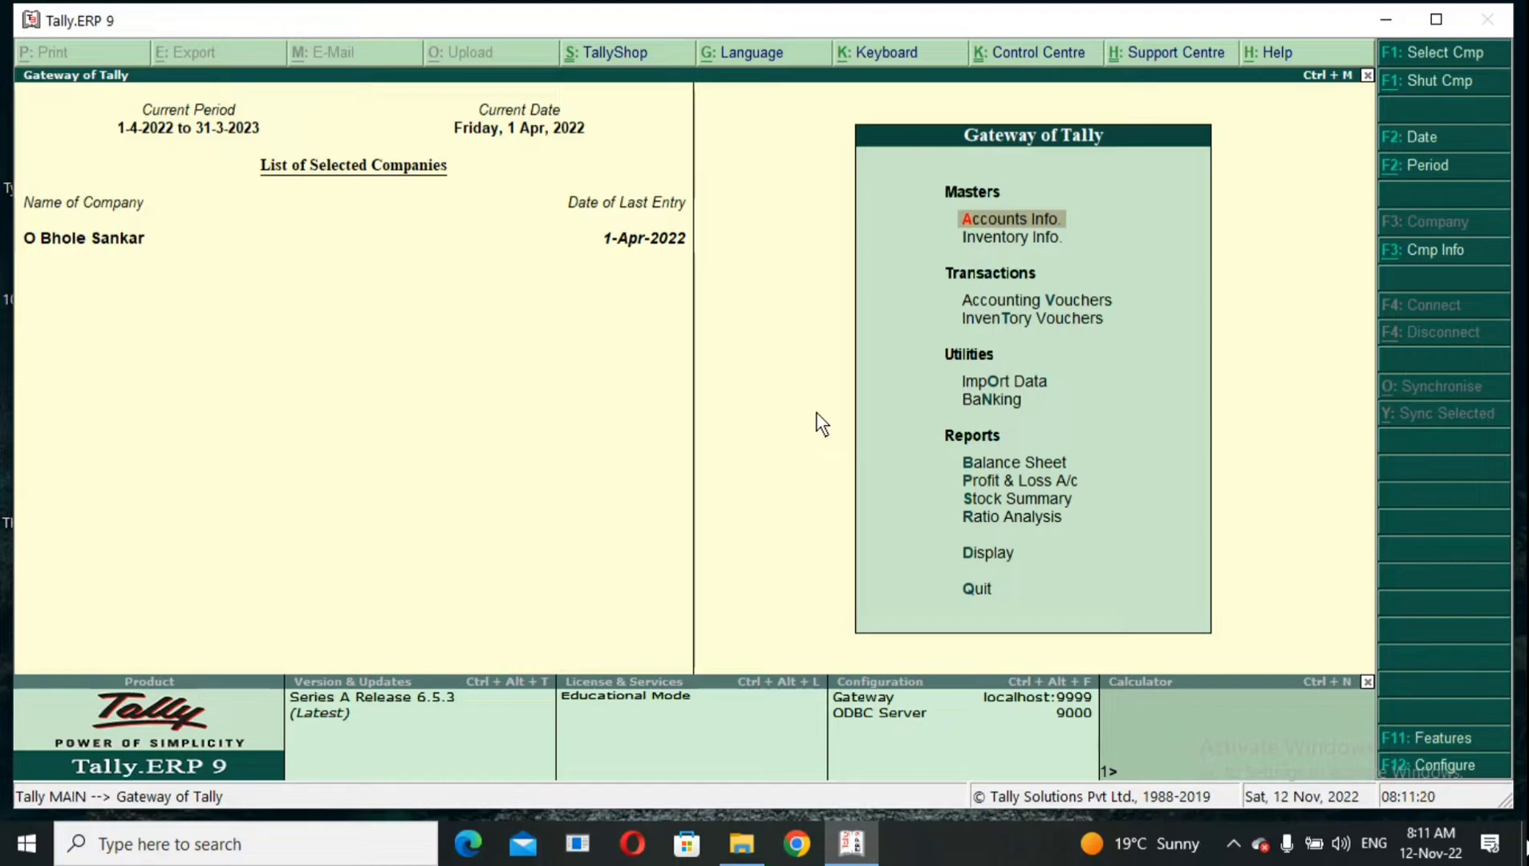
key("Down")
key("Down")
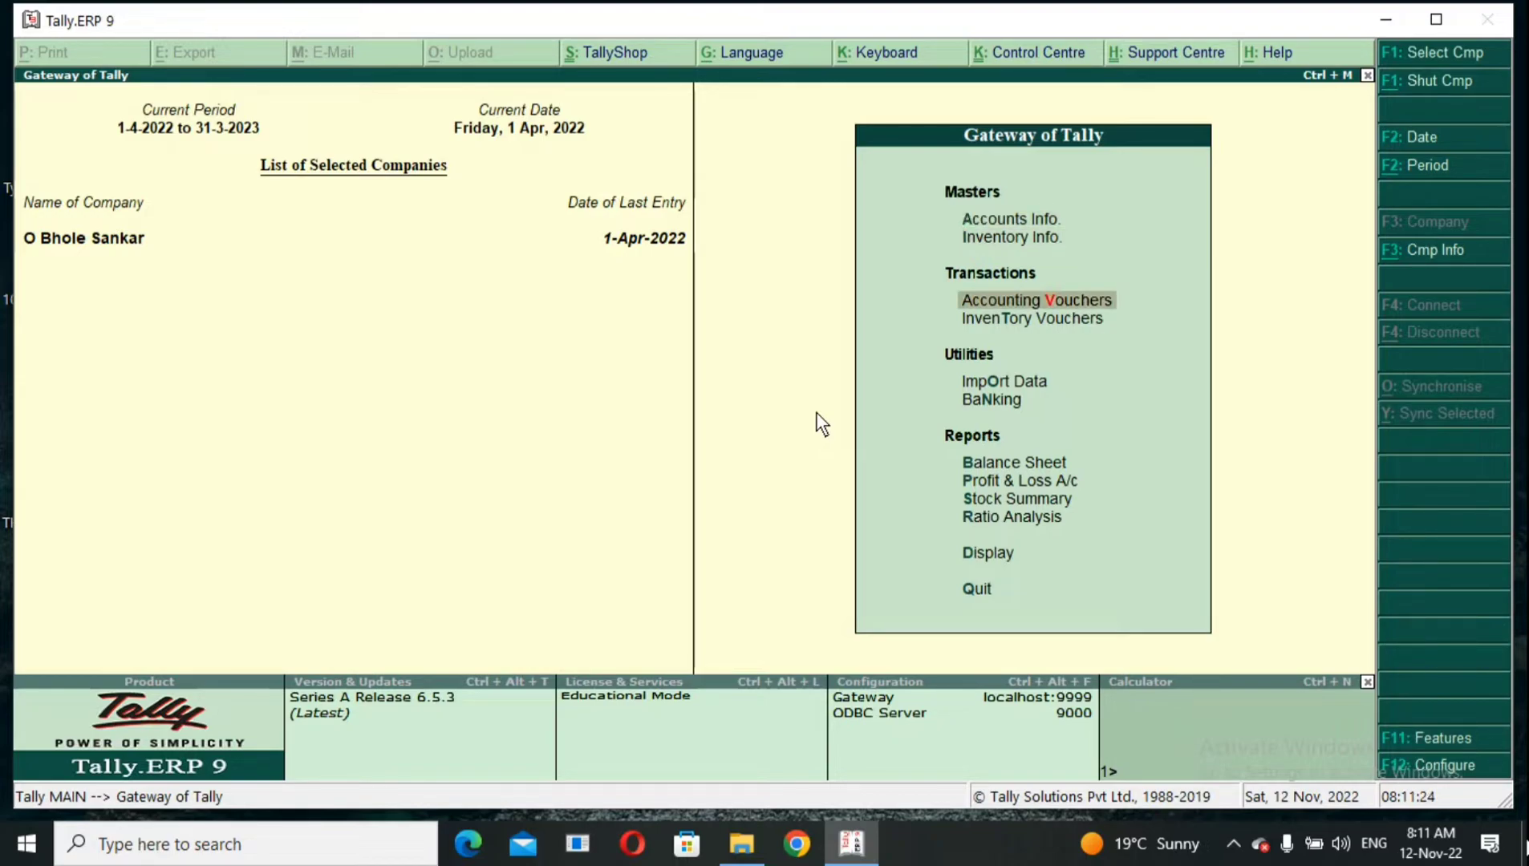
key("Return")
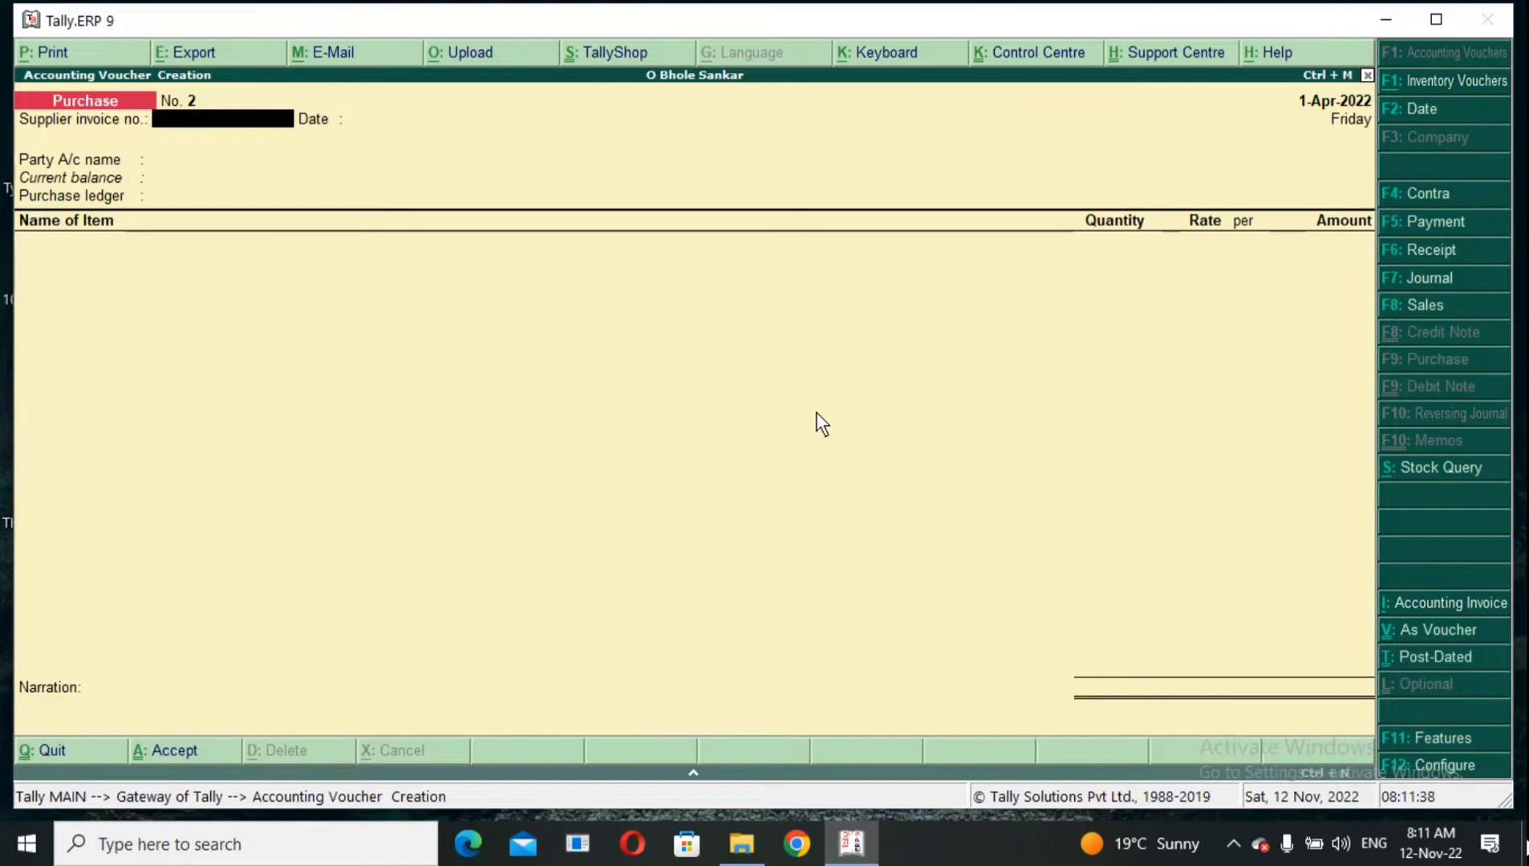
key("alt+F7")
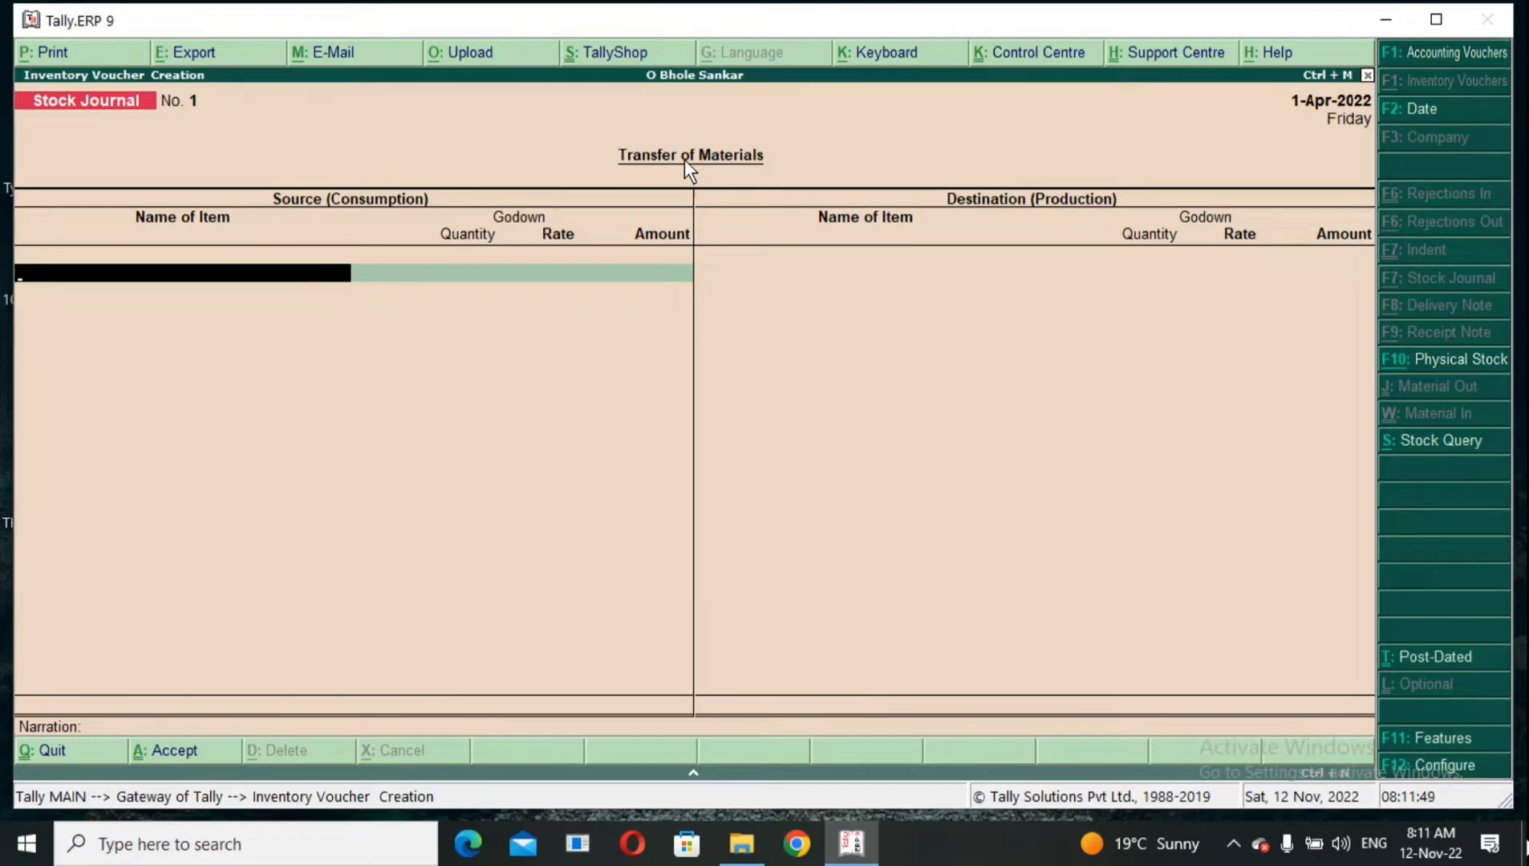
key("Escape")
key("Return")
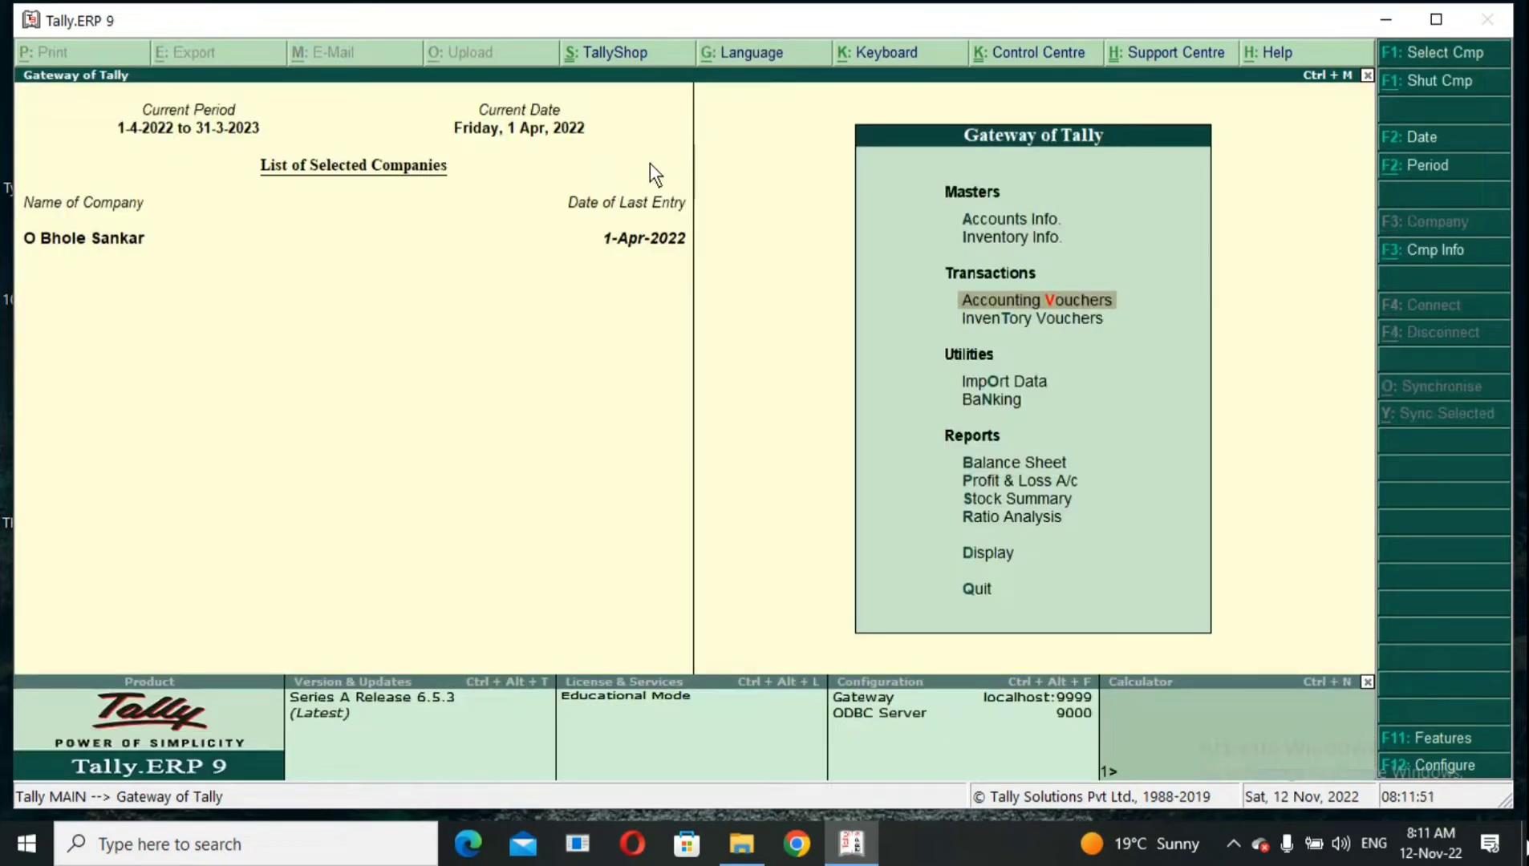
- Open a Stock Journal through inventory voucher entry and choose K|B from the SEALDAH godown as the first source item
key("Down")
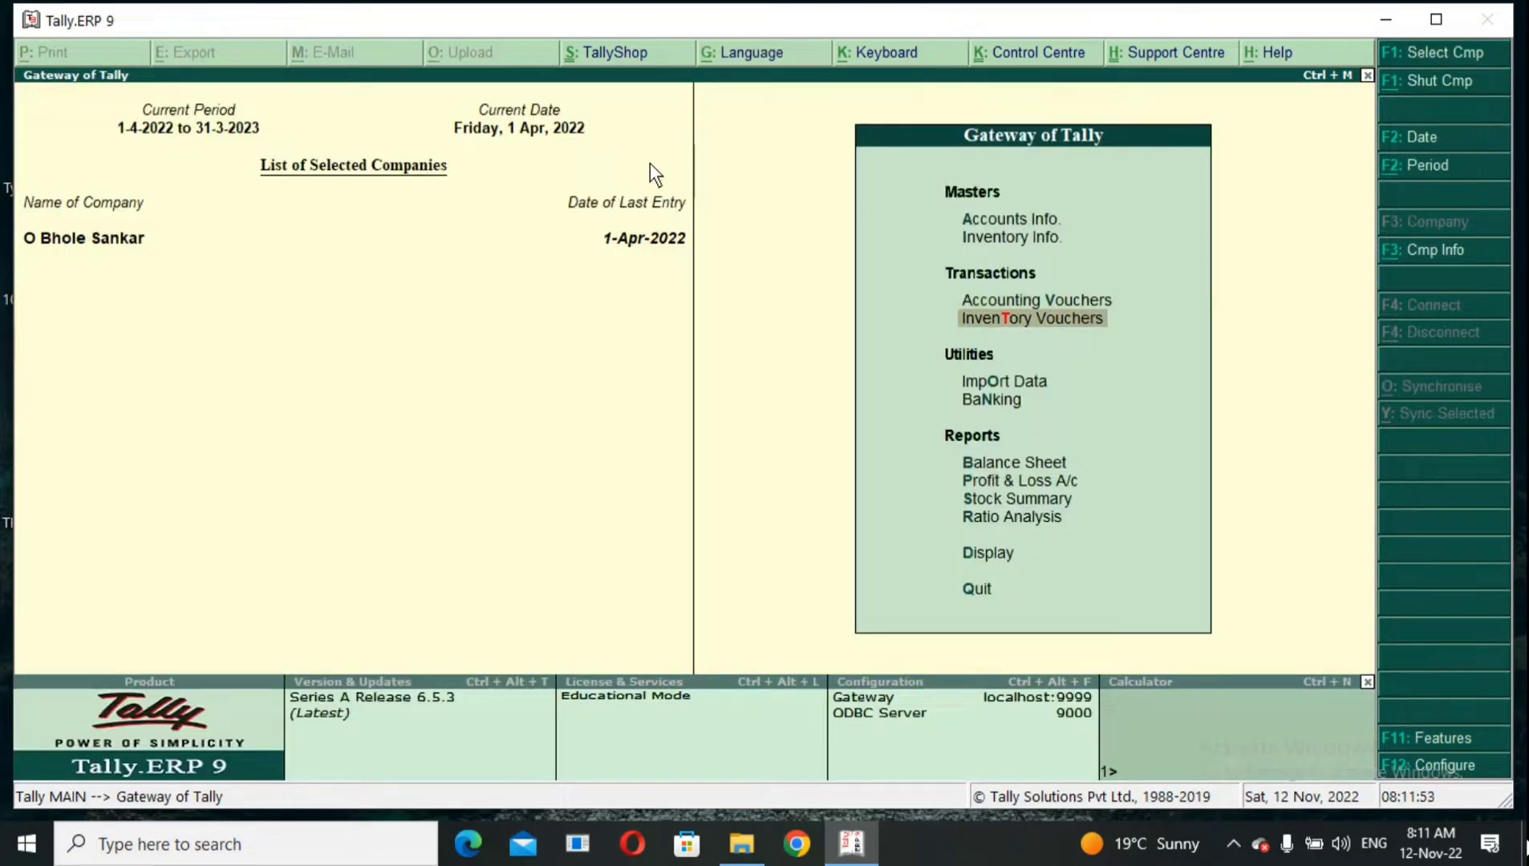
key("Return")
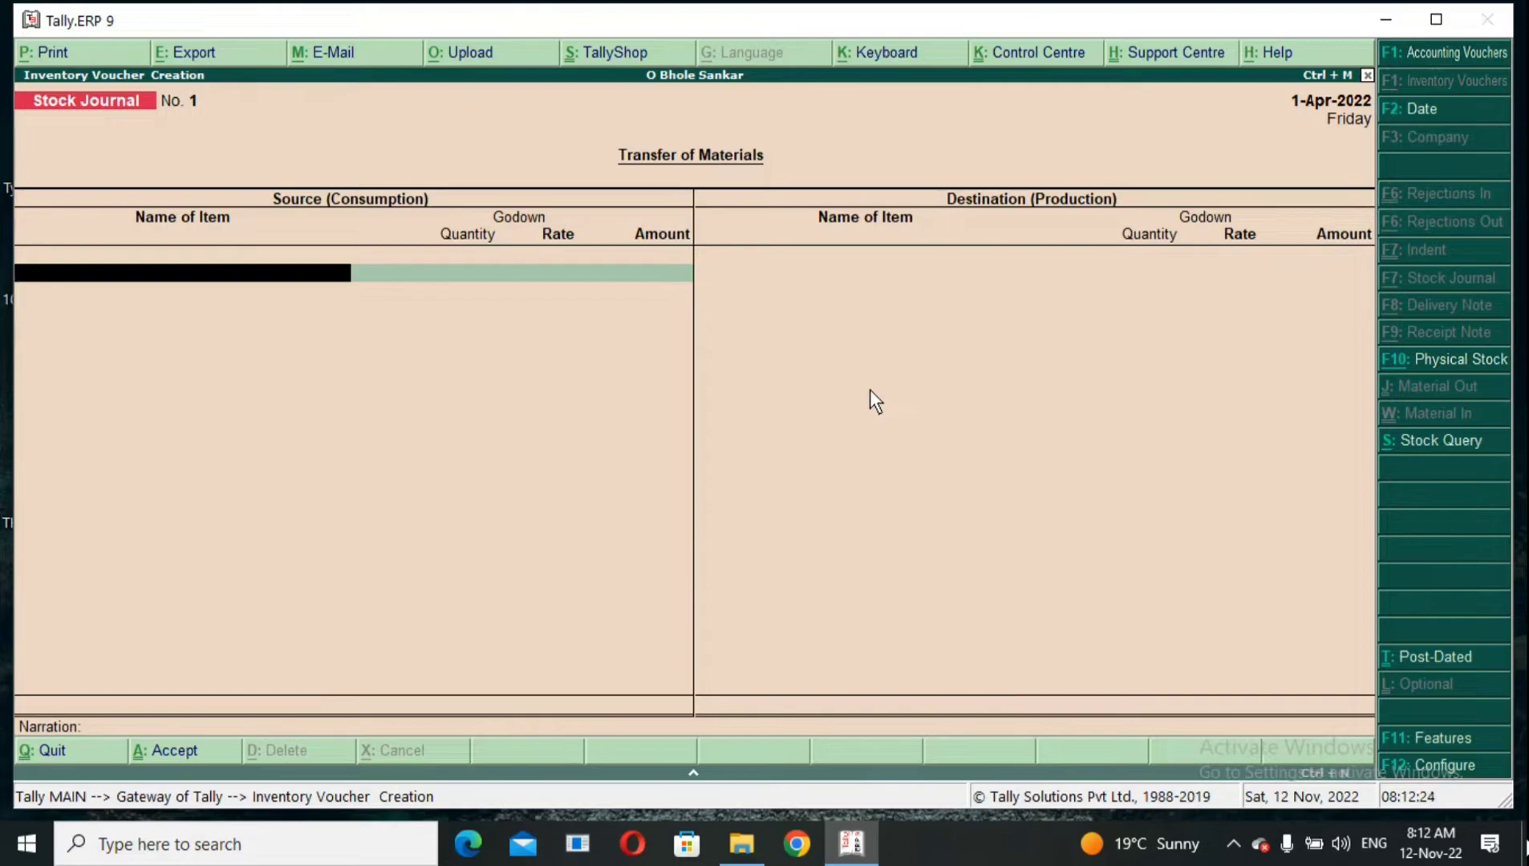
key("space")
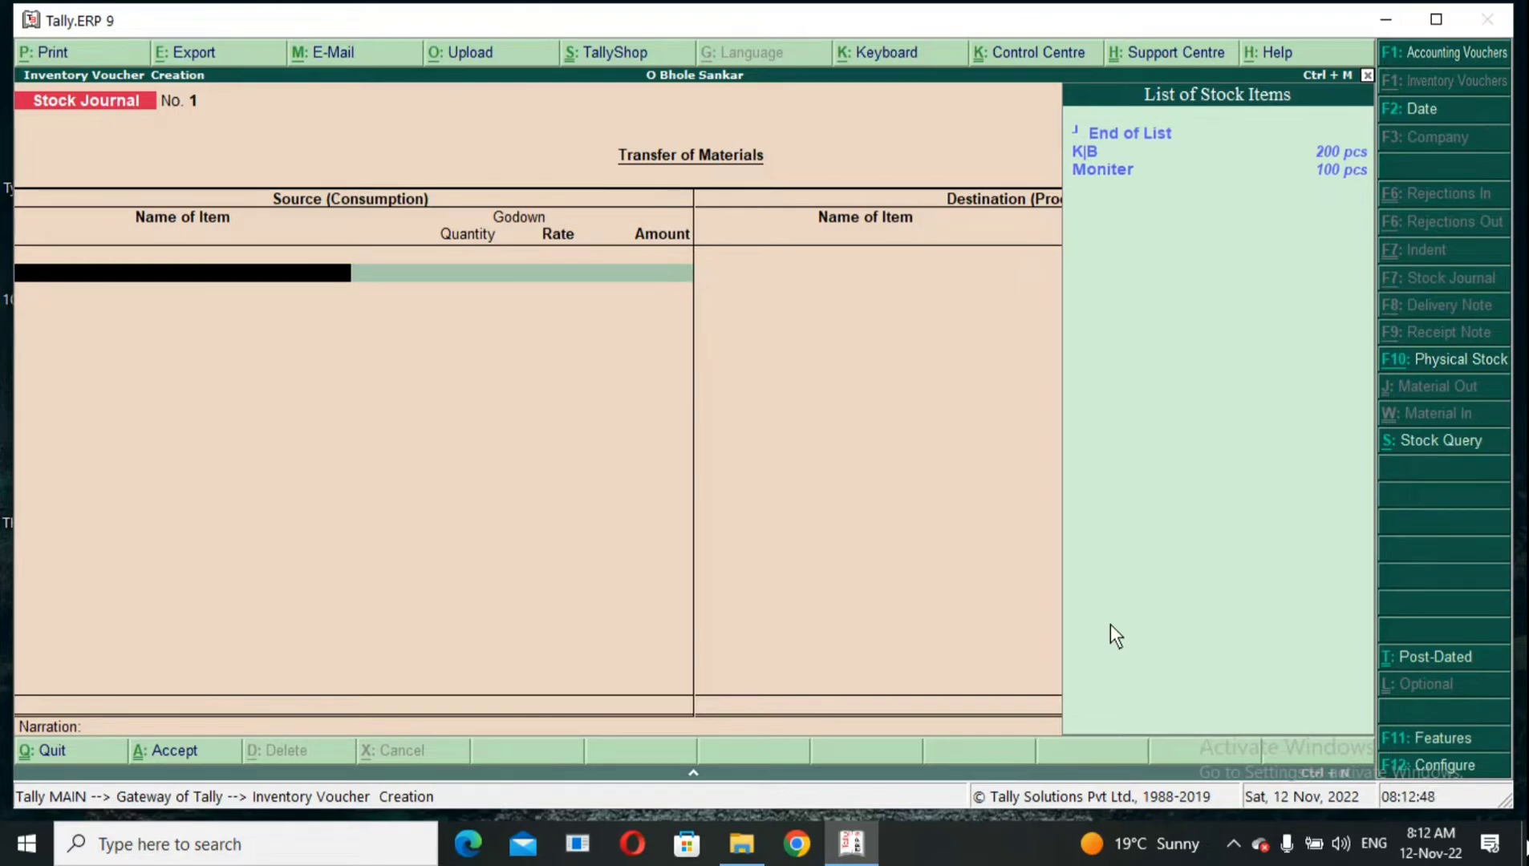
key("Down")
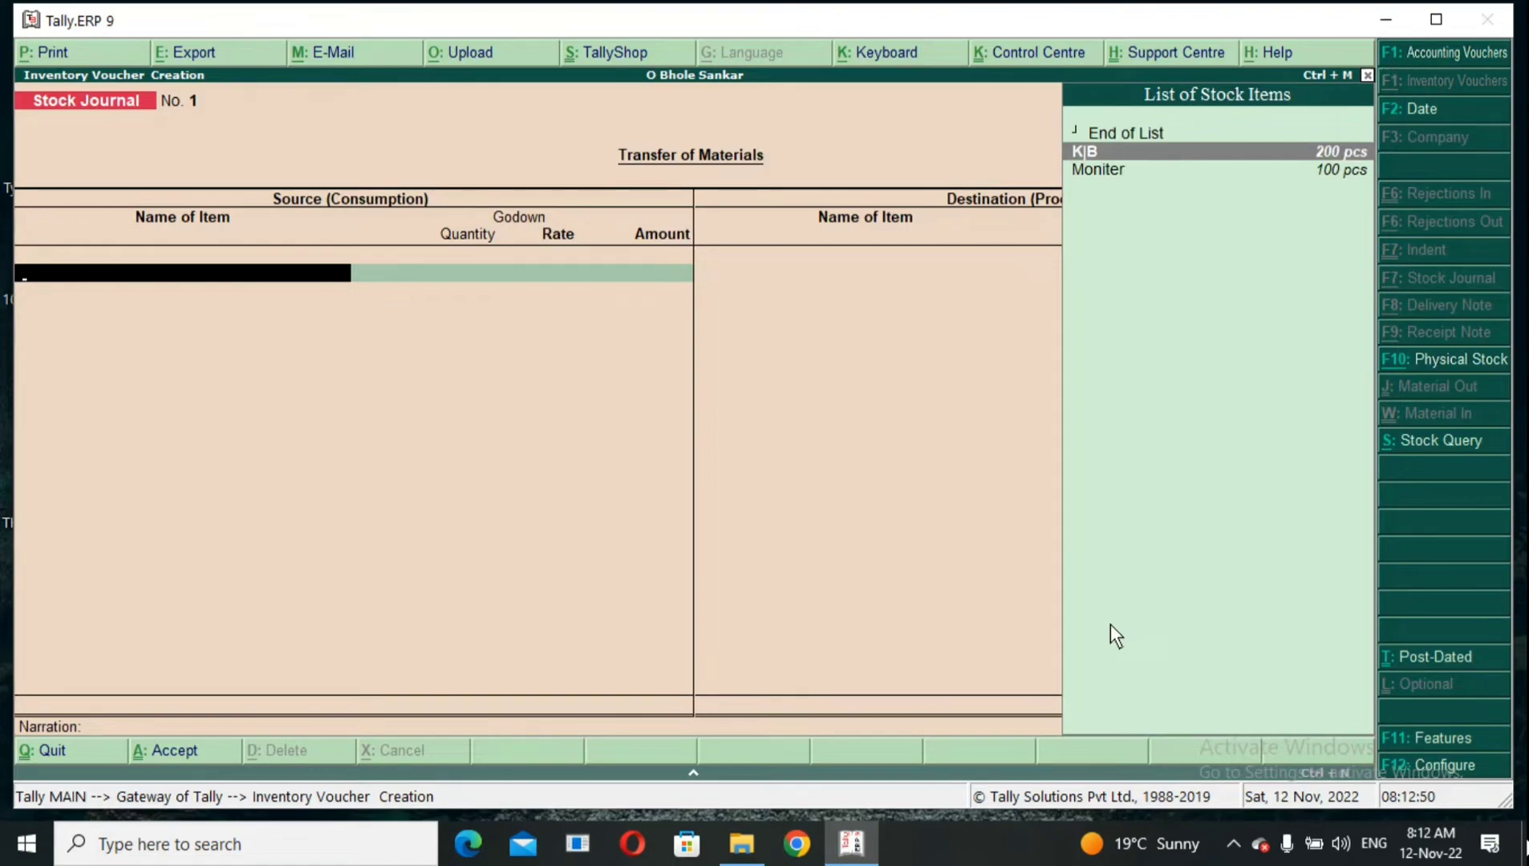
key("Return")
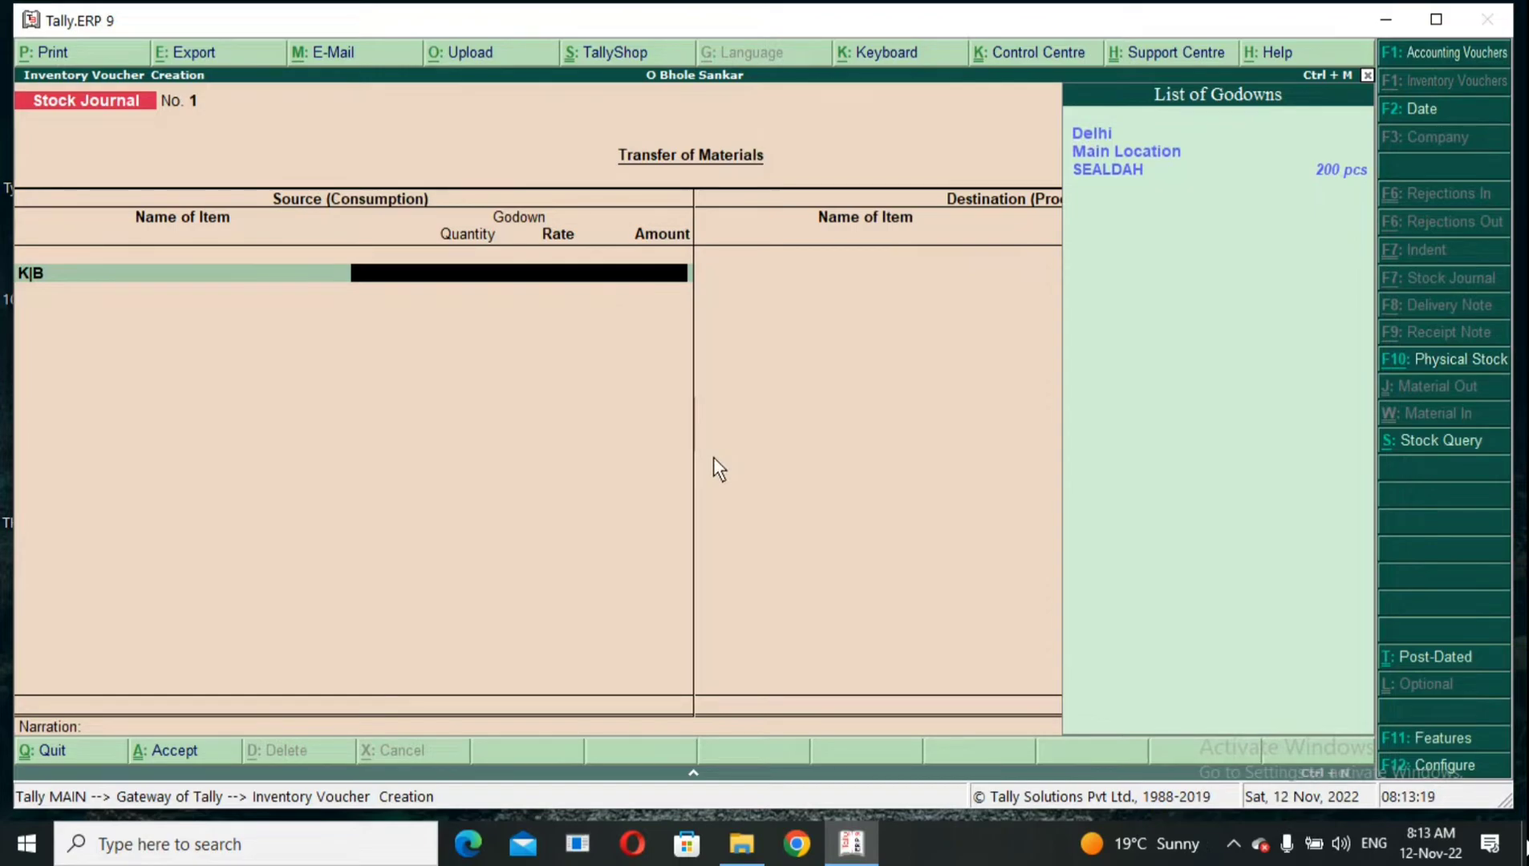
key("Down")
key("Down")
key("Return")
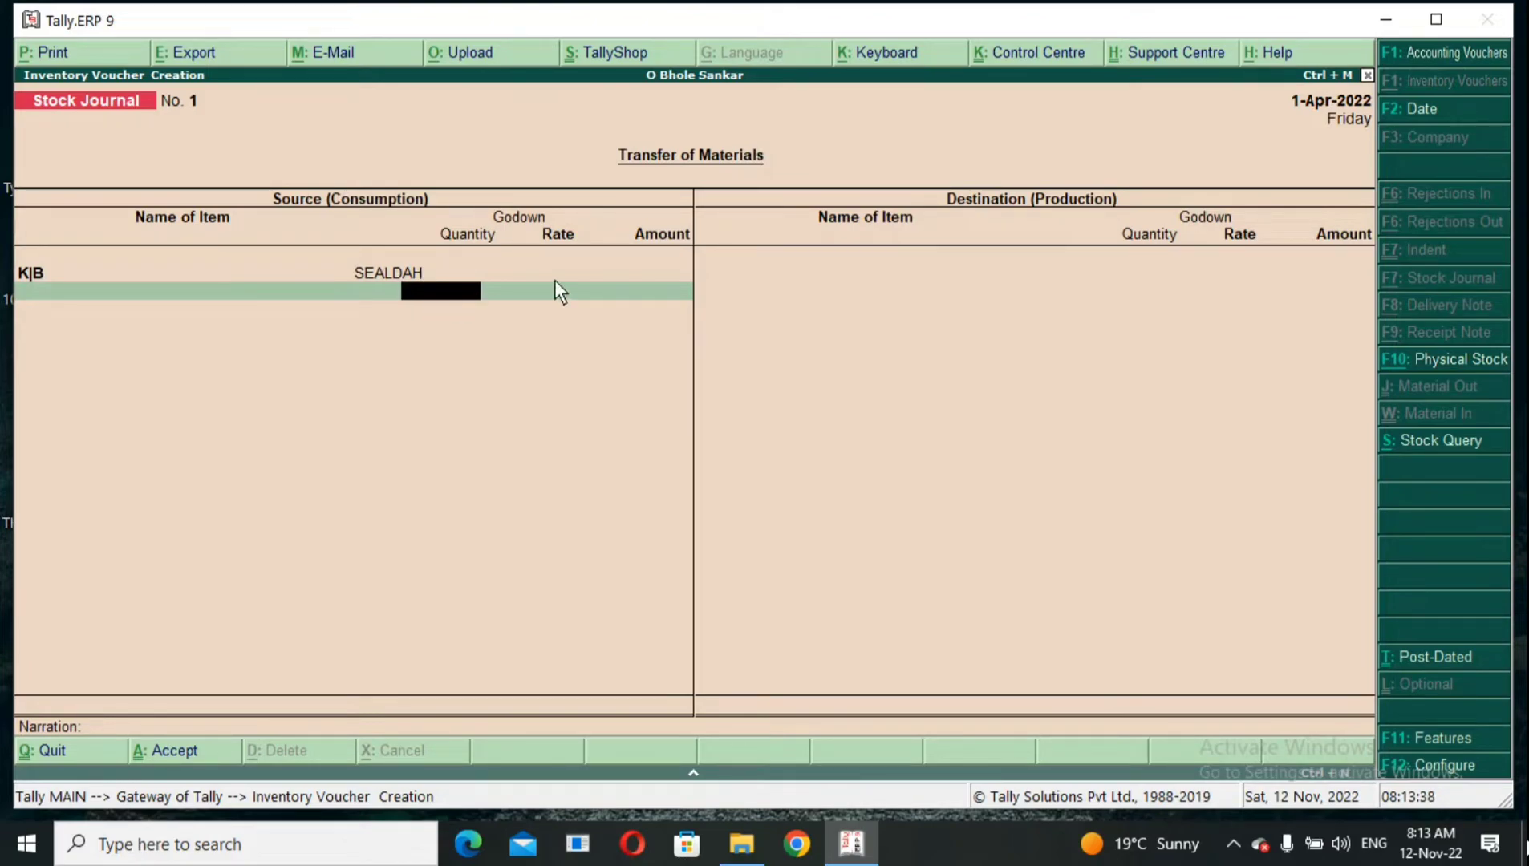
- Set the source quantity of K|B to 90 pcs and accept the rate of 200.00 per pcs
type("90")
key("Return")
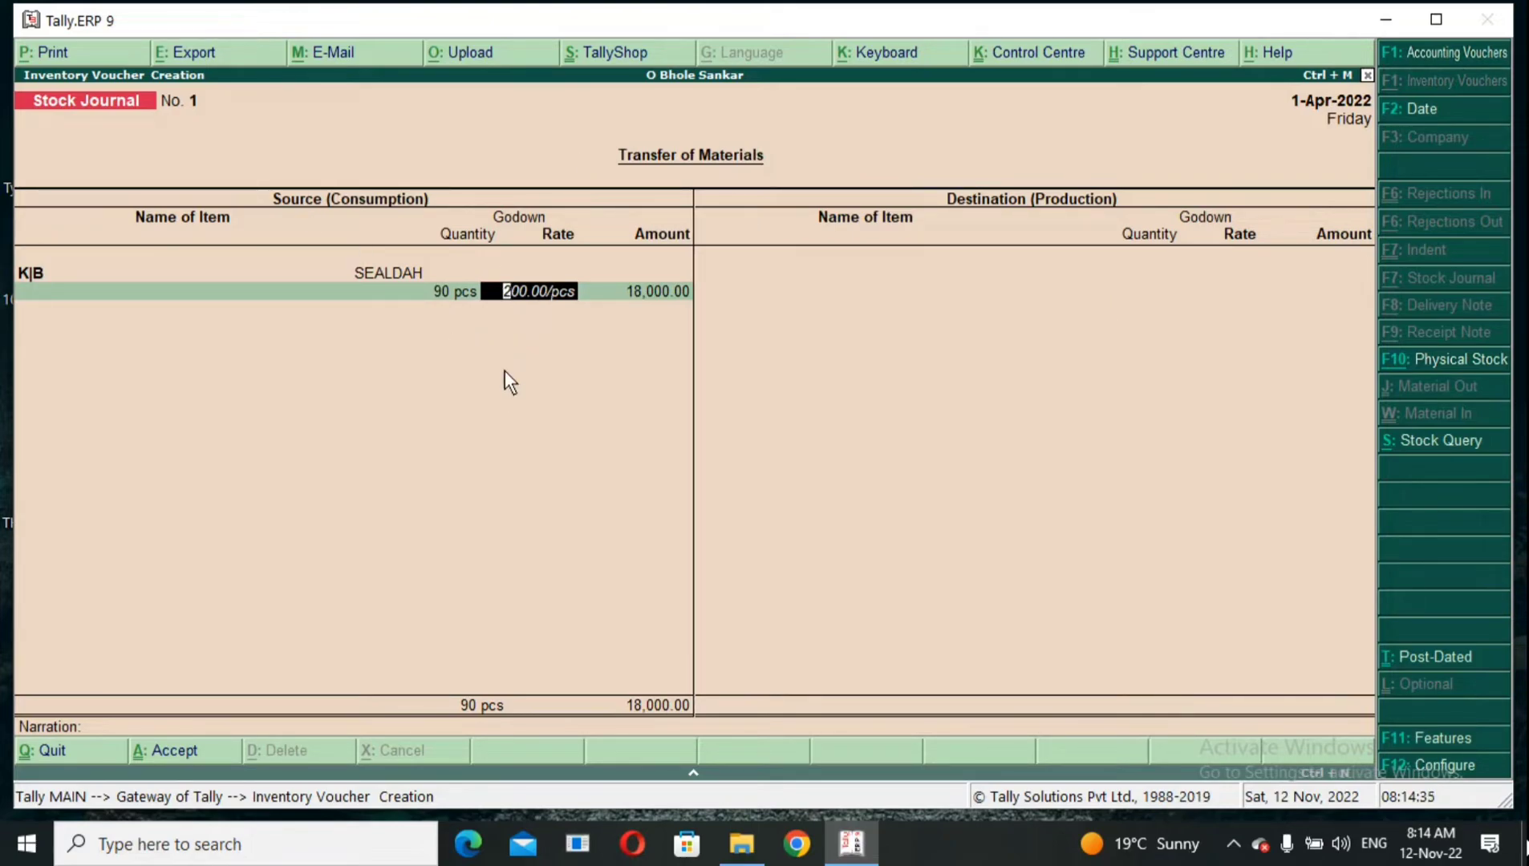
key("Return")
key("Return")
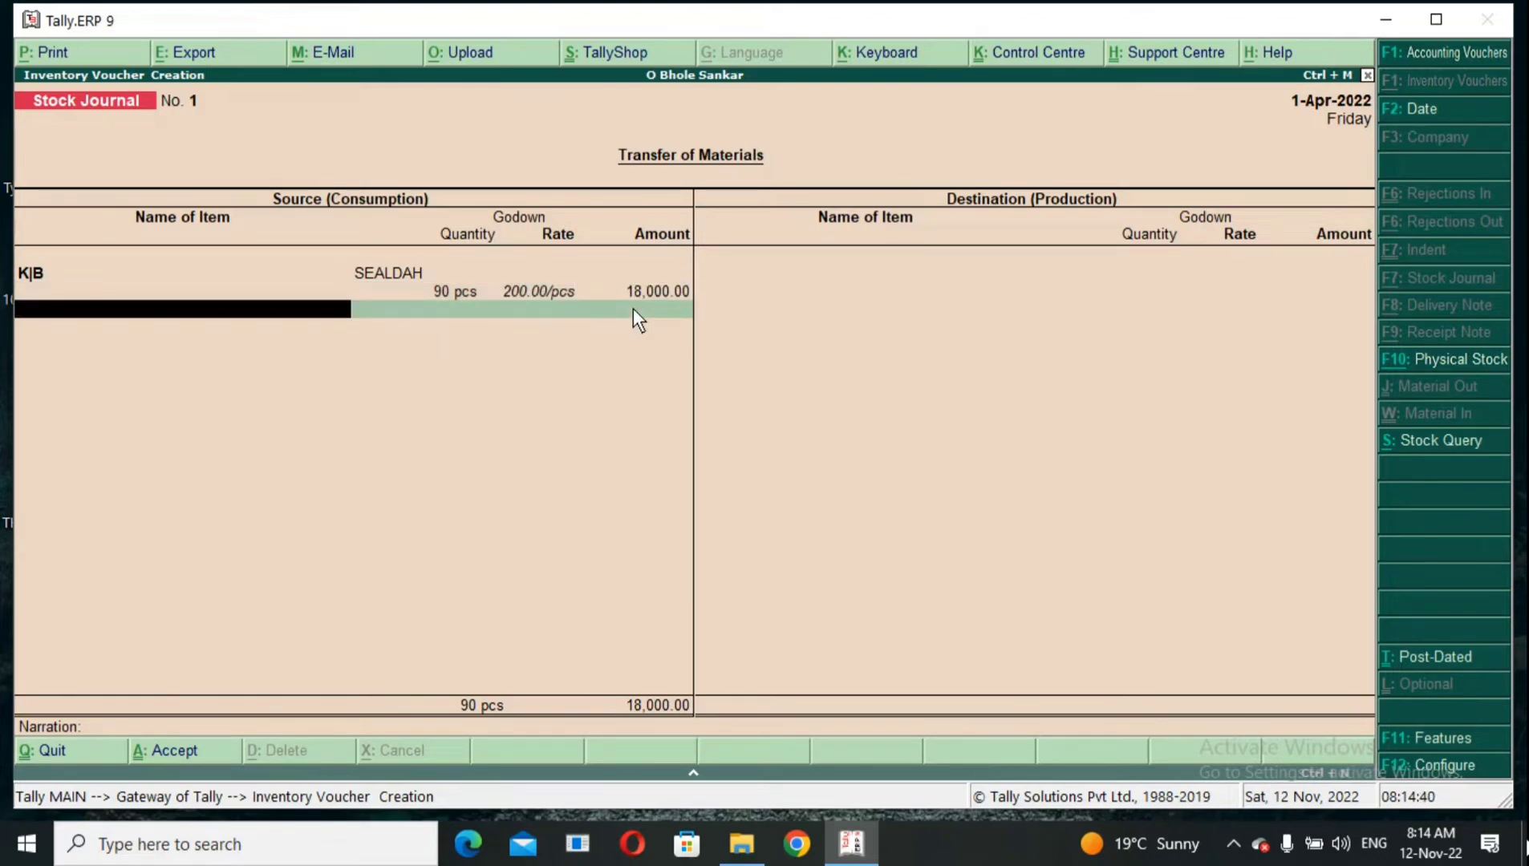
- Add Moniter from the Delhi godown as the second source item
key("space")
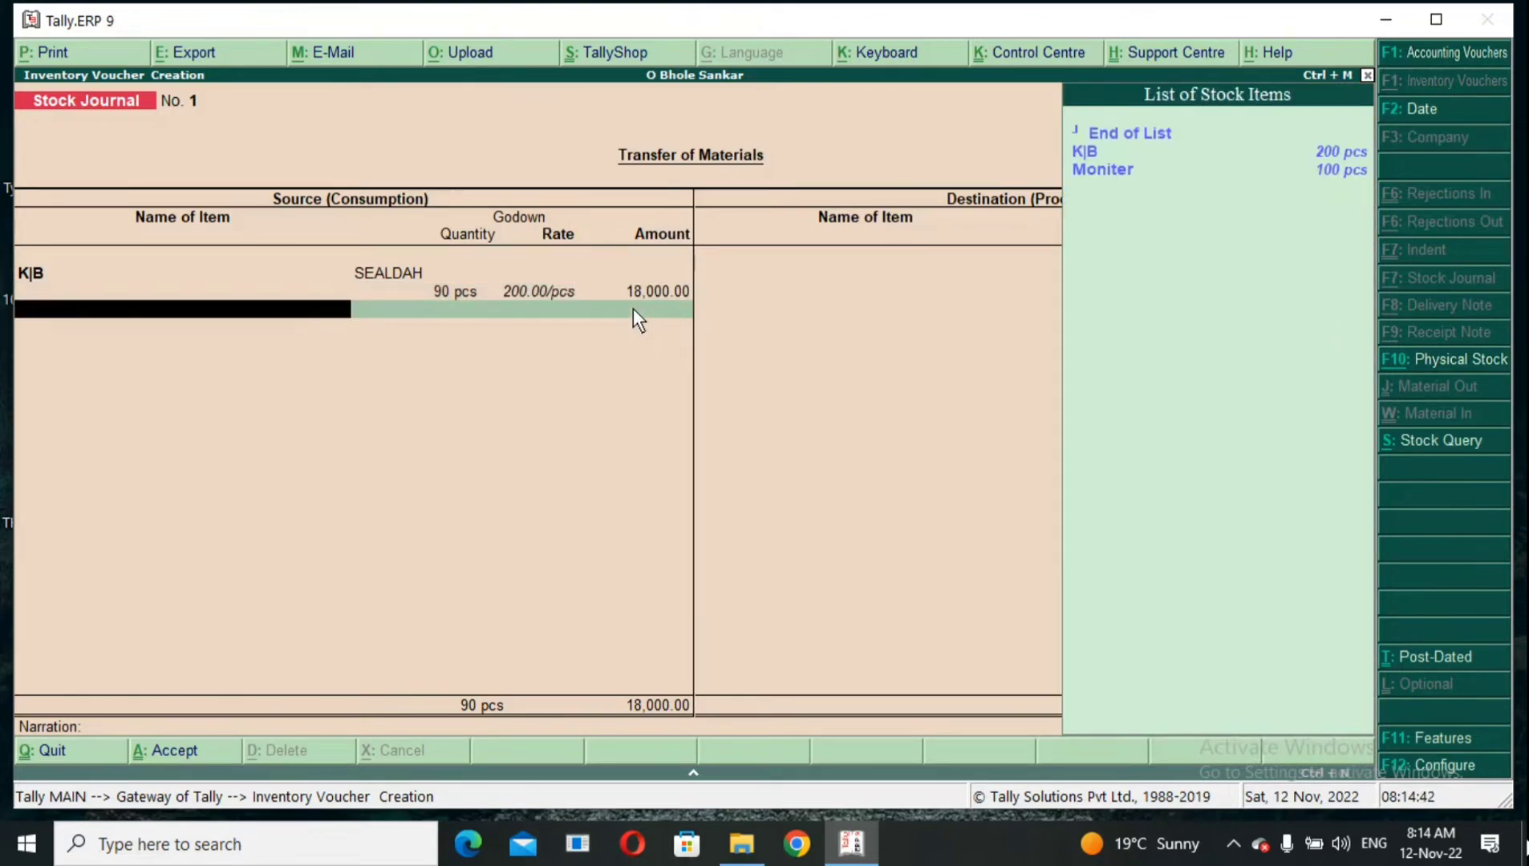
key("Down")
key("Down")
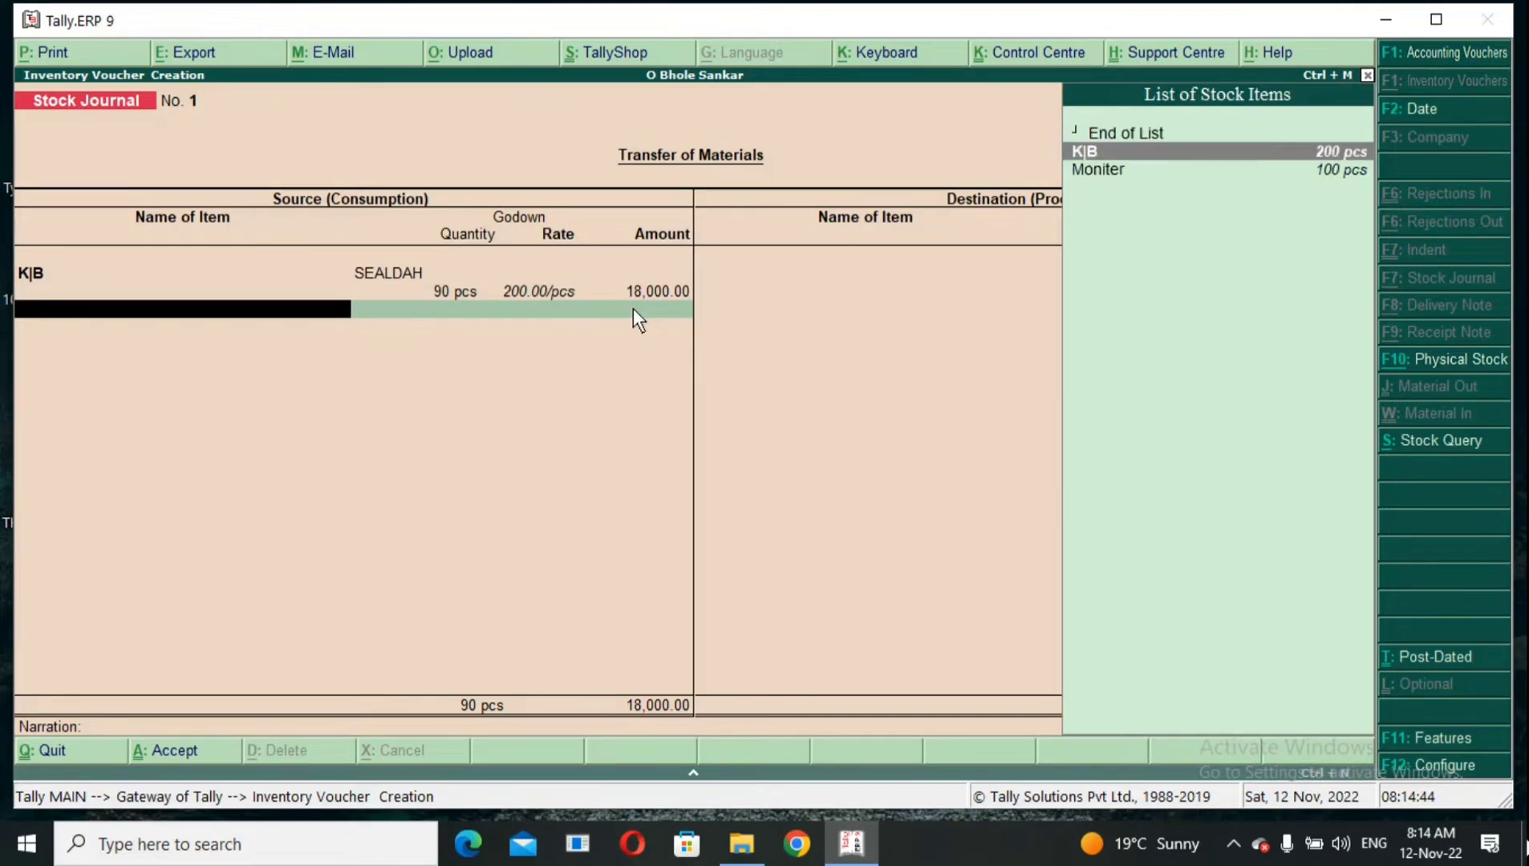
key("Return")
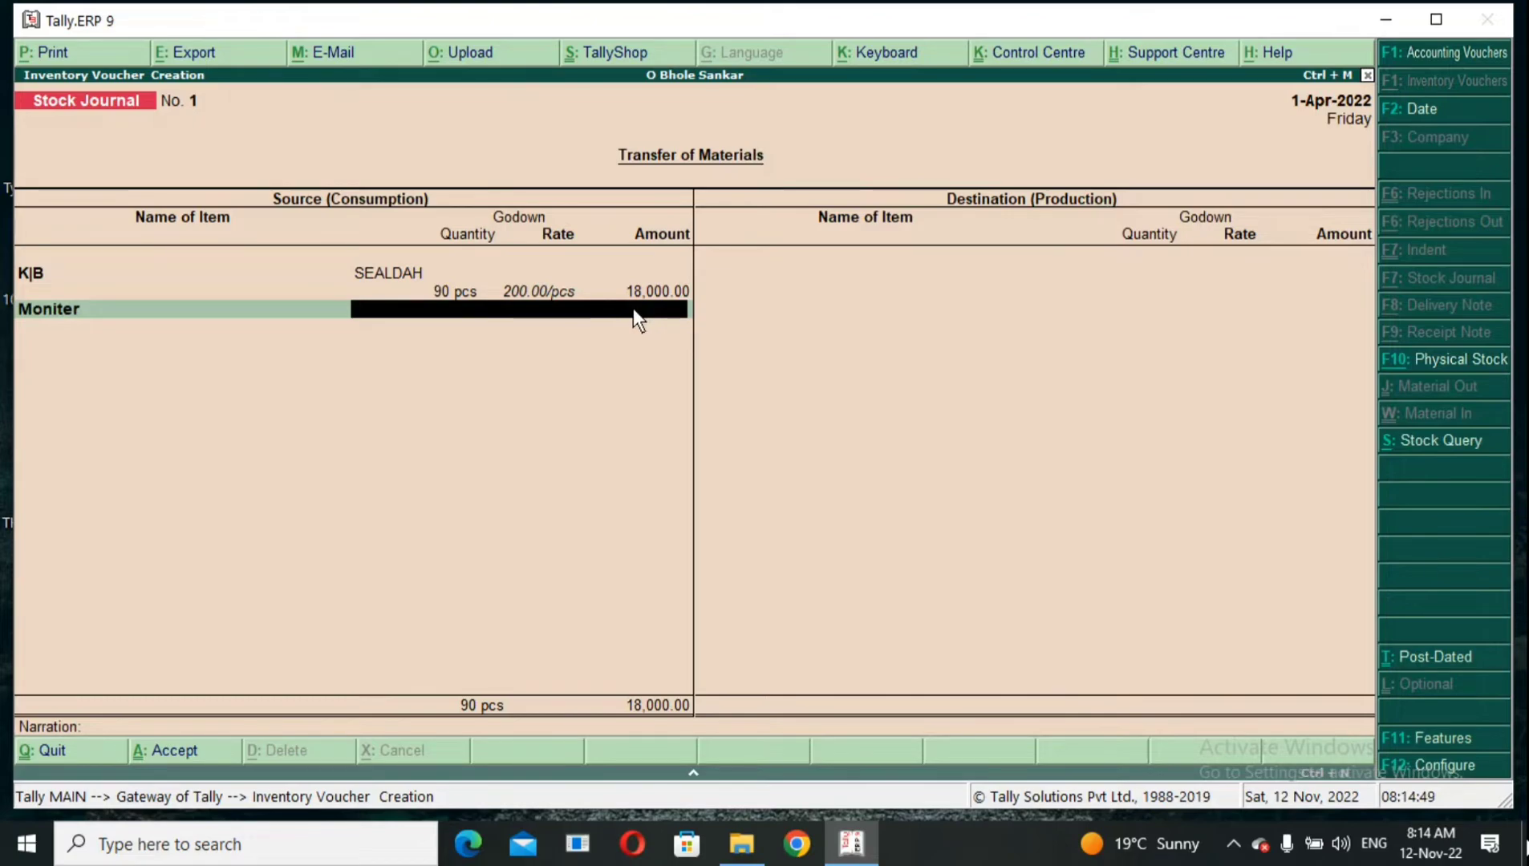
key("space")
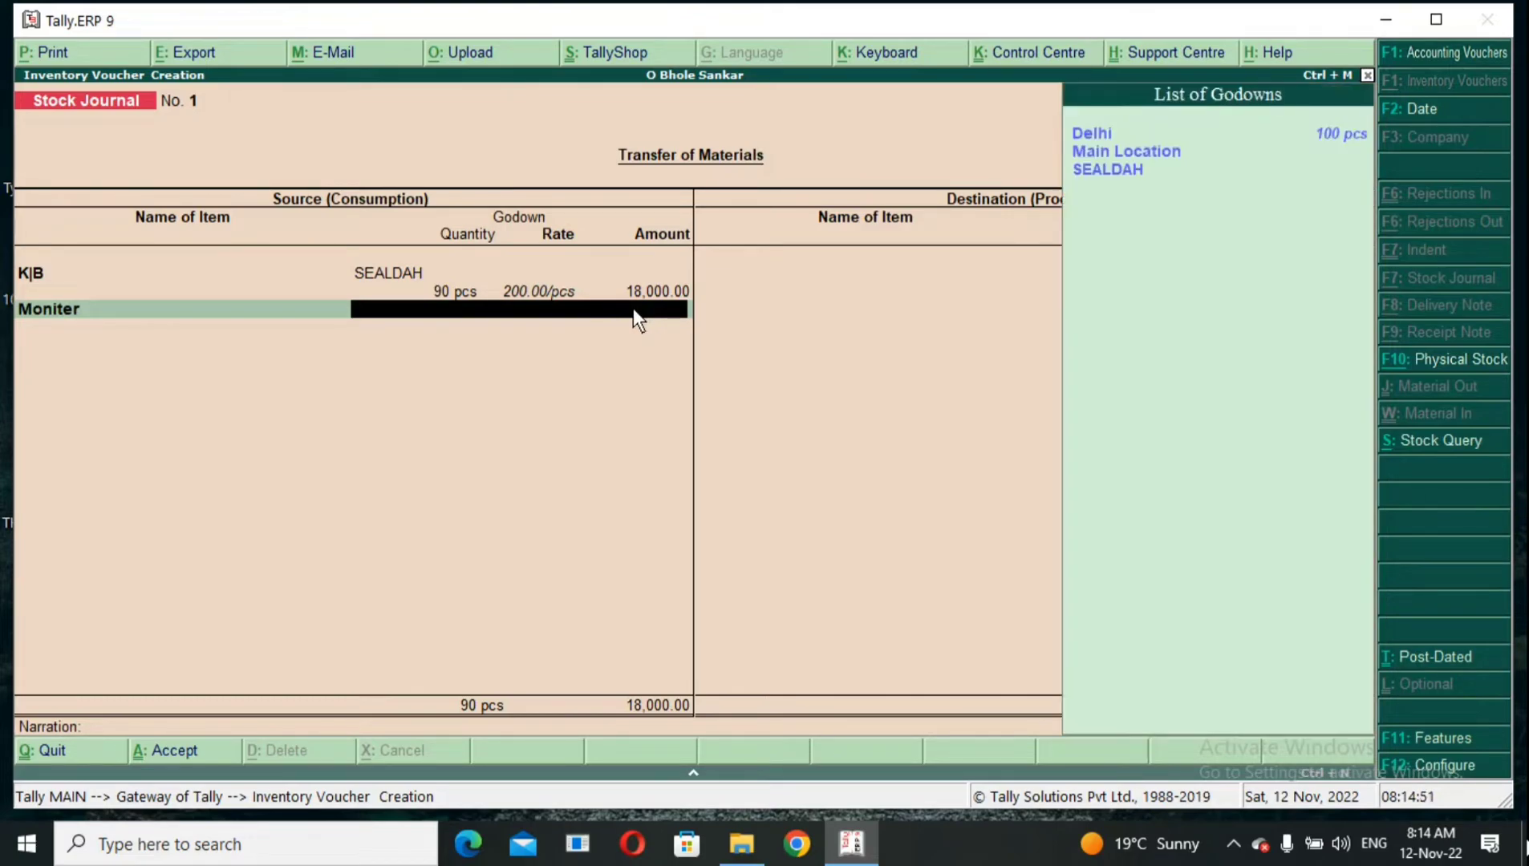
key("Down")
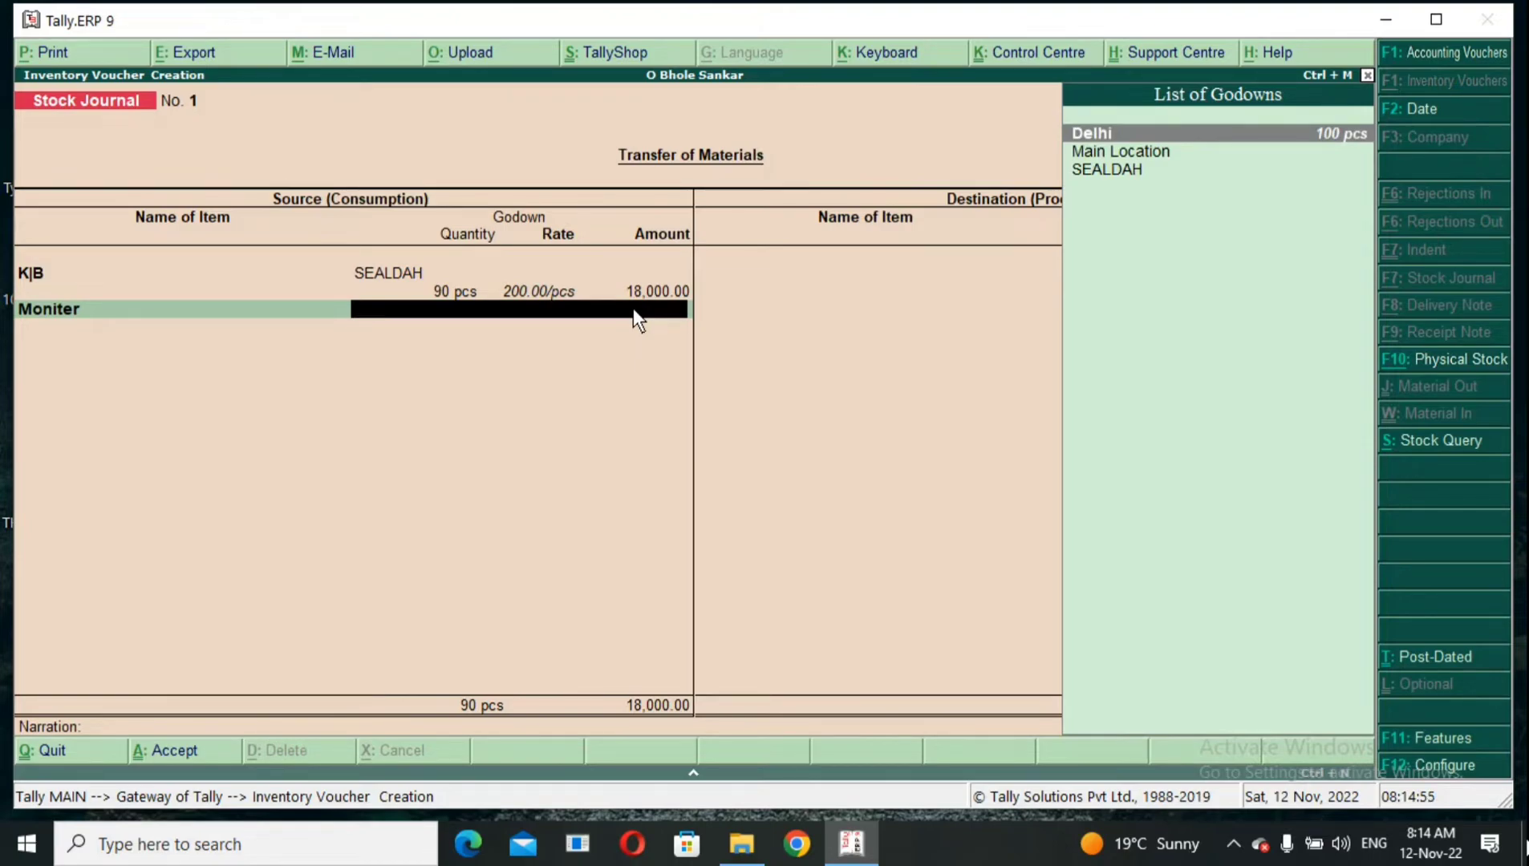
key("Return")
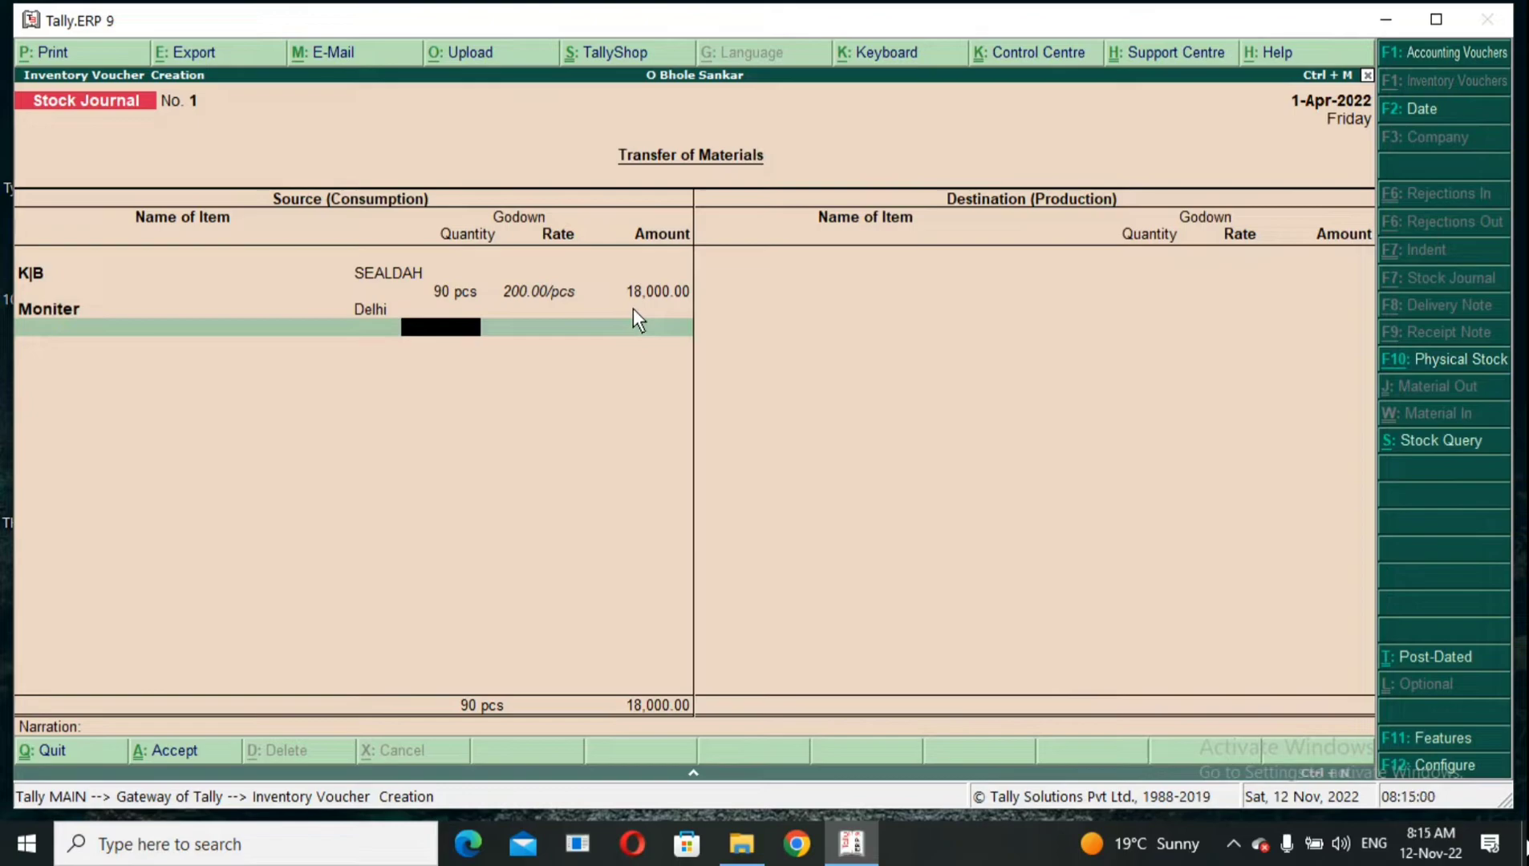
- Set the source quantity of Moniter to 90 pcs at 2,500.00 per pcs and end the source item list
type("10")
key("BackSpace")
key("BackSpace")
type("90")
key("Return")
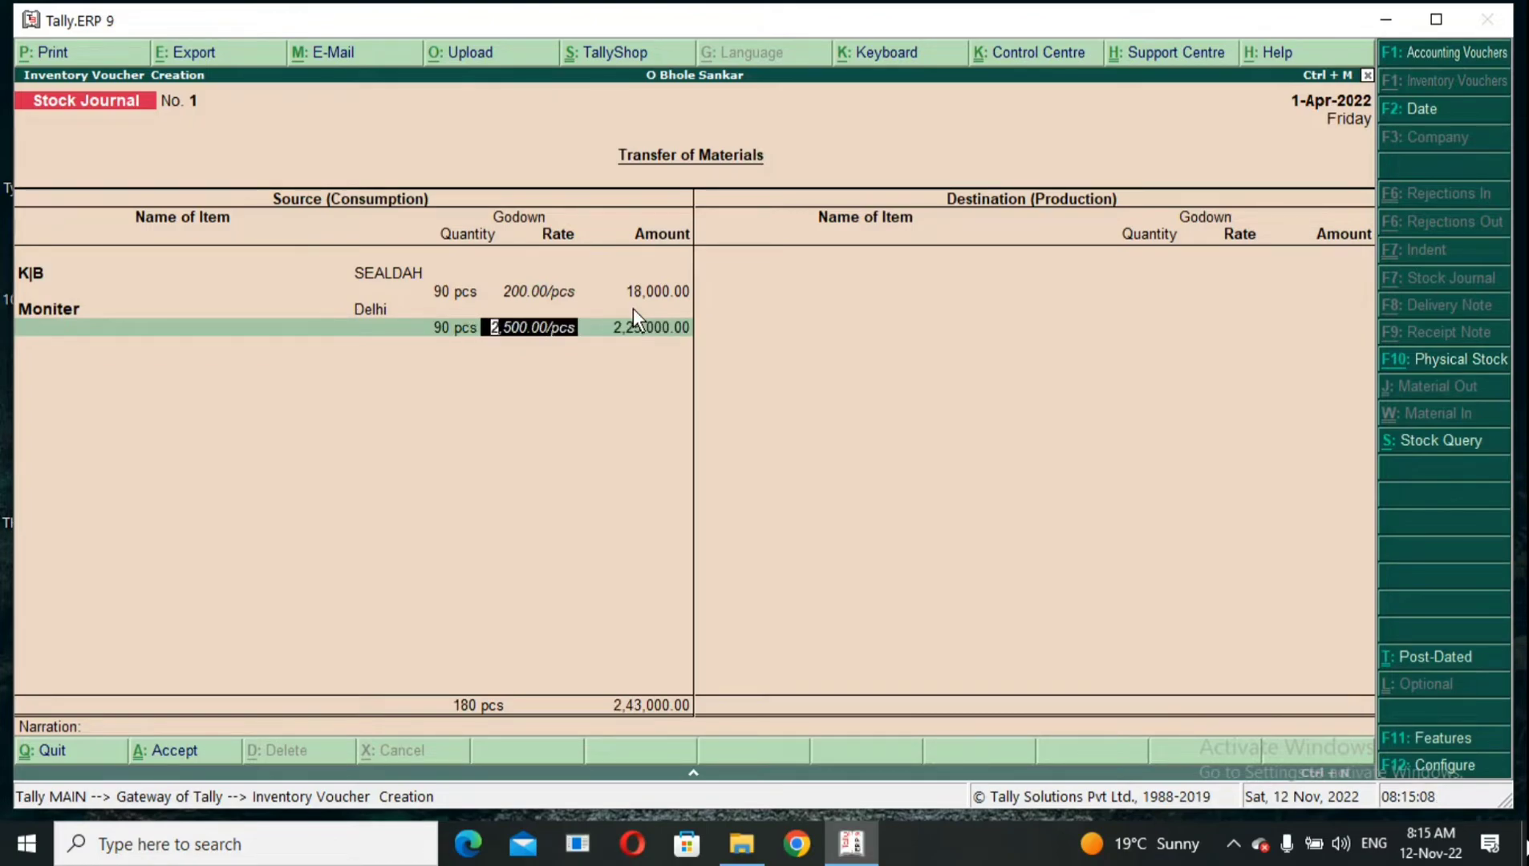
key("Return")
key("Return")
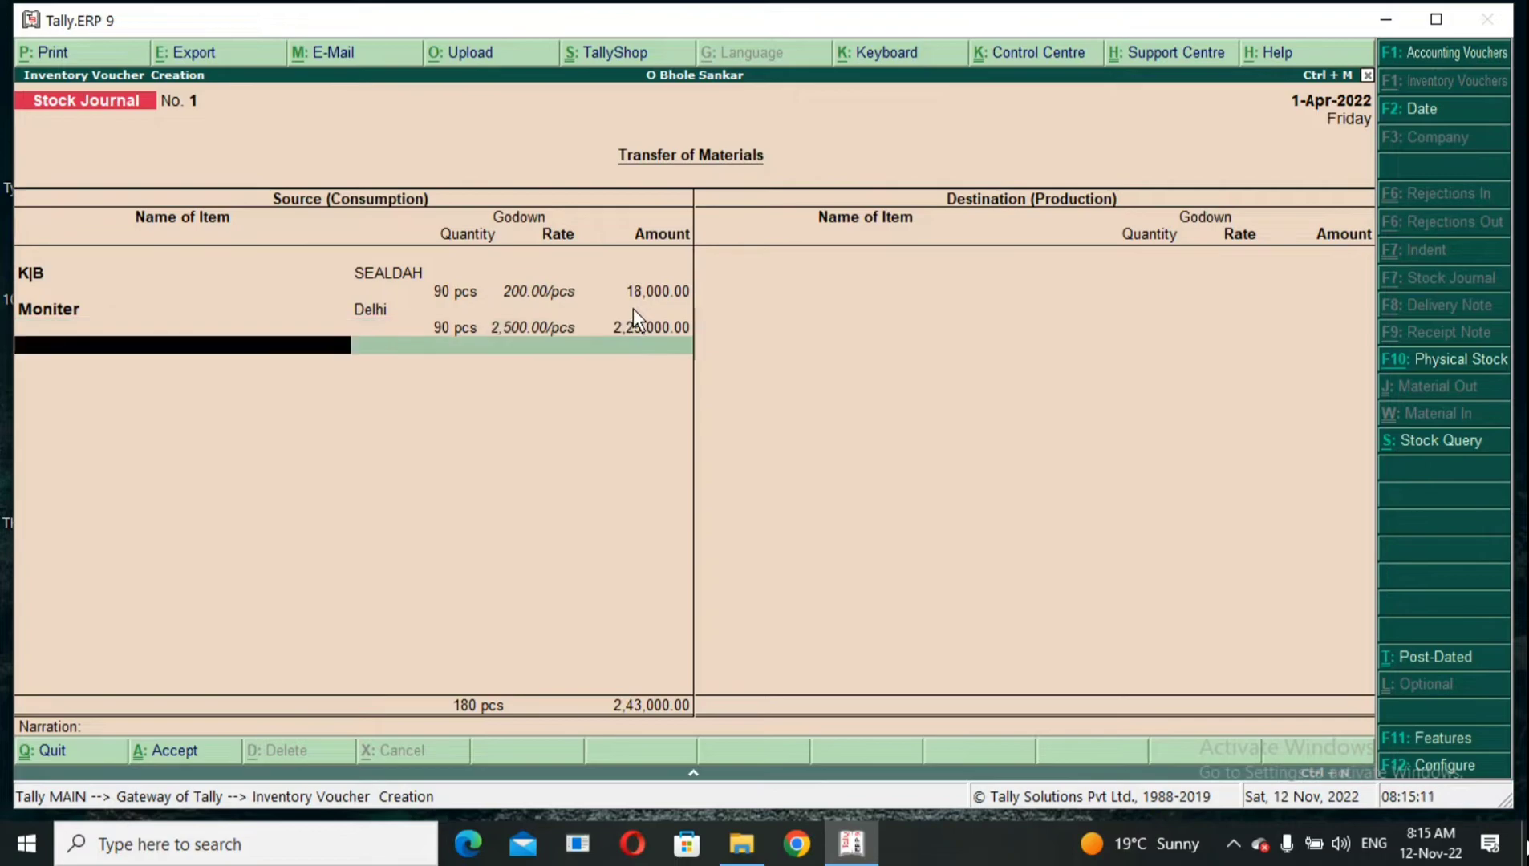
key("Return")
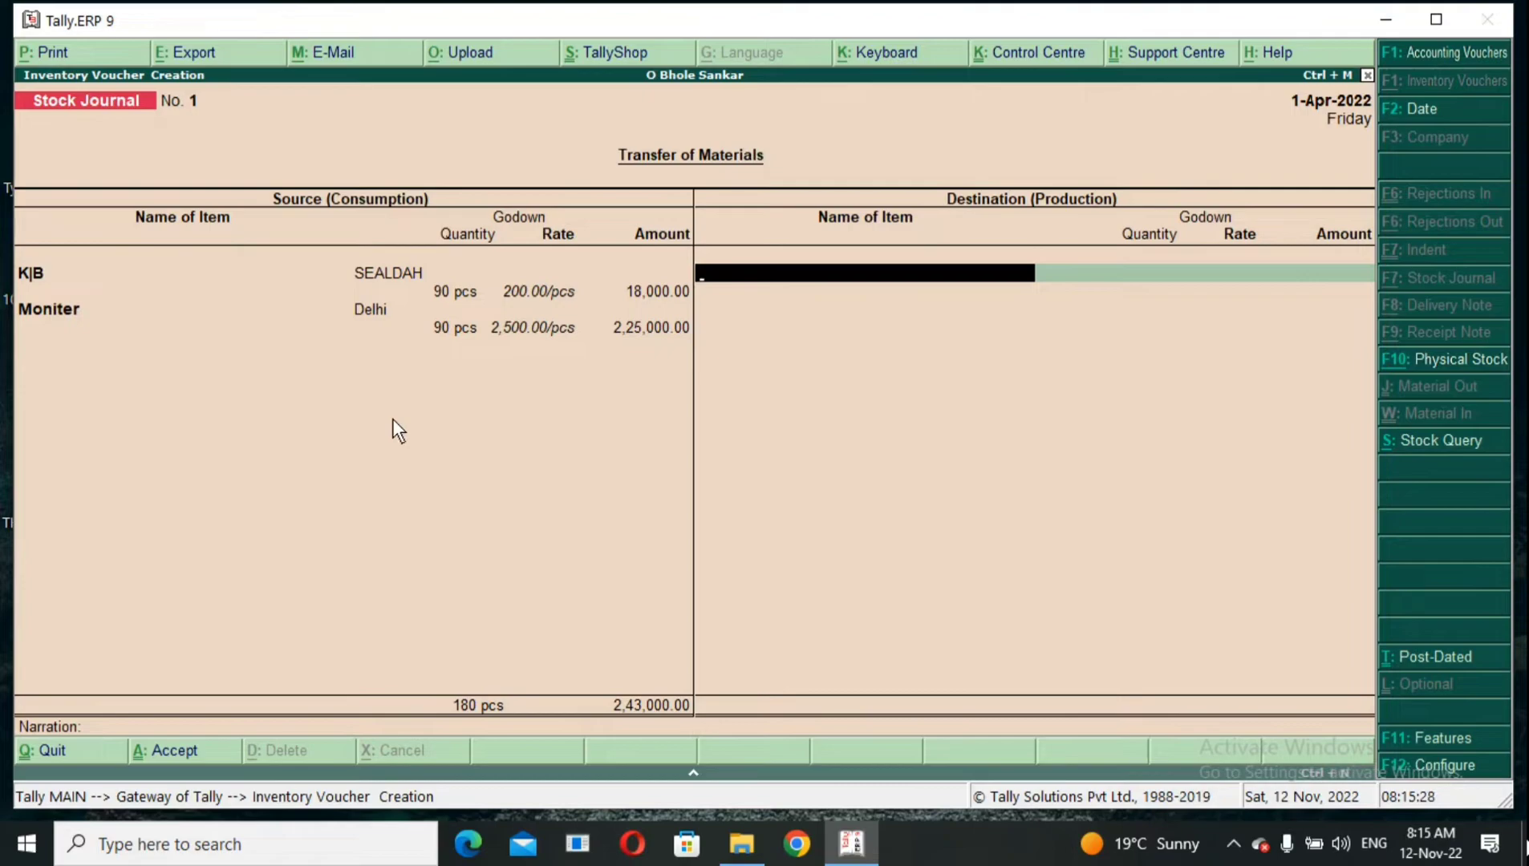
- Choose K|B as the first destination item and create a godown named KOLKATA under Primary for it
key("space")
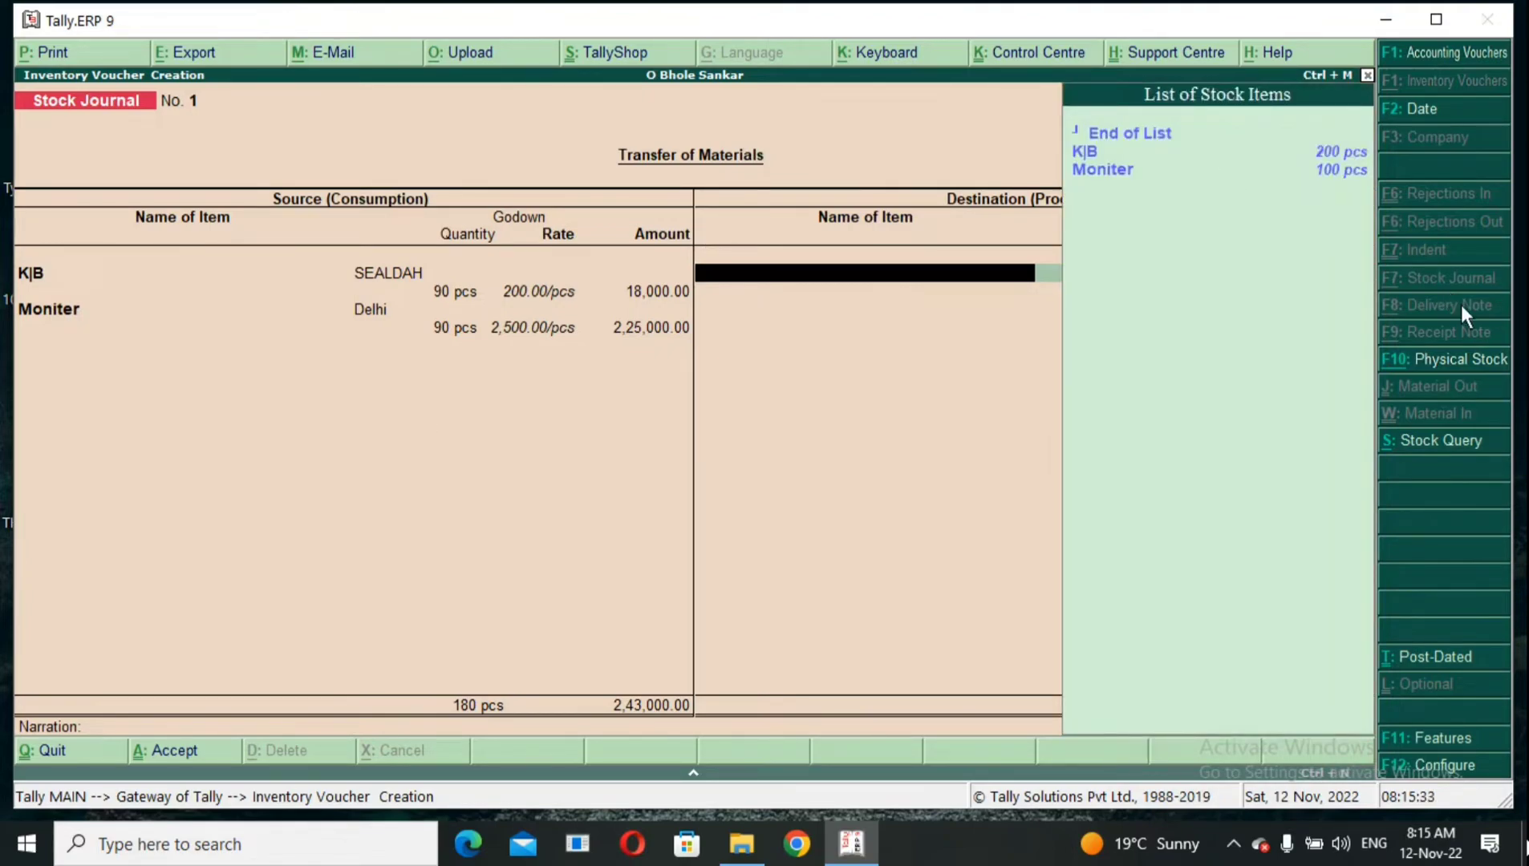
key("Down")
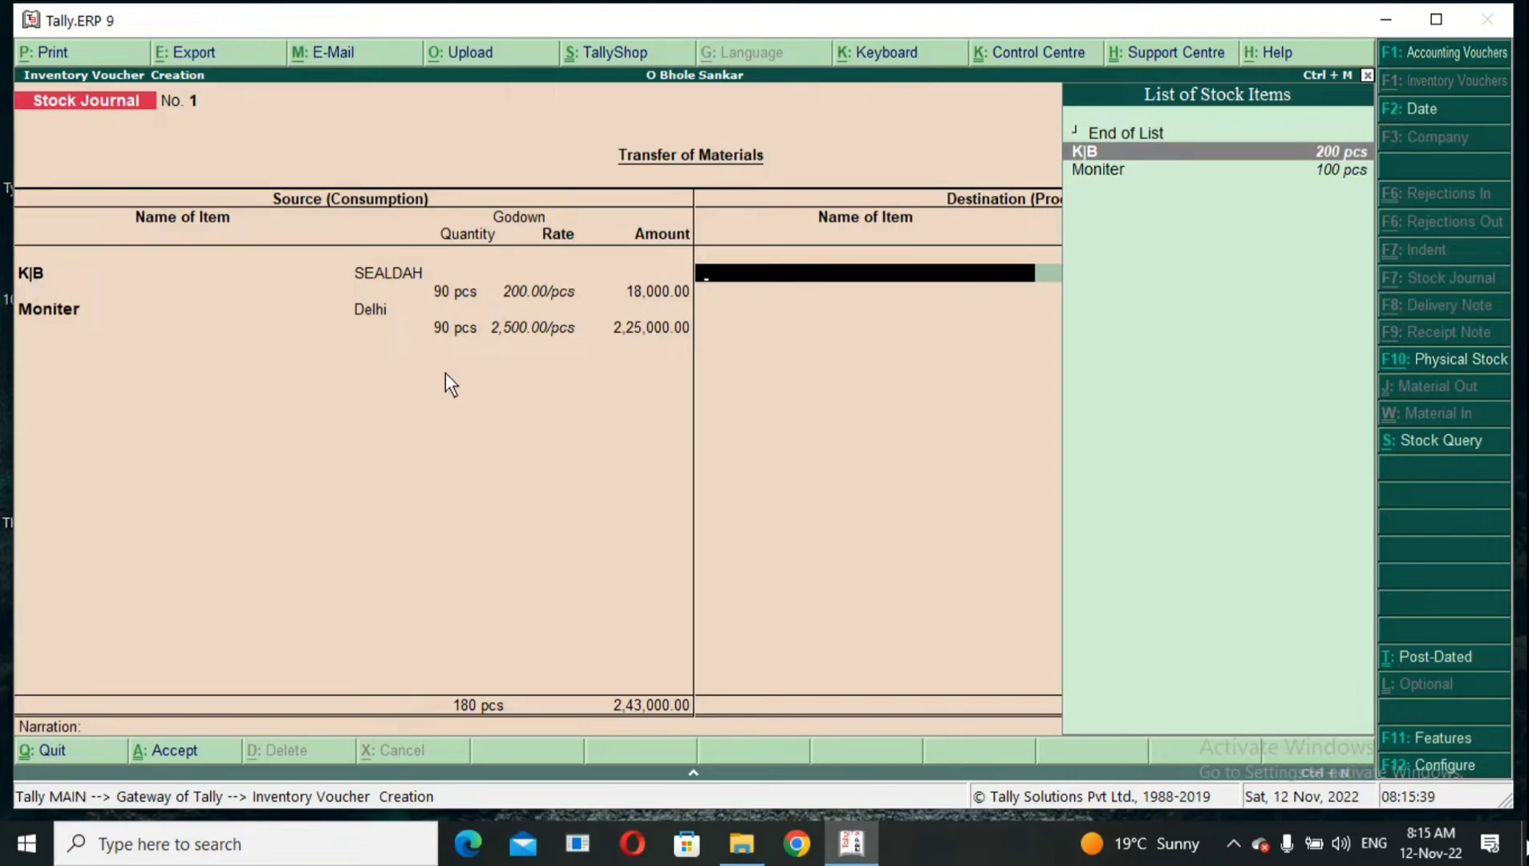
key("Return")
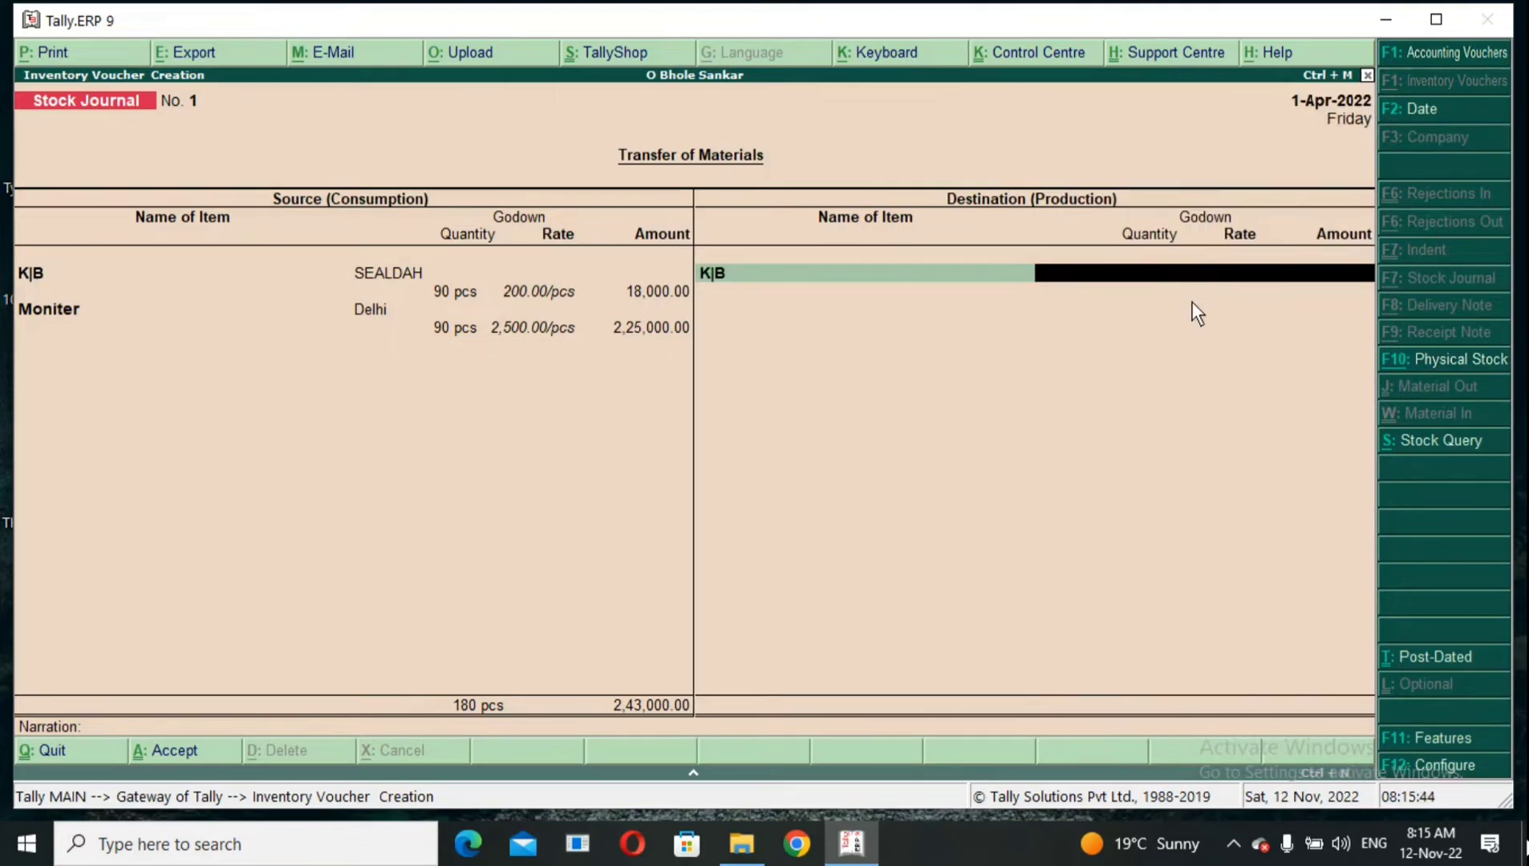
key("space")
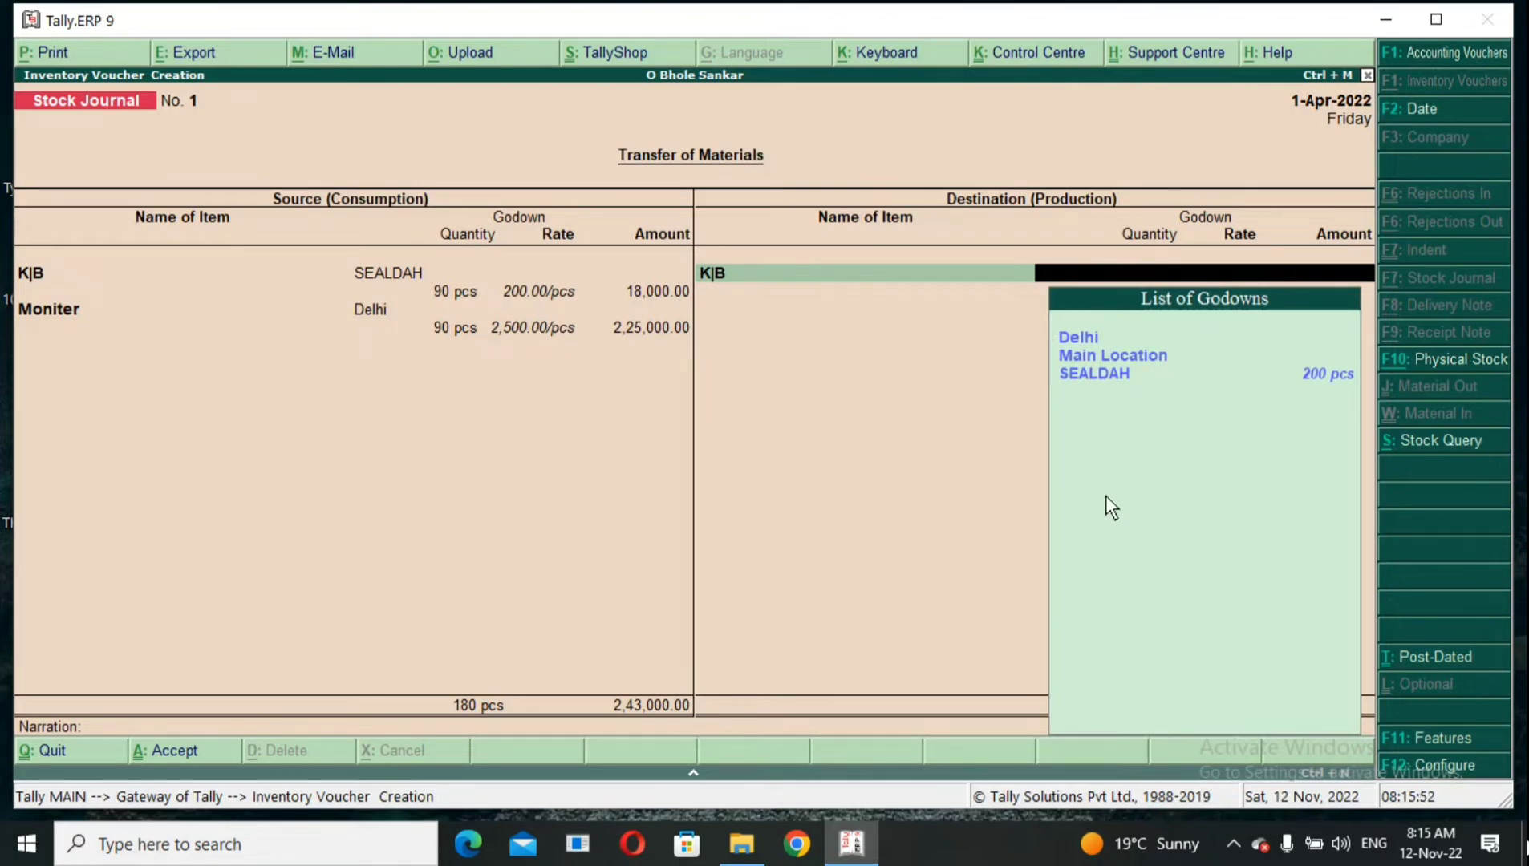
key("alt+c")
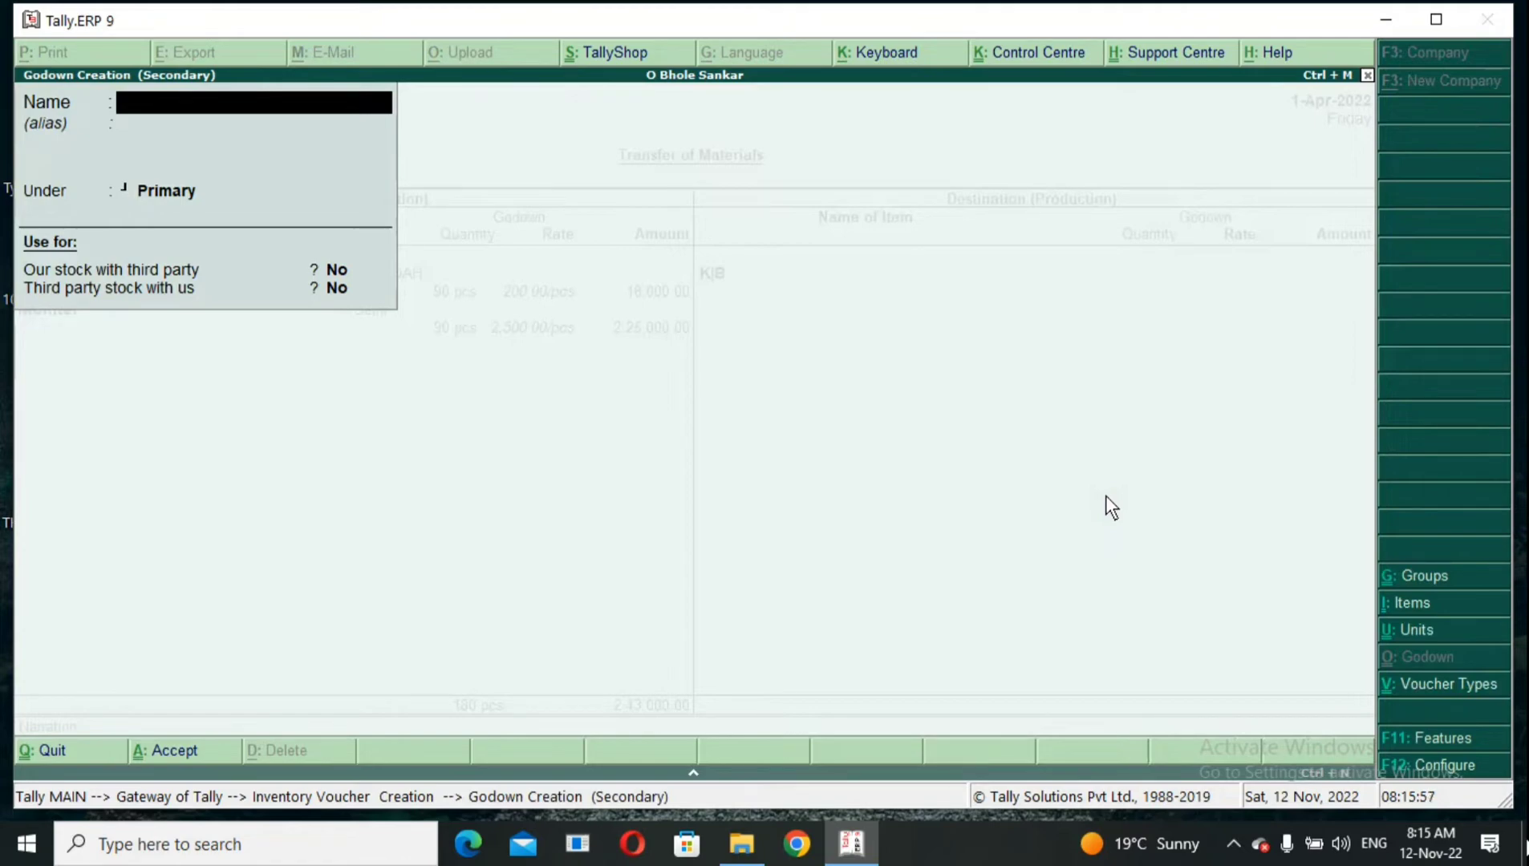
type("KOLKATA")
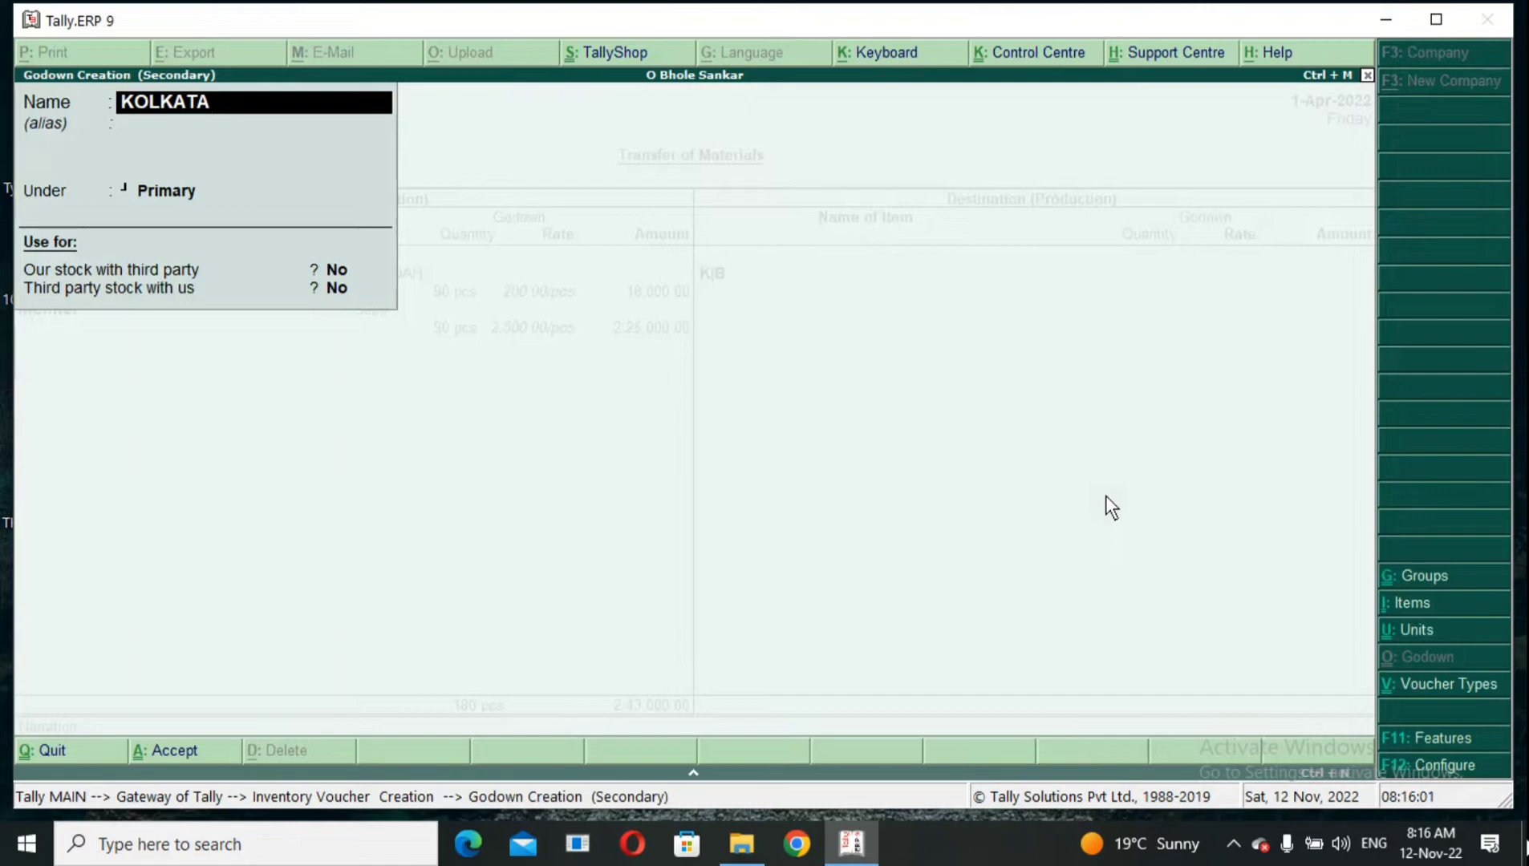
key("ctrl+a")
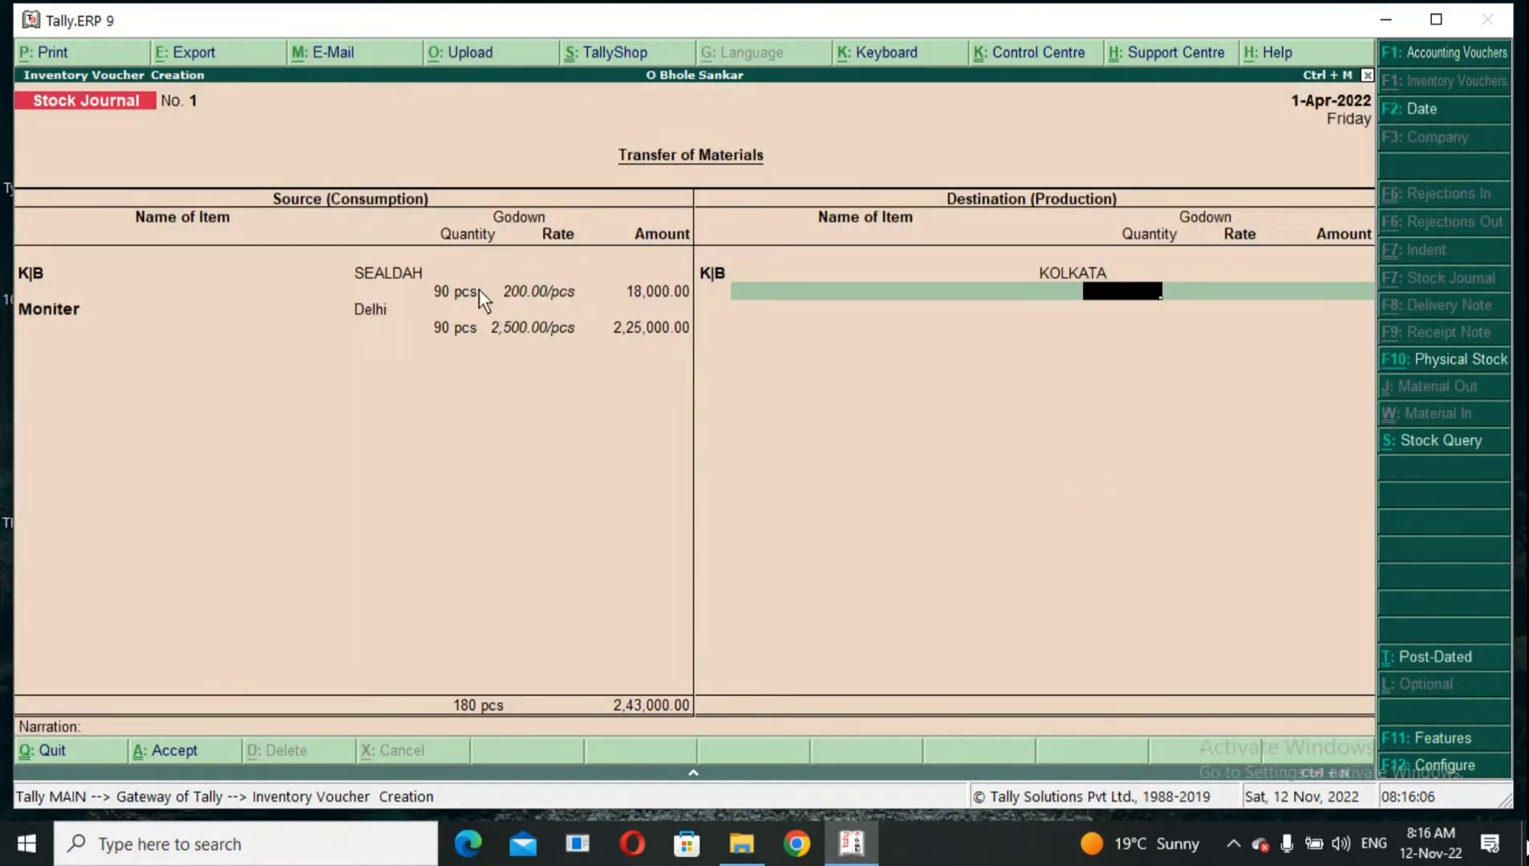
- Set the destination quantity of K|B to 90 pcs at 200.00 per pcs and proceed to its additional cost details
type("90")
key("Return")
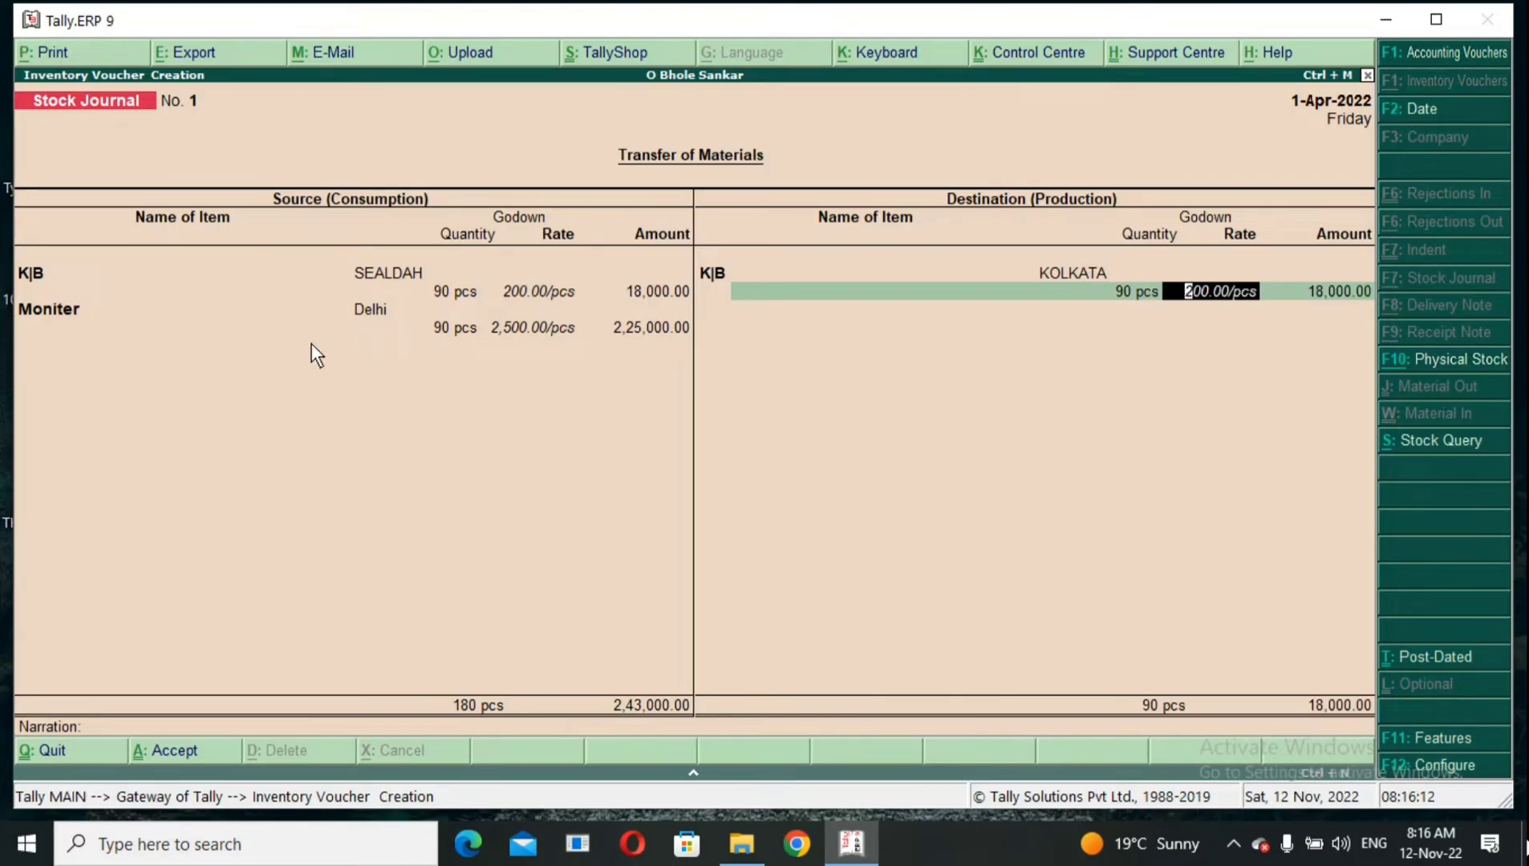
key("Return")
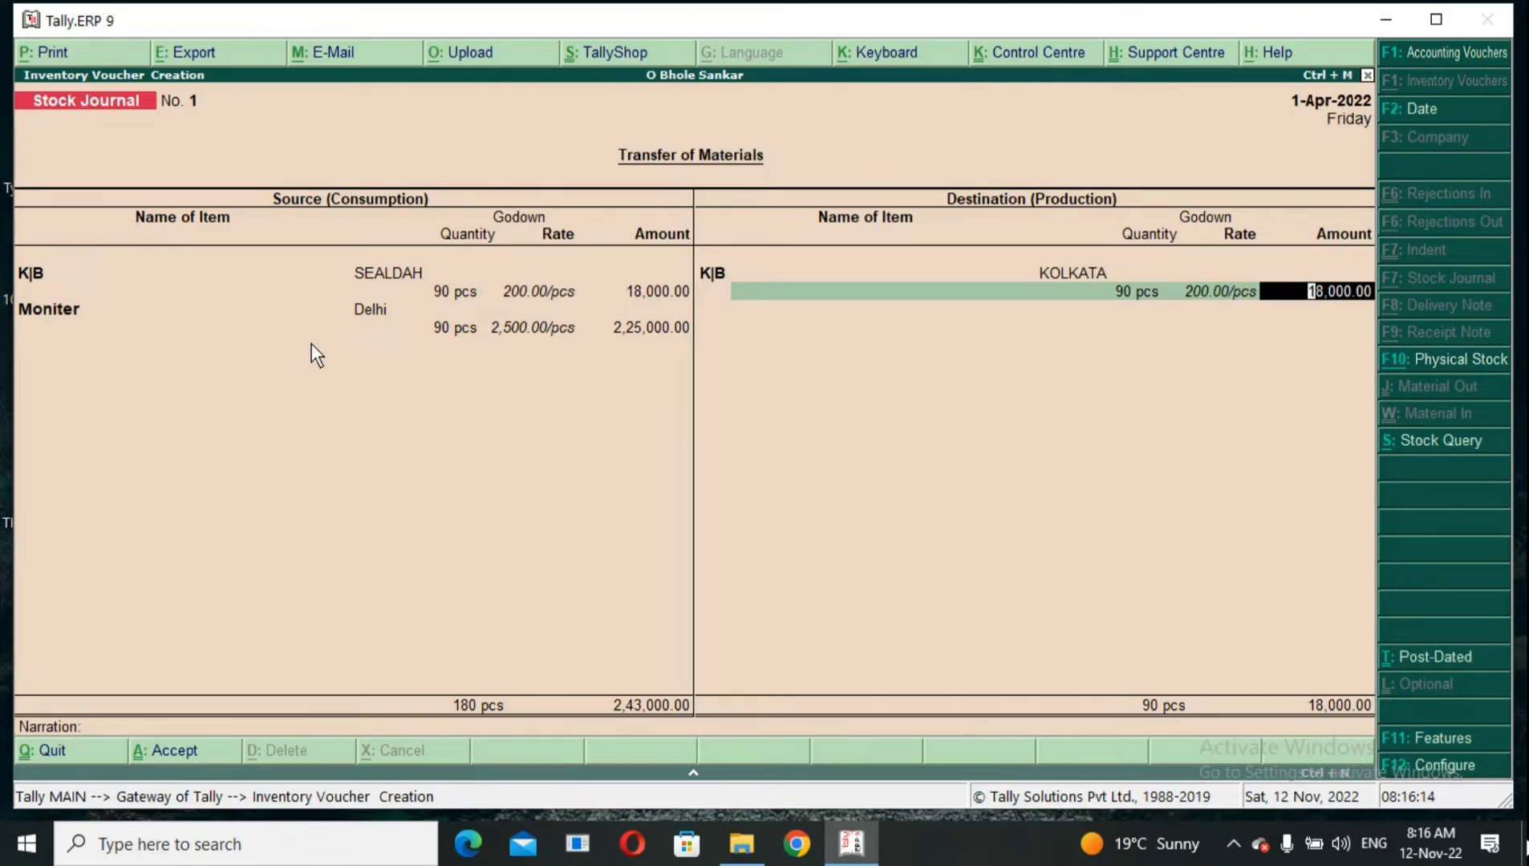
key("Return")
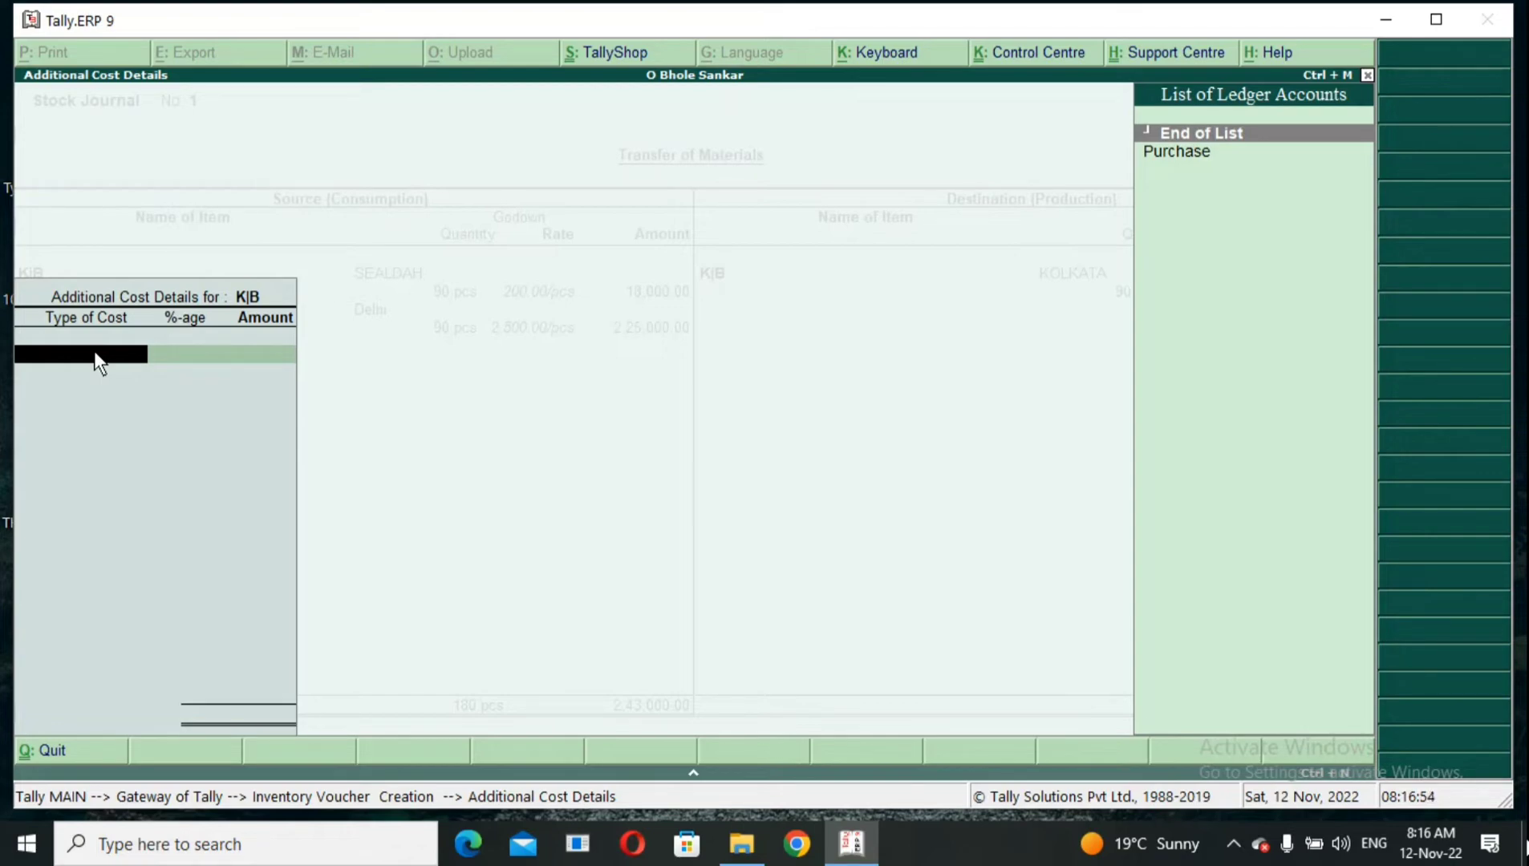
- Create a ledger named WAGES under Indirect Expenses and use it as K|B's additional cost type
type("c")
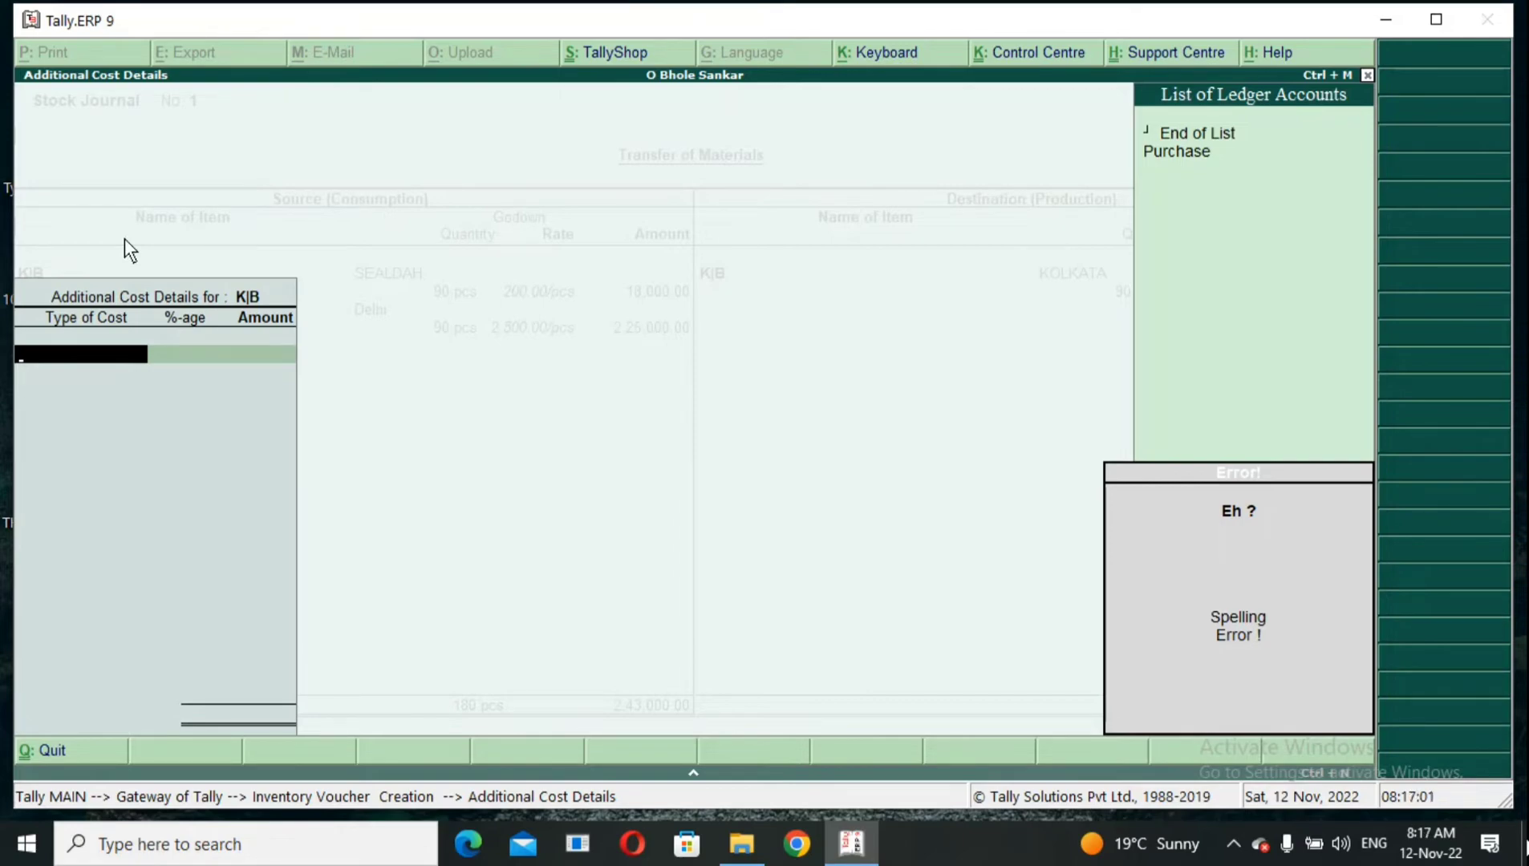
key("alt+c")
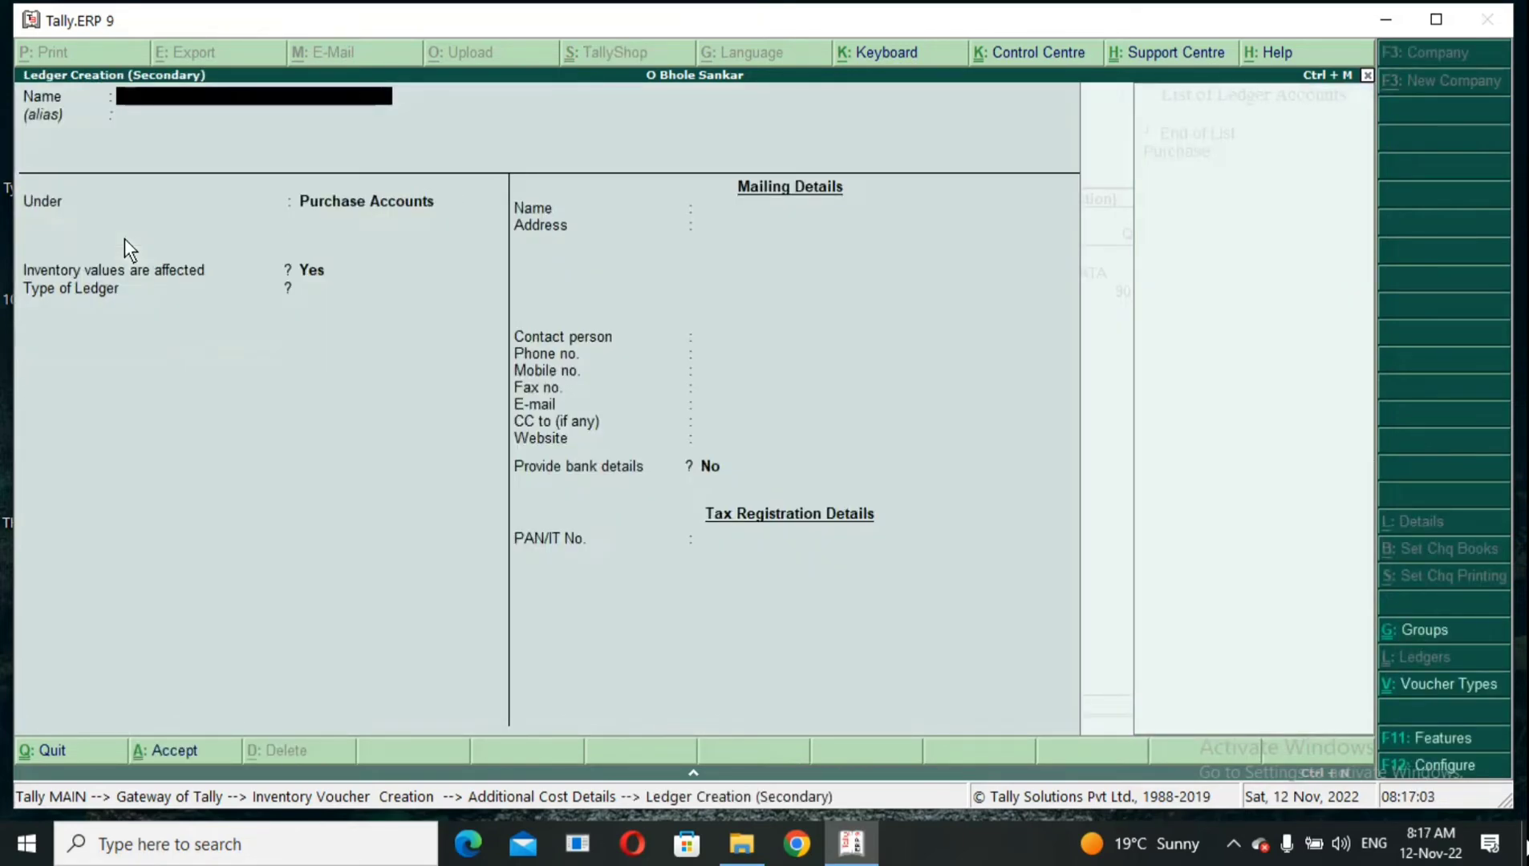
type("WAGES")
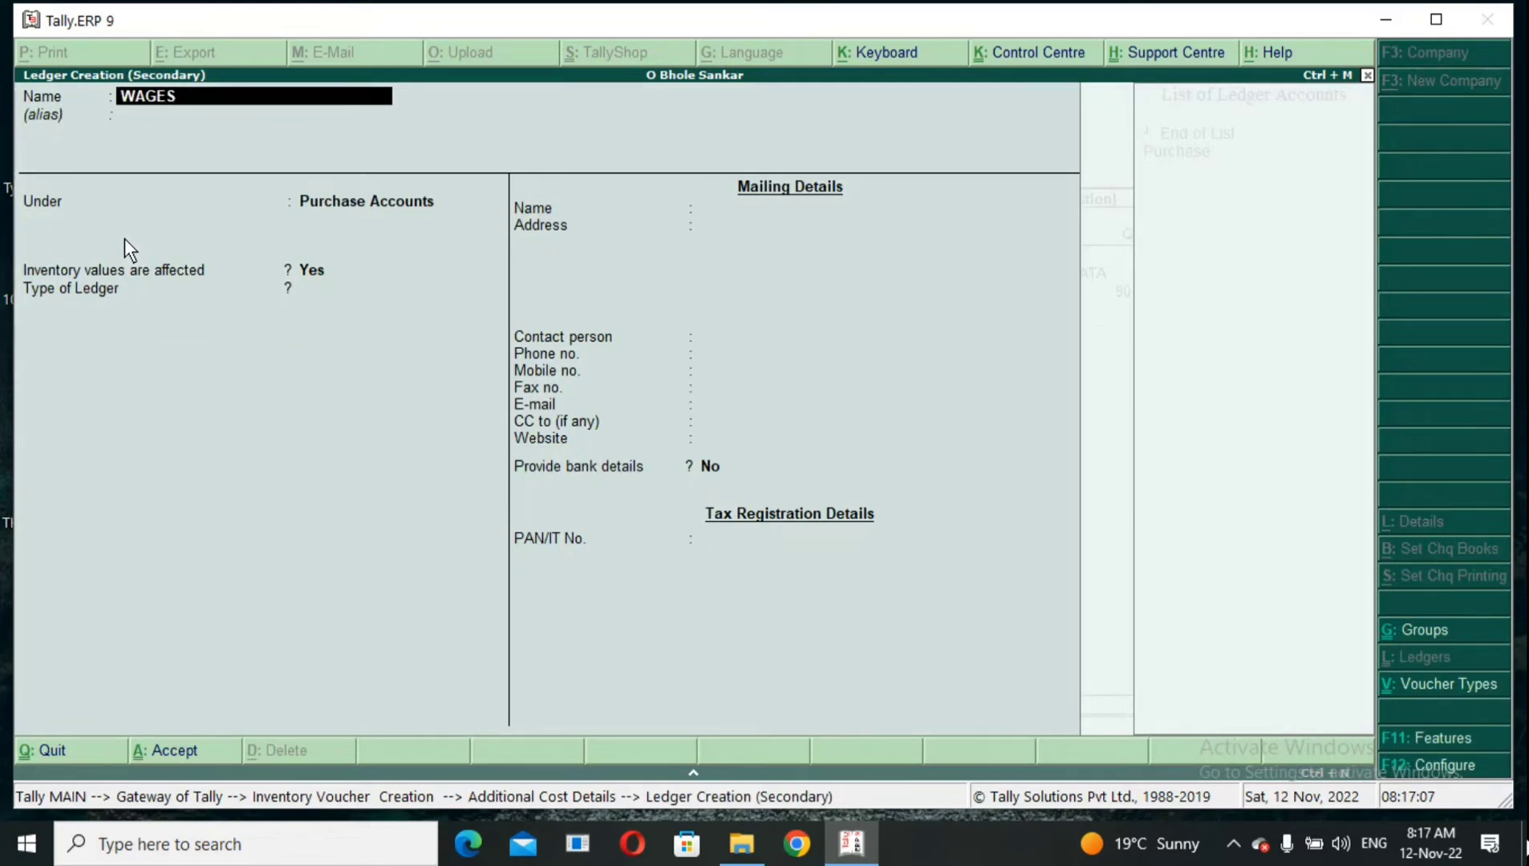
key("Return")
key("Return")
type("IN")
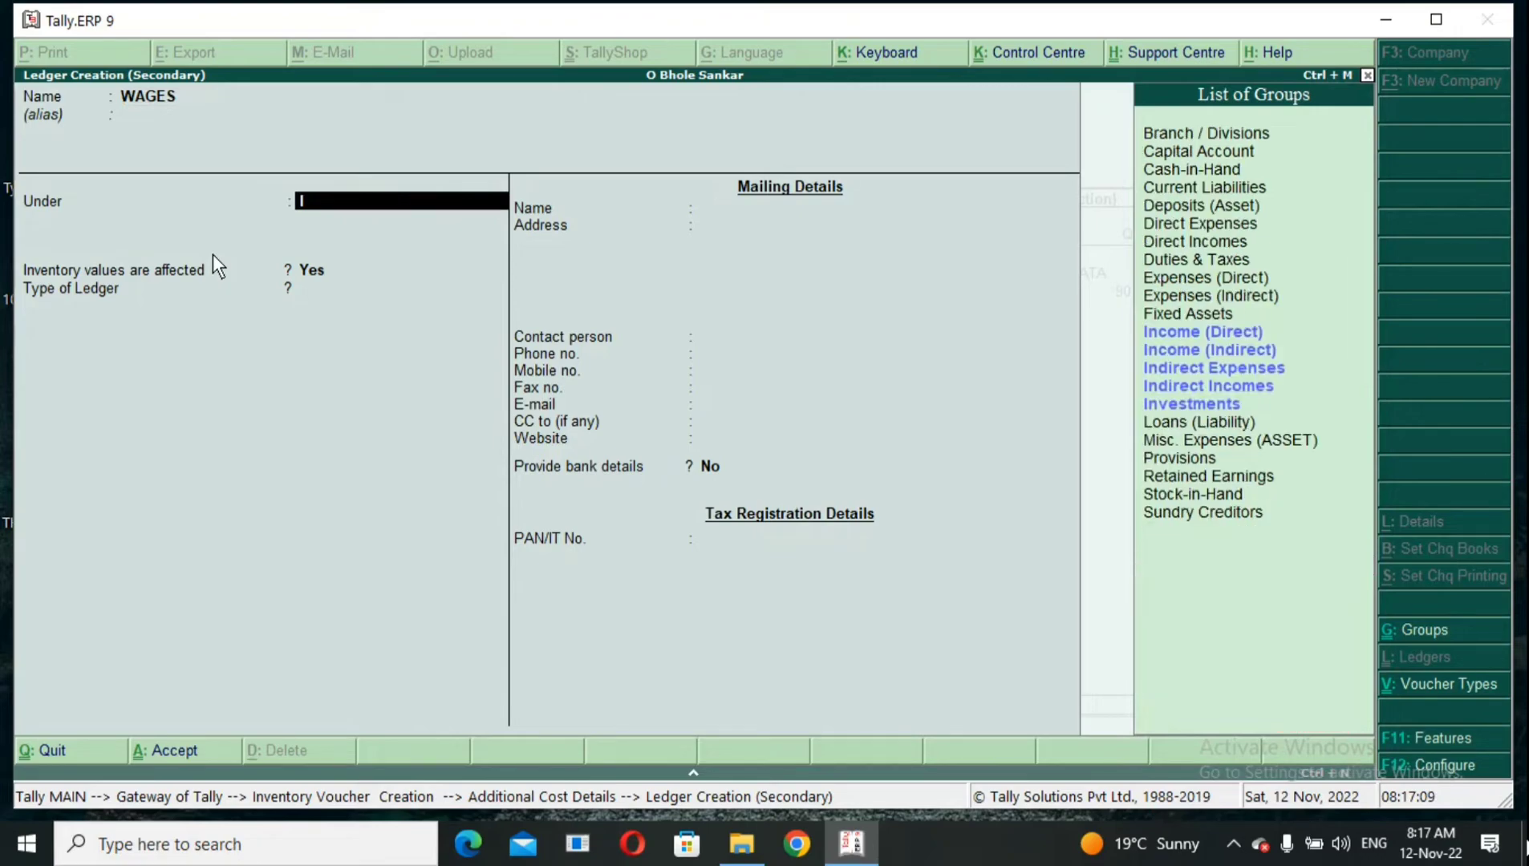
key("Down")
key("Down")
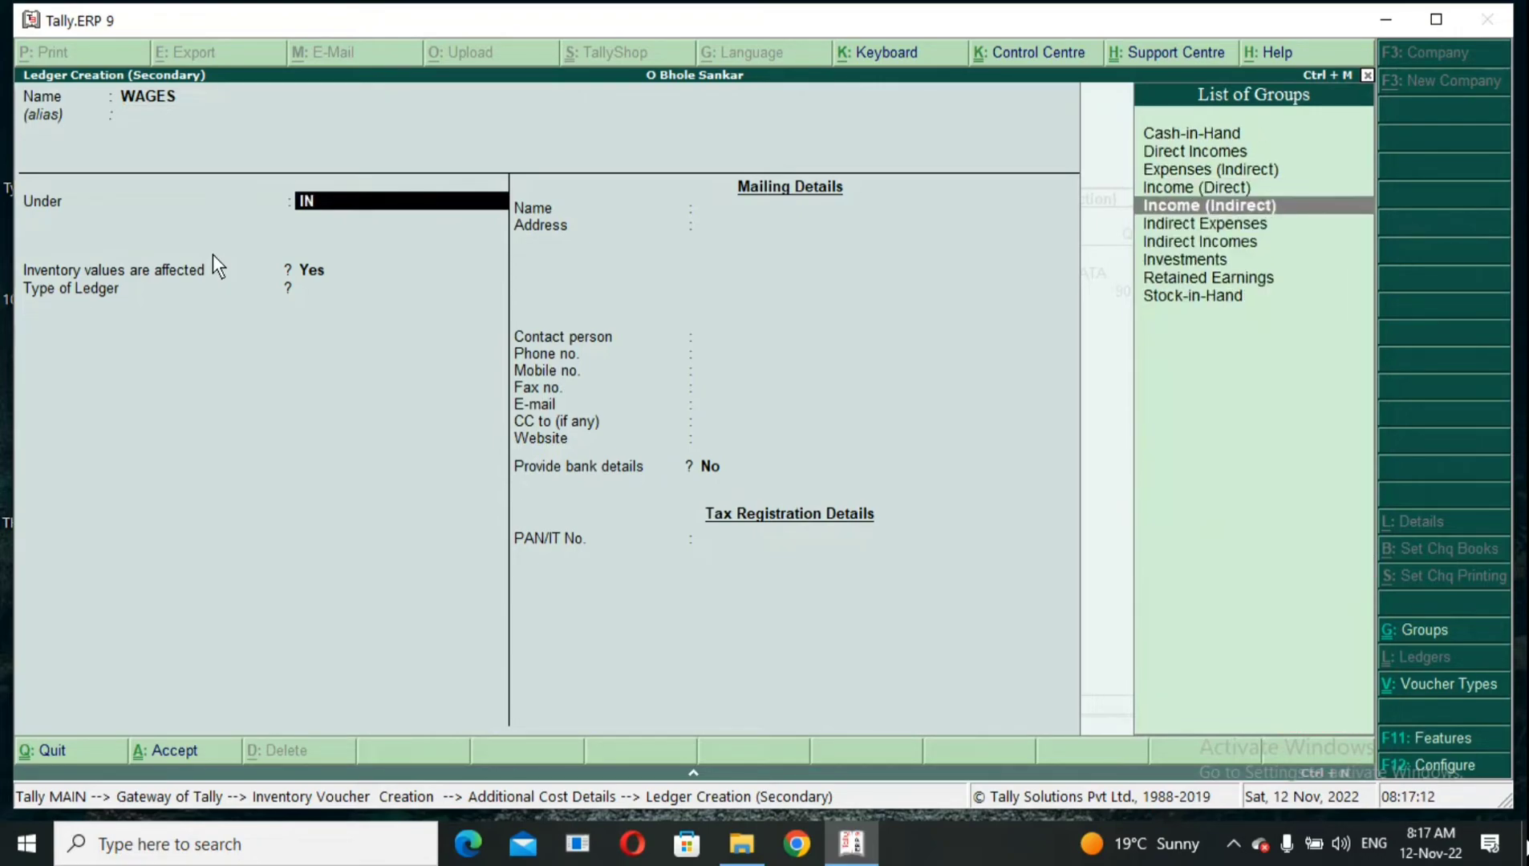
key("Return")
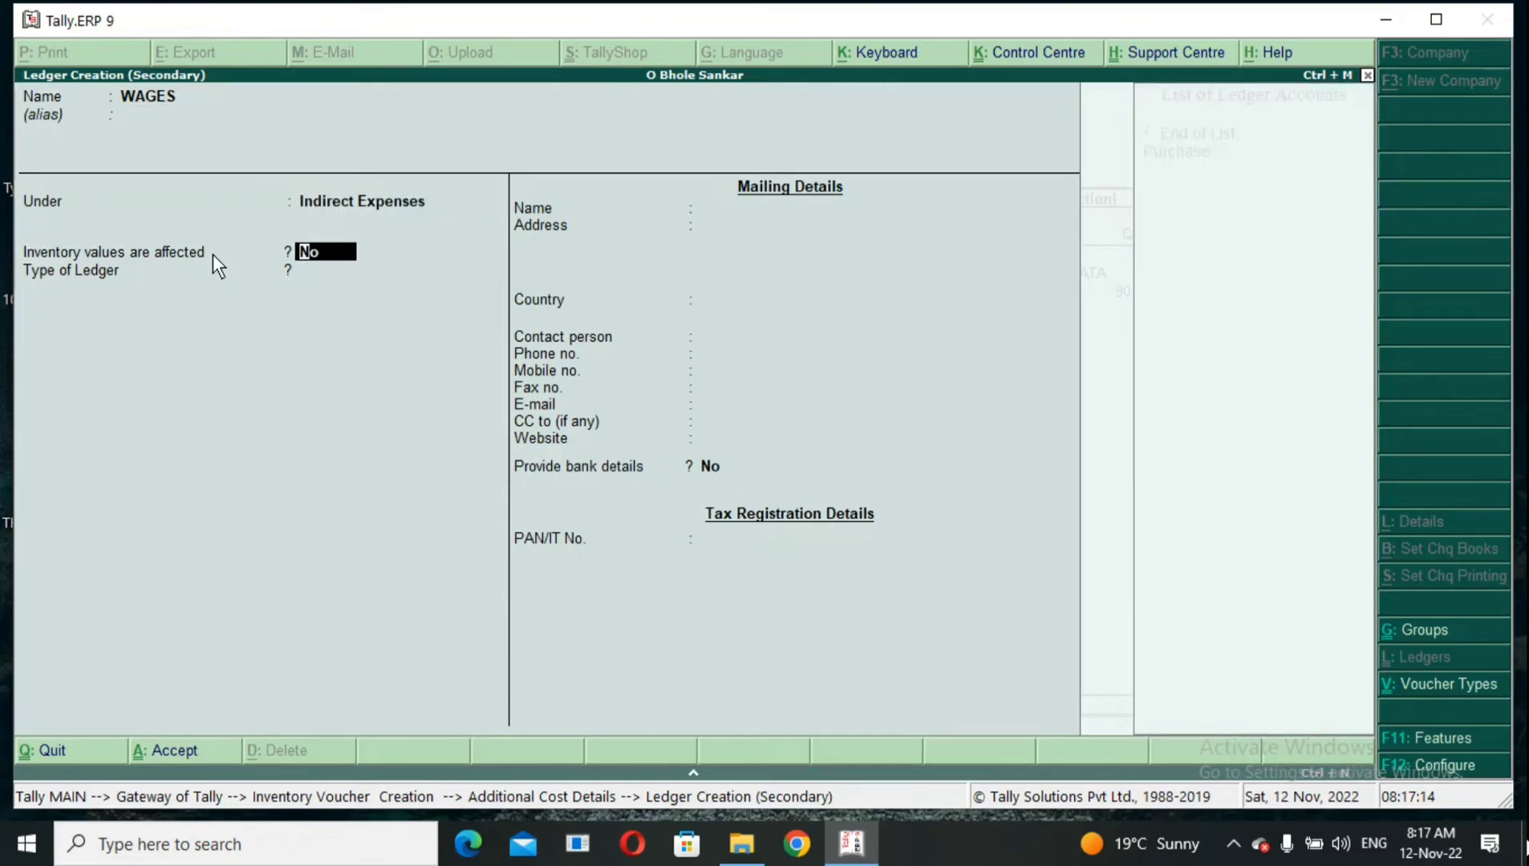
key("ctrl+a")
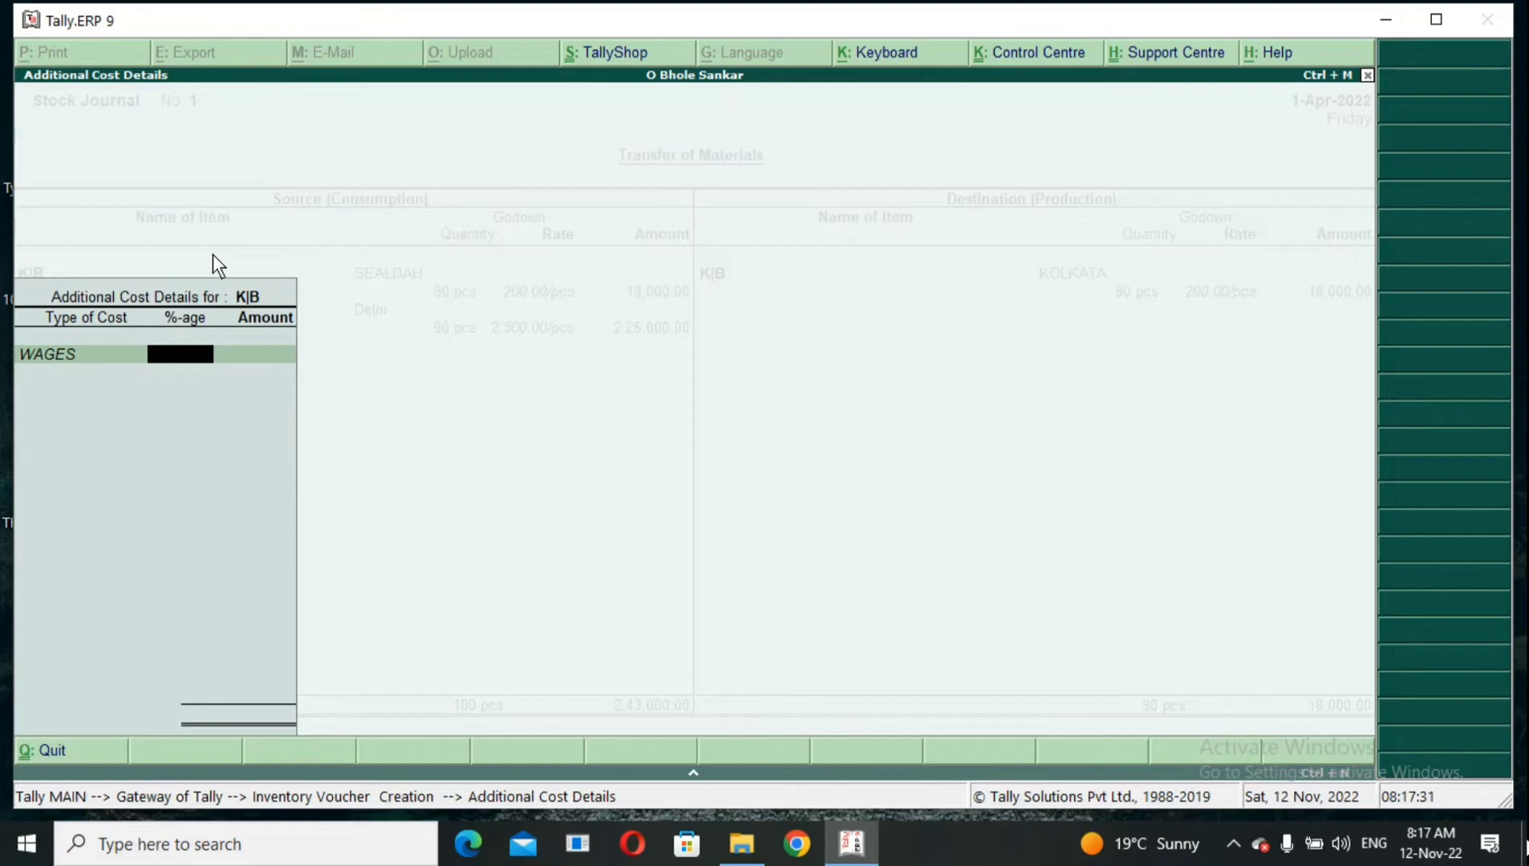
- Set the WAGES cost for K|B to 1 % and finish its additional cost details
type("1")
key("Return")
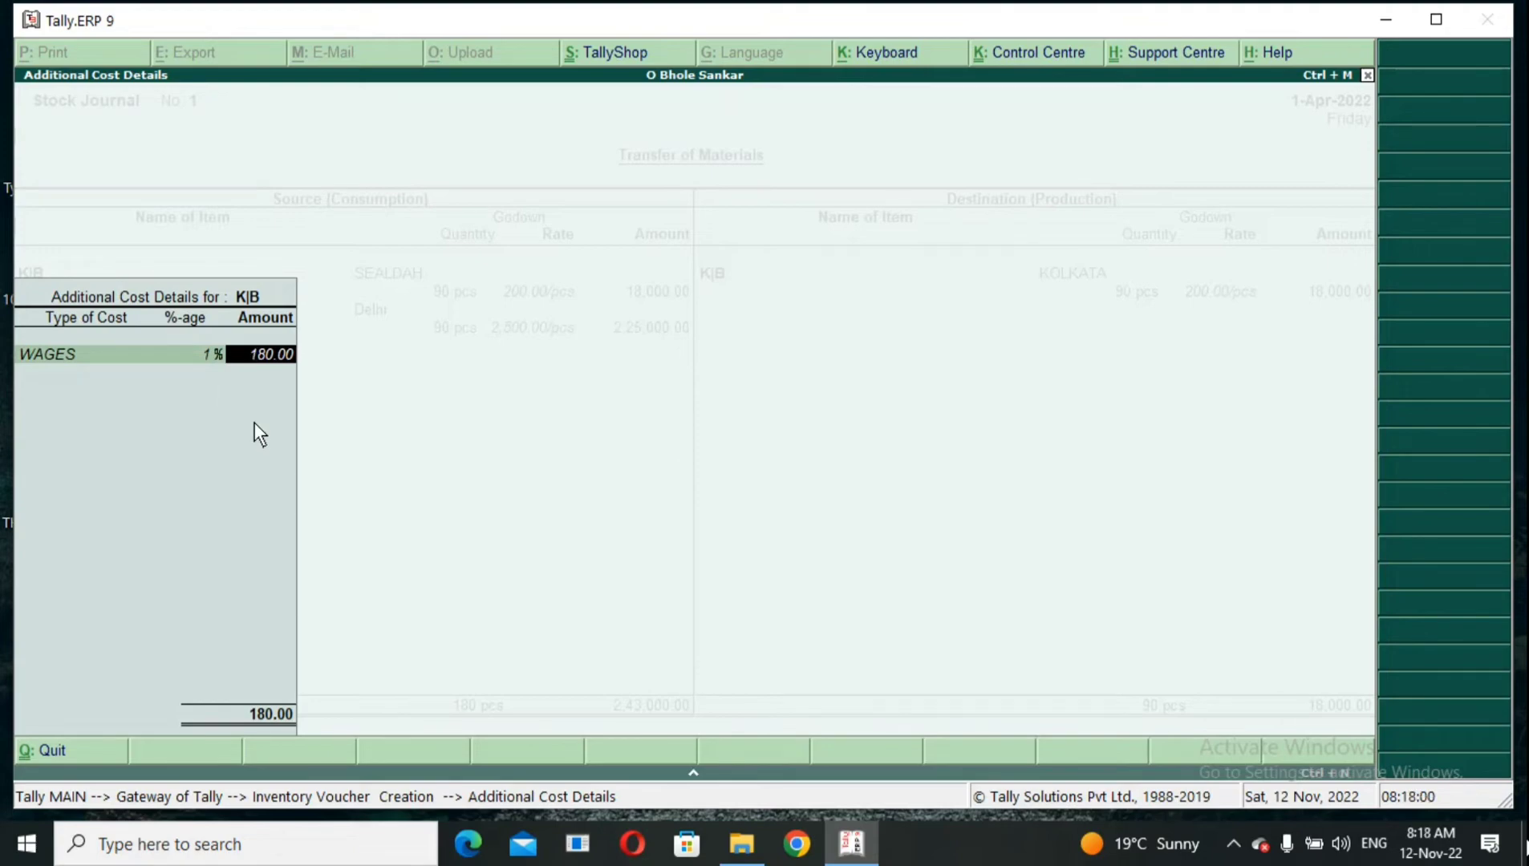
key("Return")
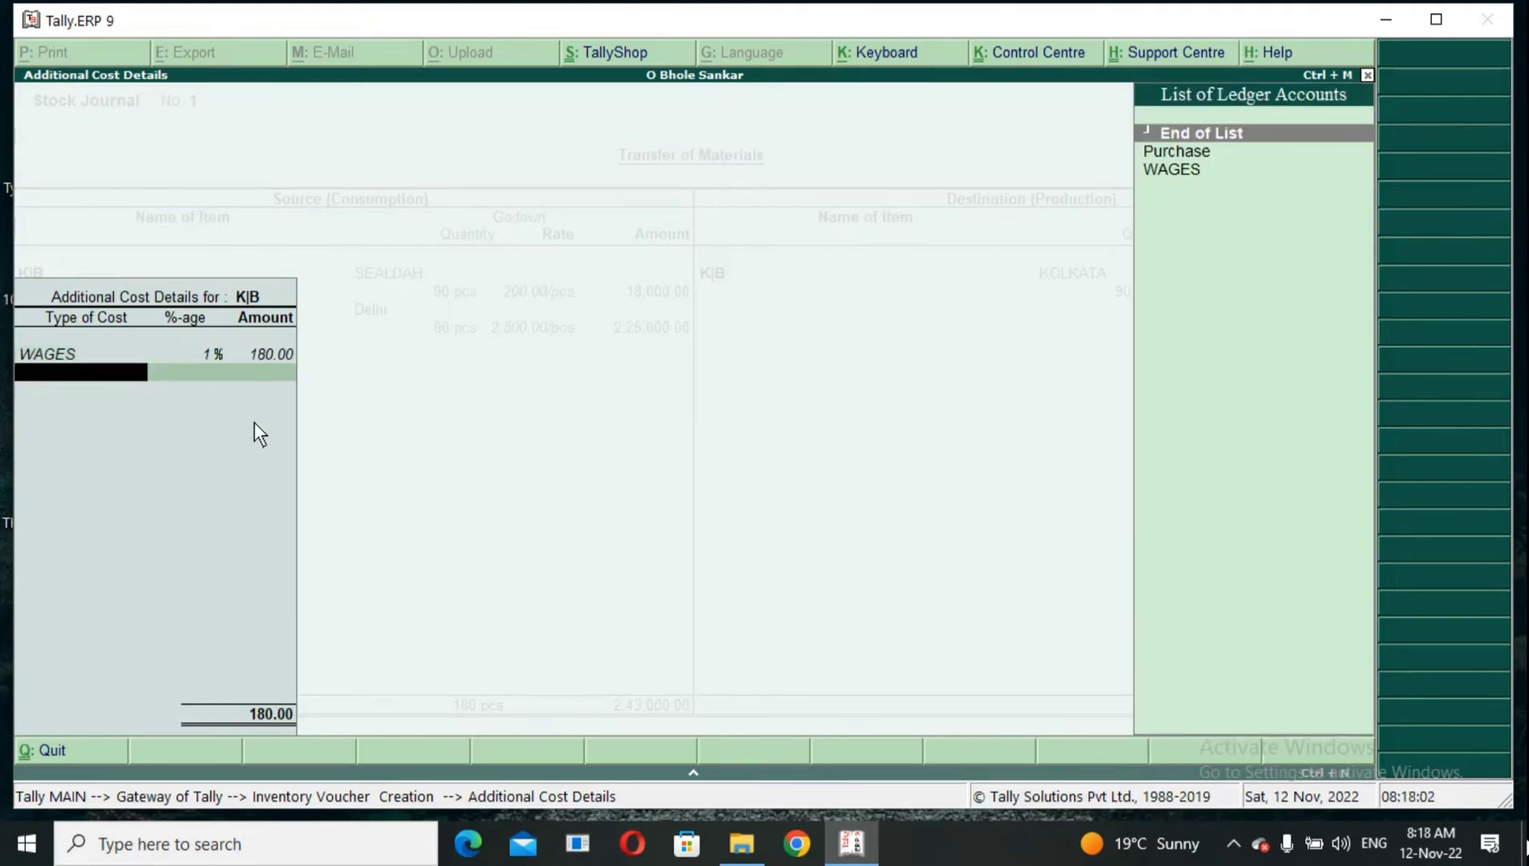
key("Return")
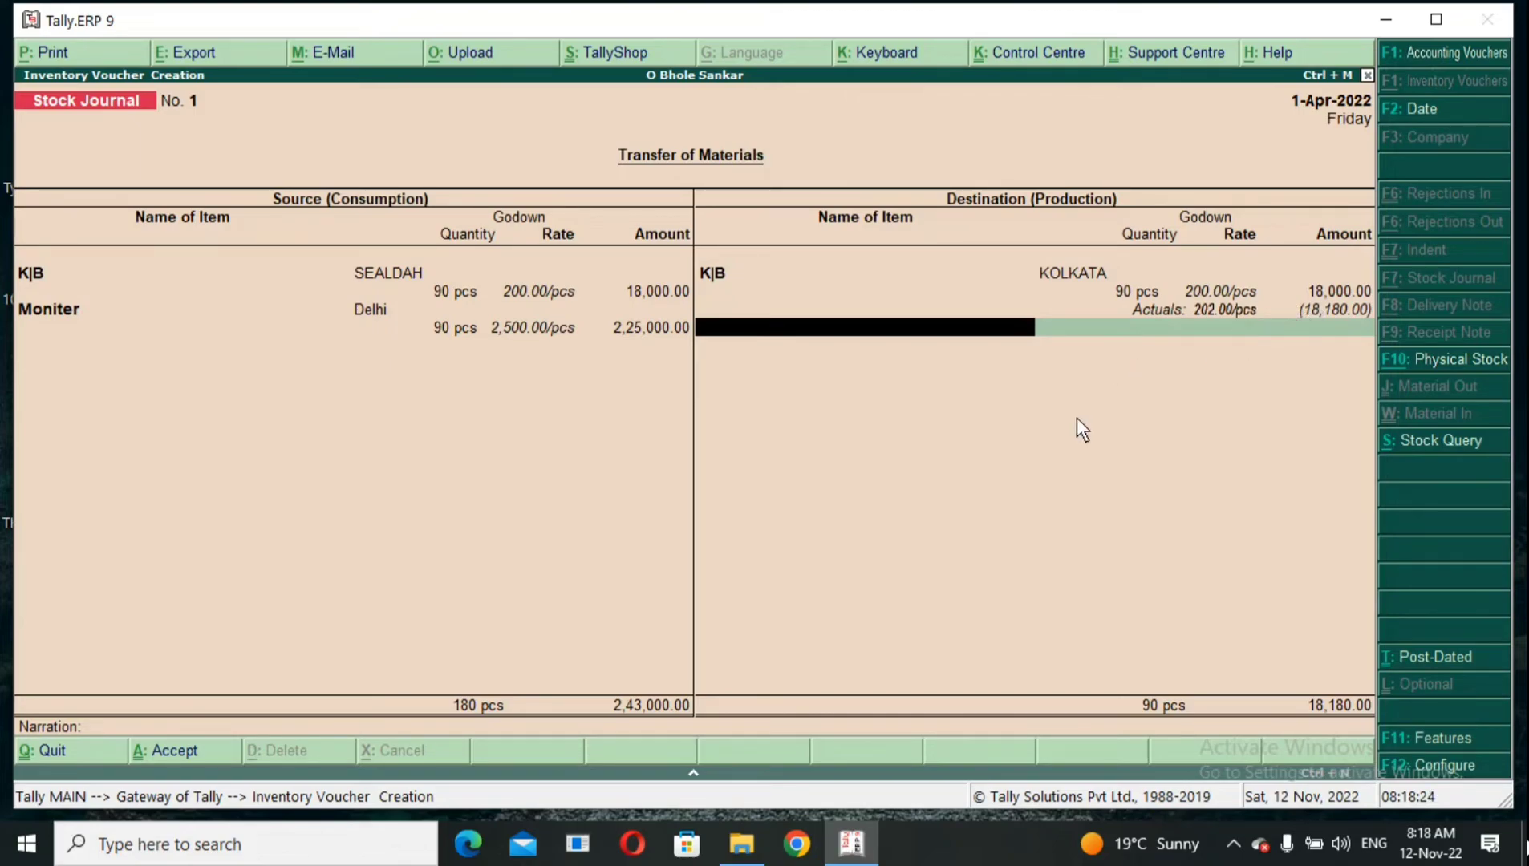
- Add Moniter as the second destination item and assign it to the KOLKATA godown
key("space")
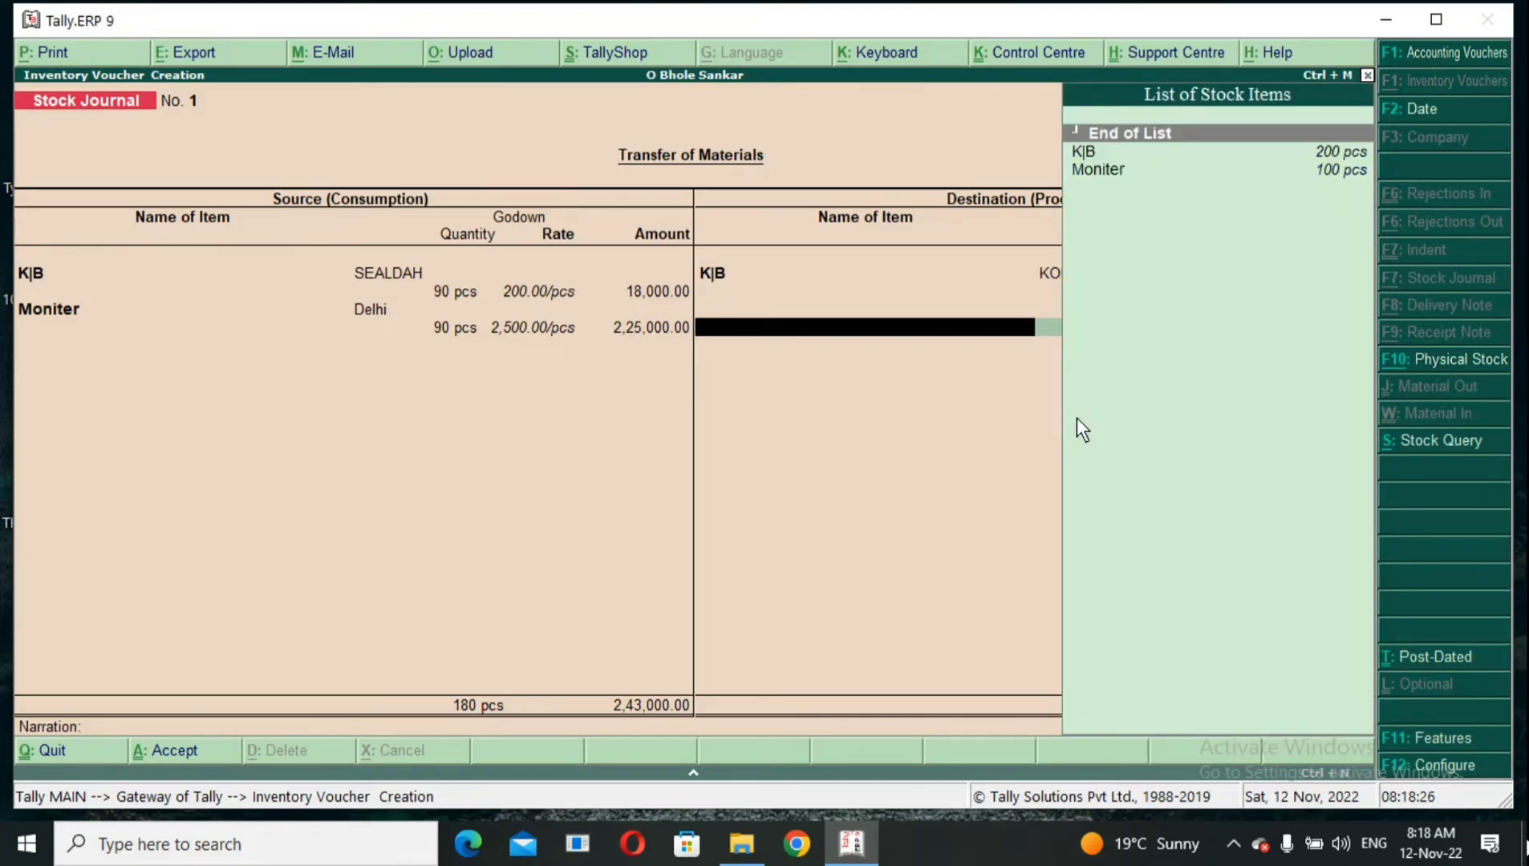
key("Down")
key("Down")
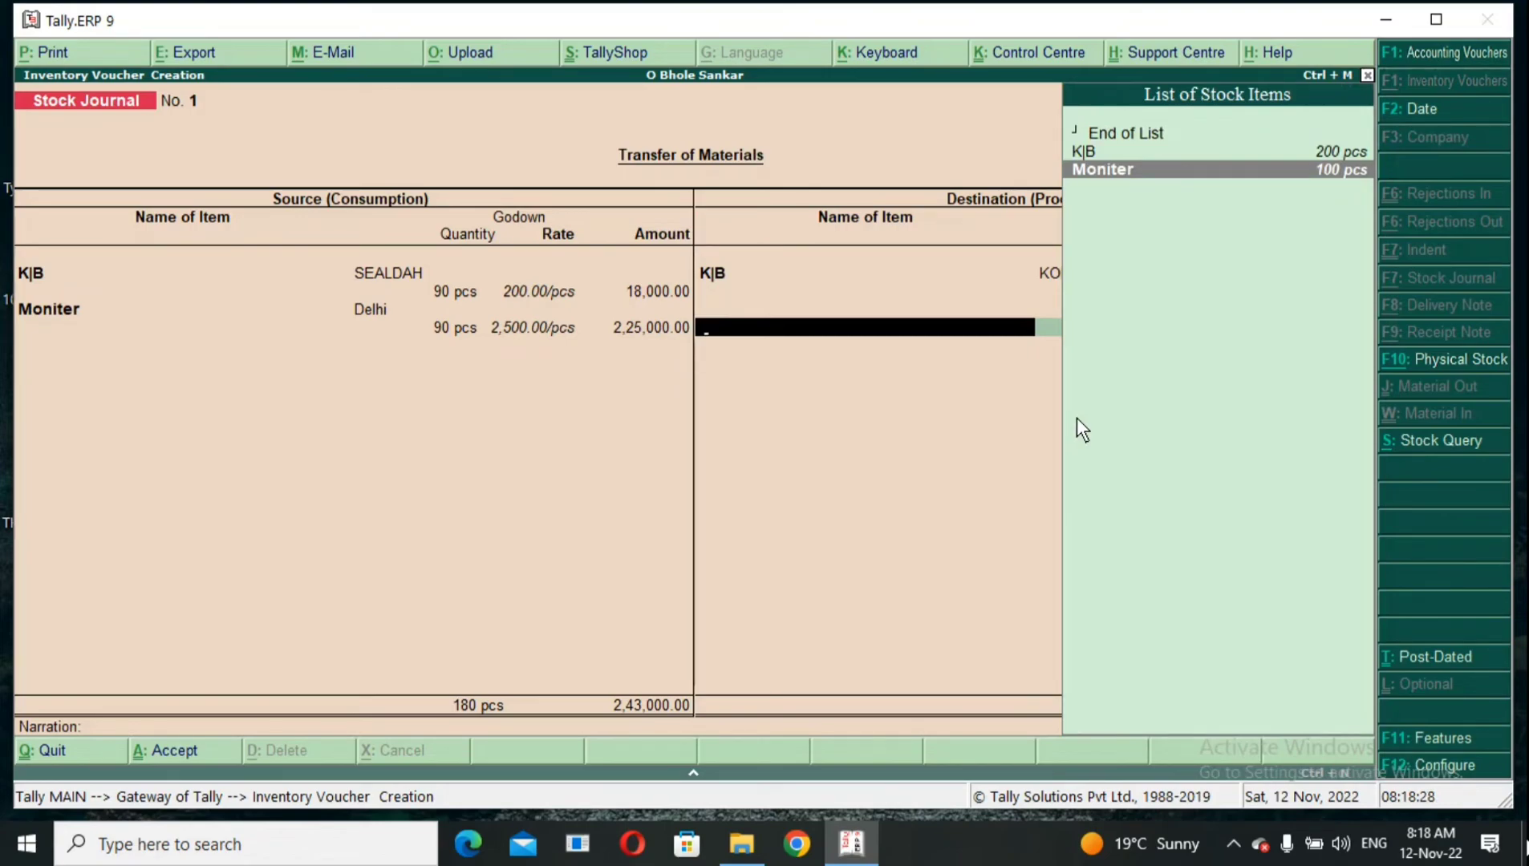
key("Return")
key("space")
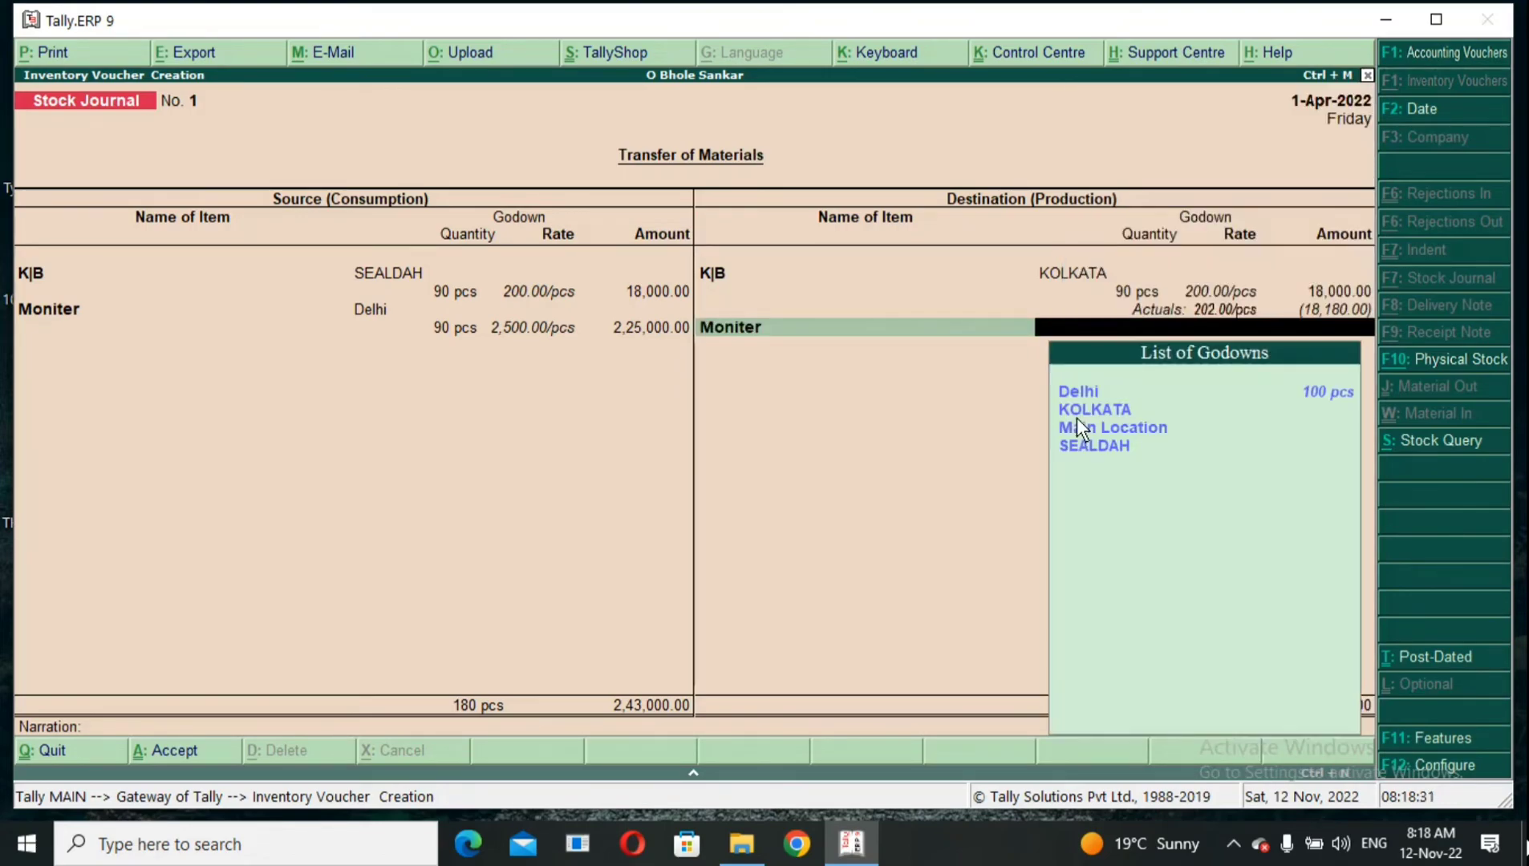
key("Down")
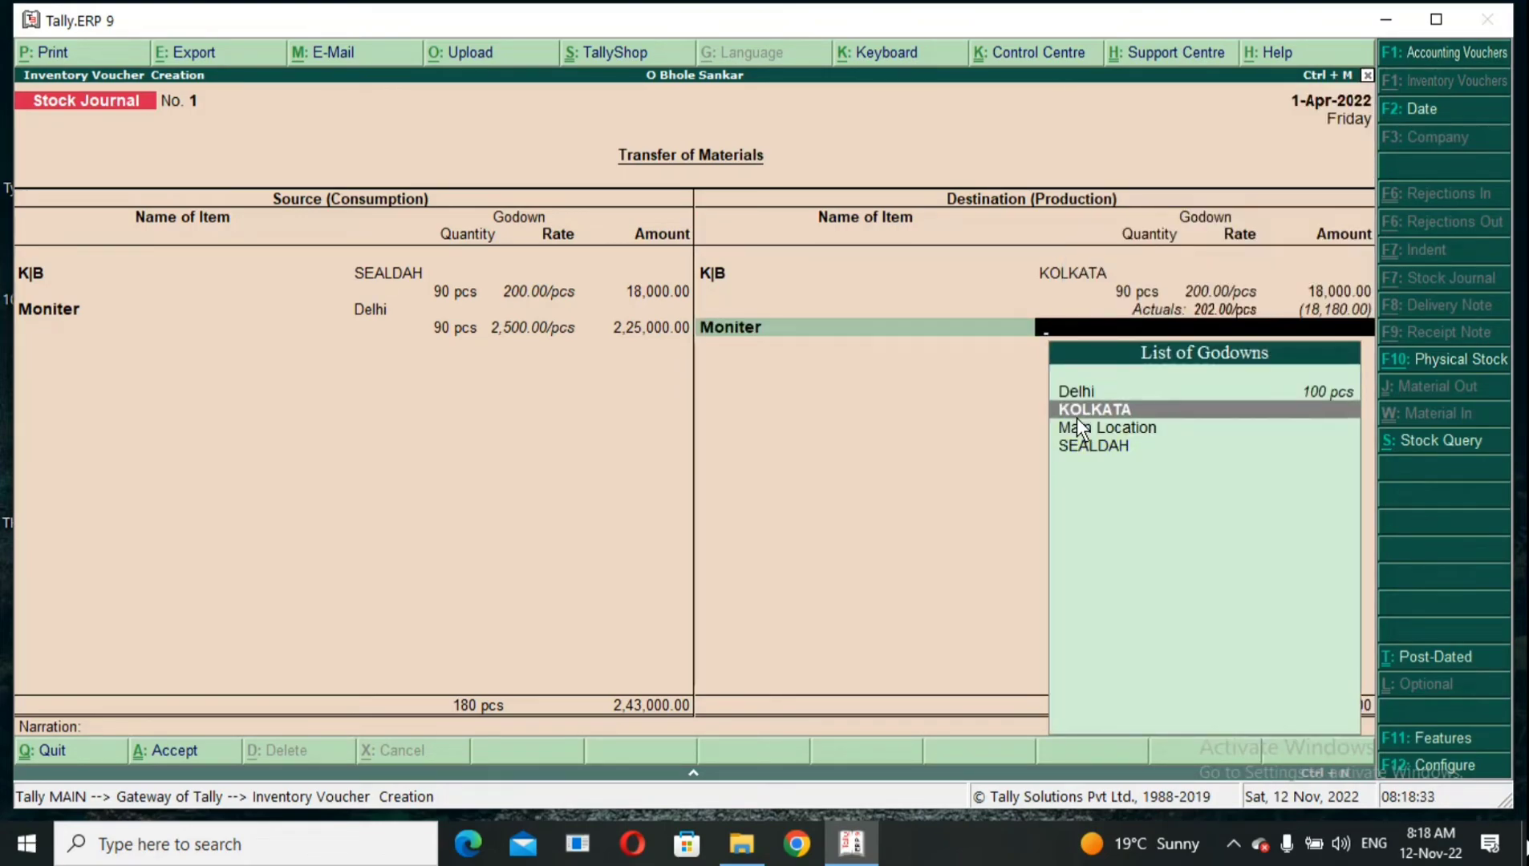
key("Return")
- Set the destination quantity of Moniter to 90 pcs at 2,500.00 per pcs and proceed to its additional cost details
type("90")
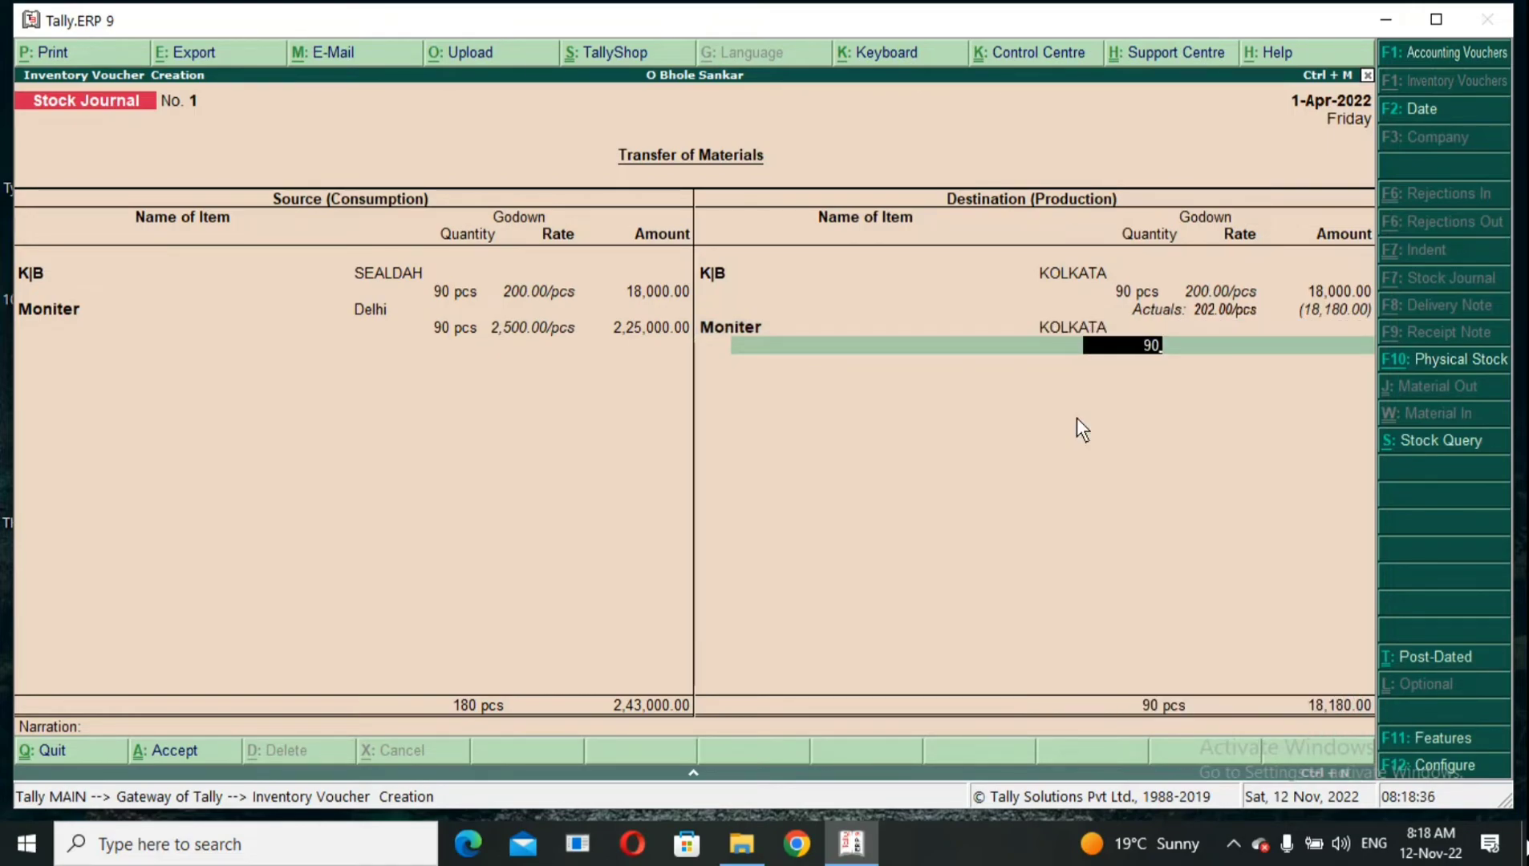
key("Return")
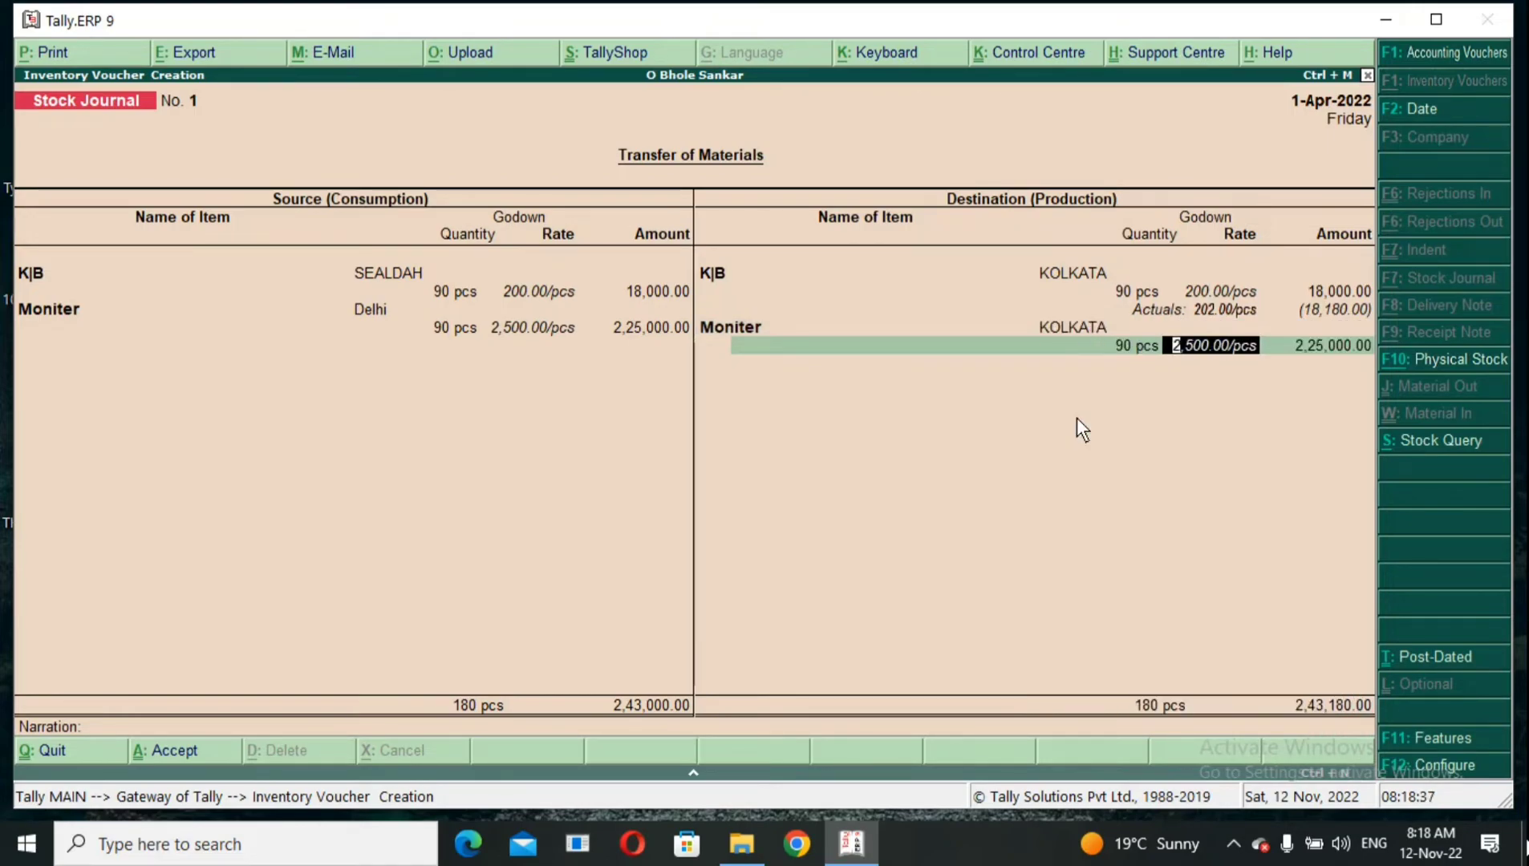
key("Return")
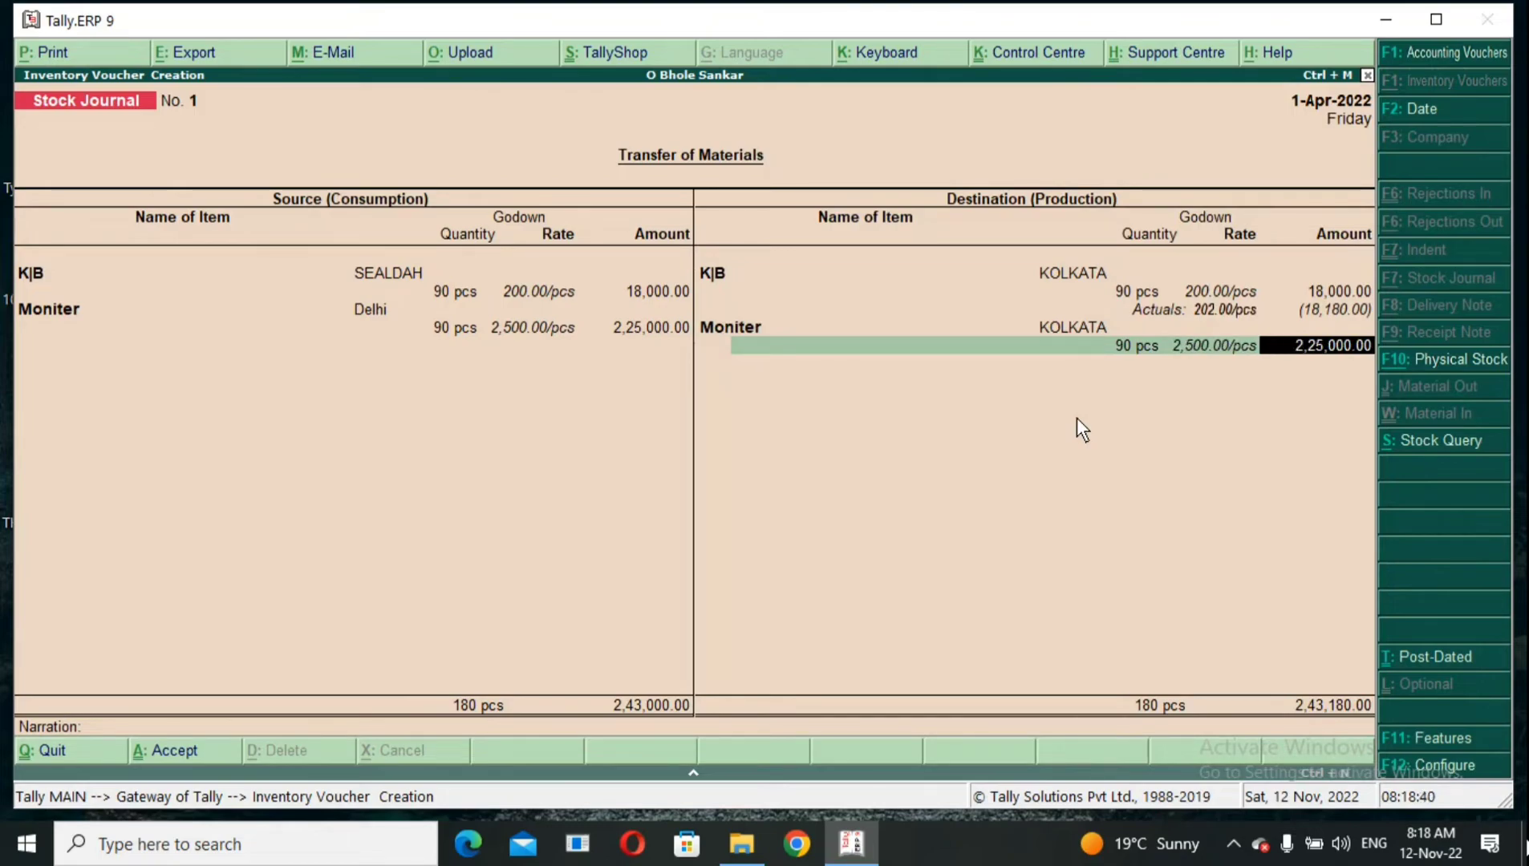
key("Return")
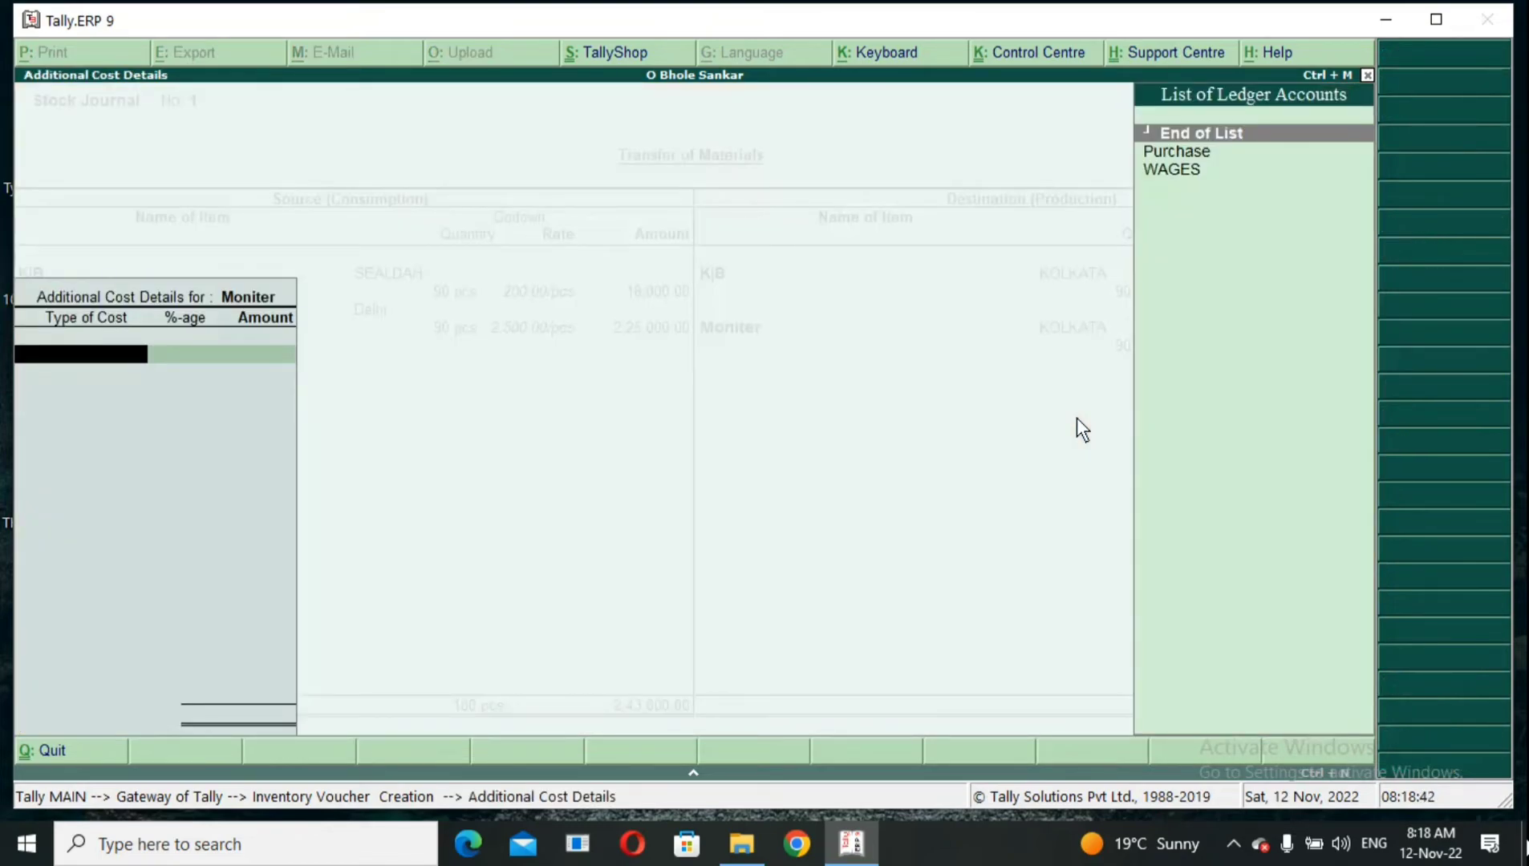
- Apply WAGES at 1 % as the additional cost for Moniter and finish its cost details
key("Down")
key("Down")
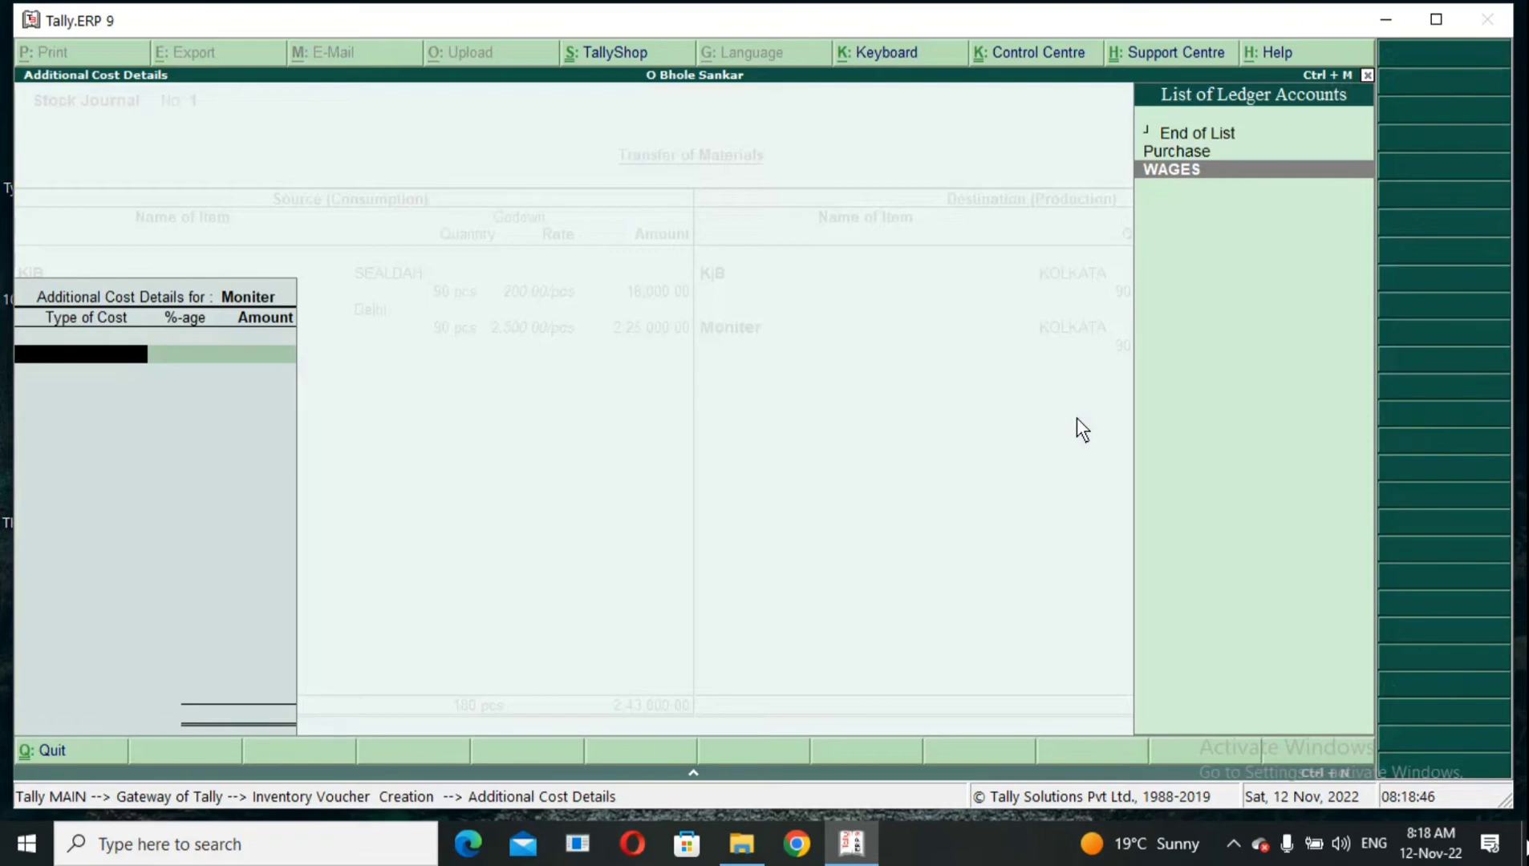
key("Return")
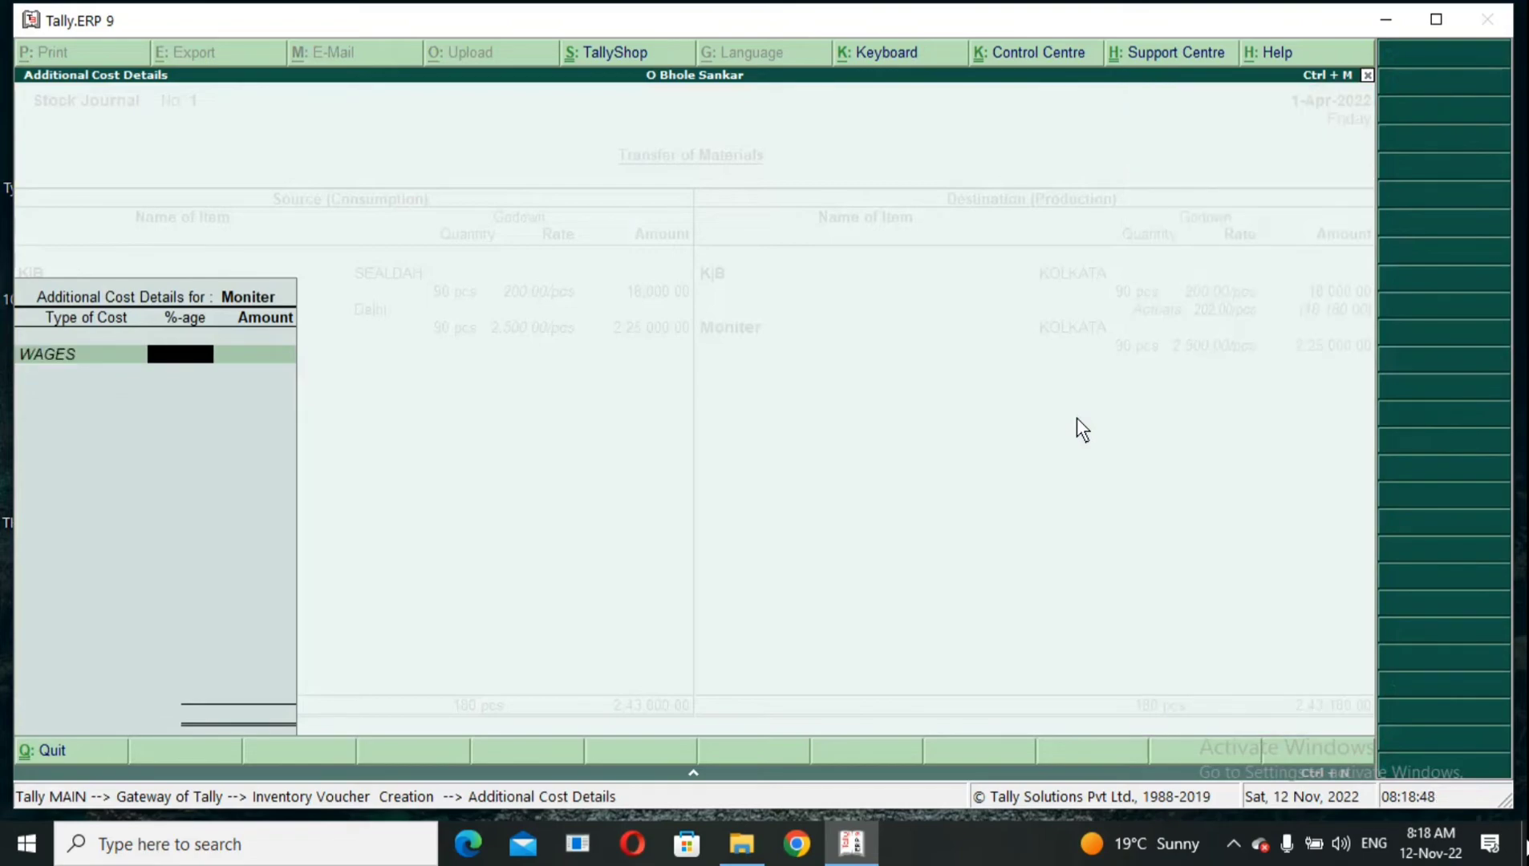
type("1")
key("Return")
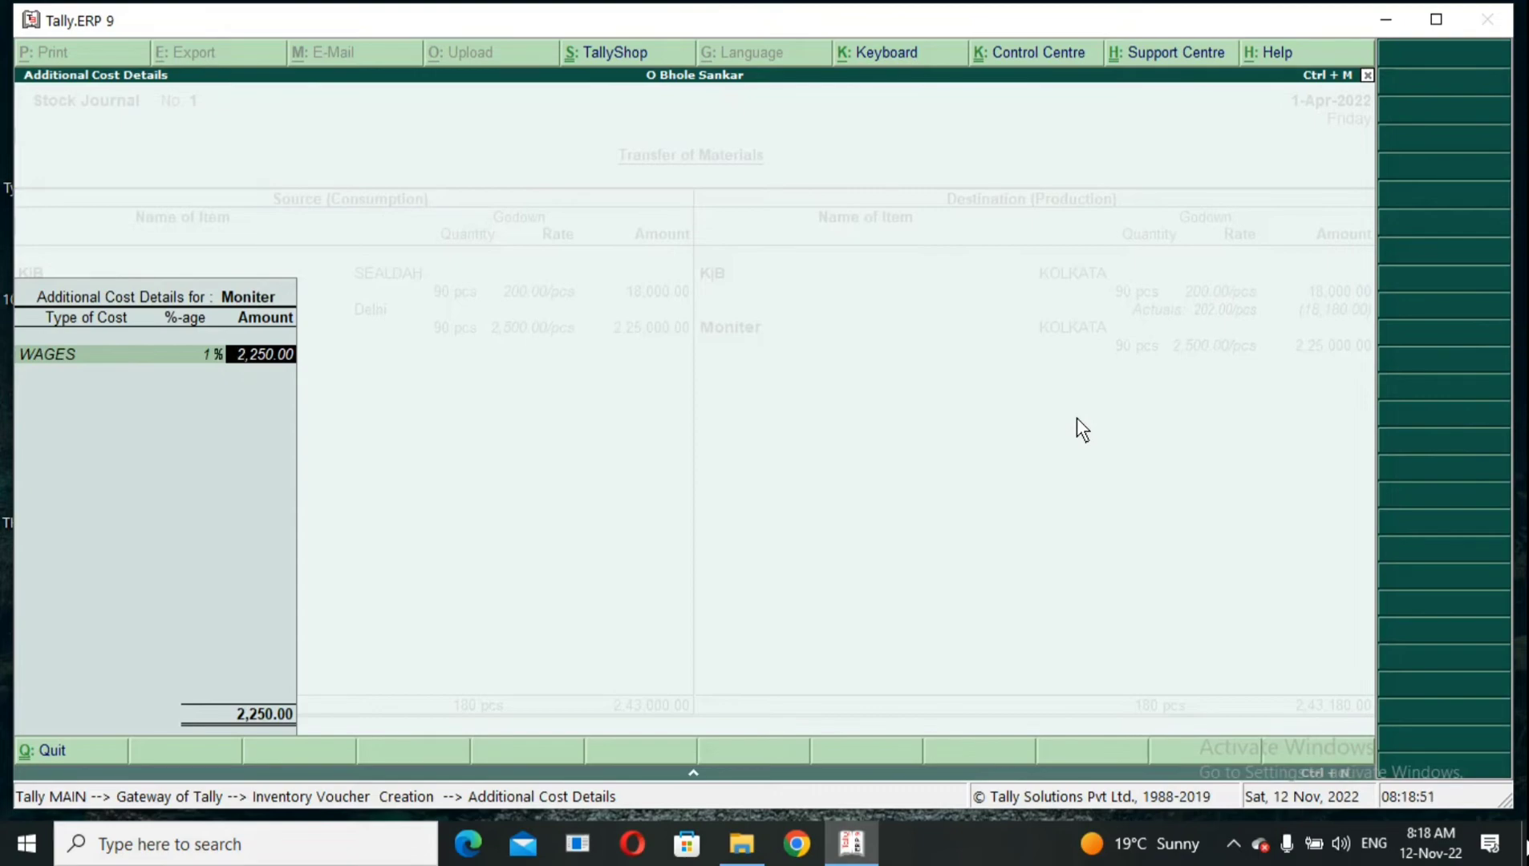
key("Return")
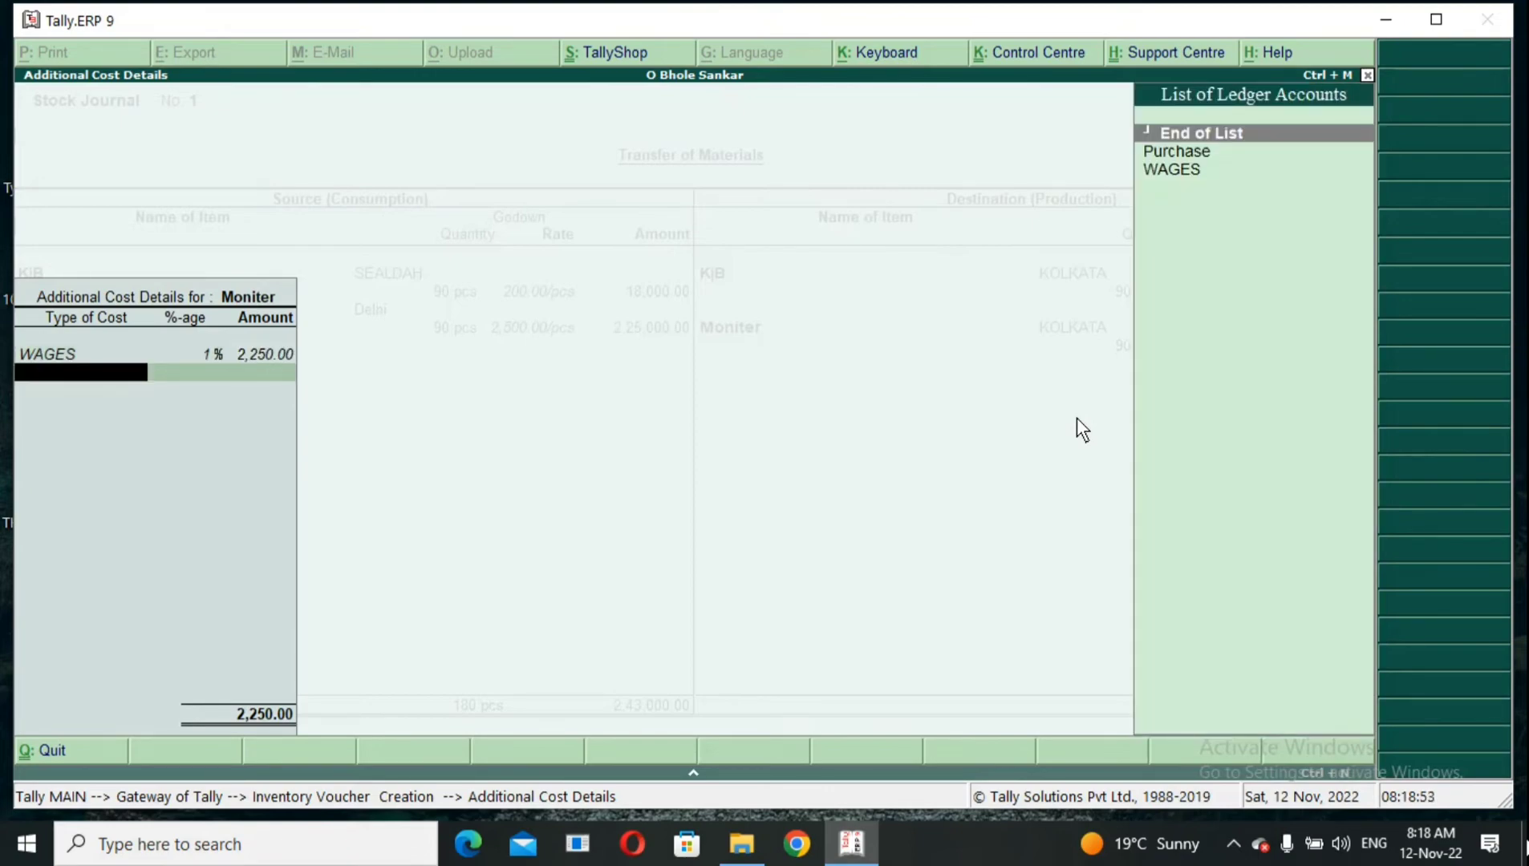
key("Return")
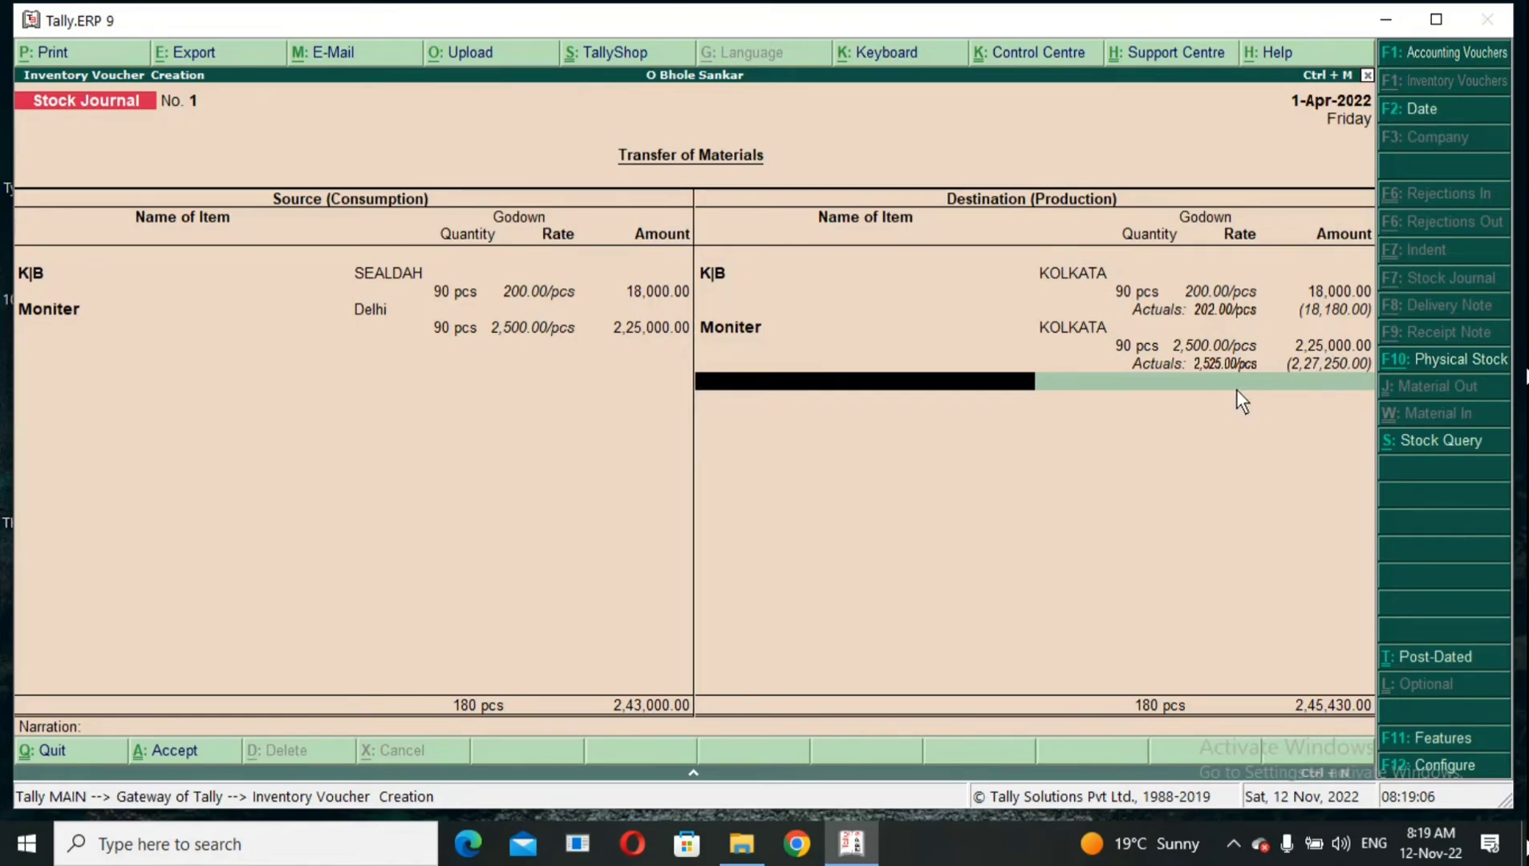
- End the destination item list, save the Stock Journal without a narration and return to the Gateway of Tally
key("Return")
key("Return")
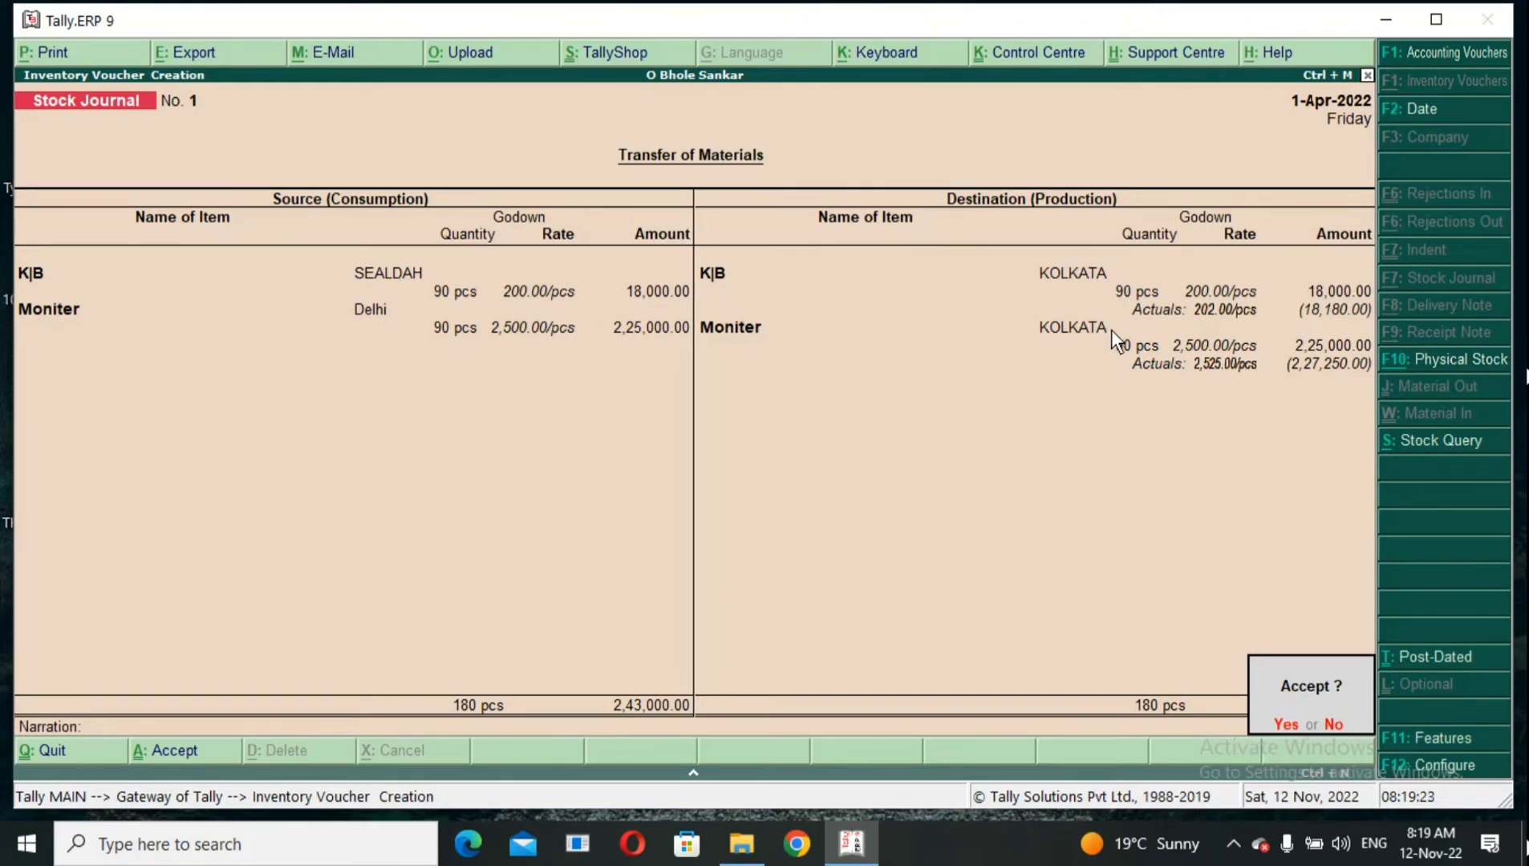
key("Return")
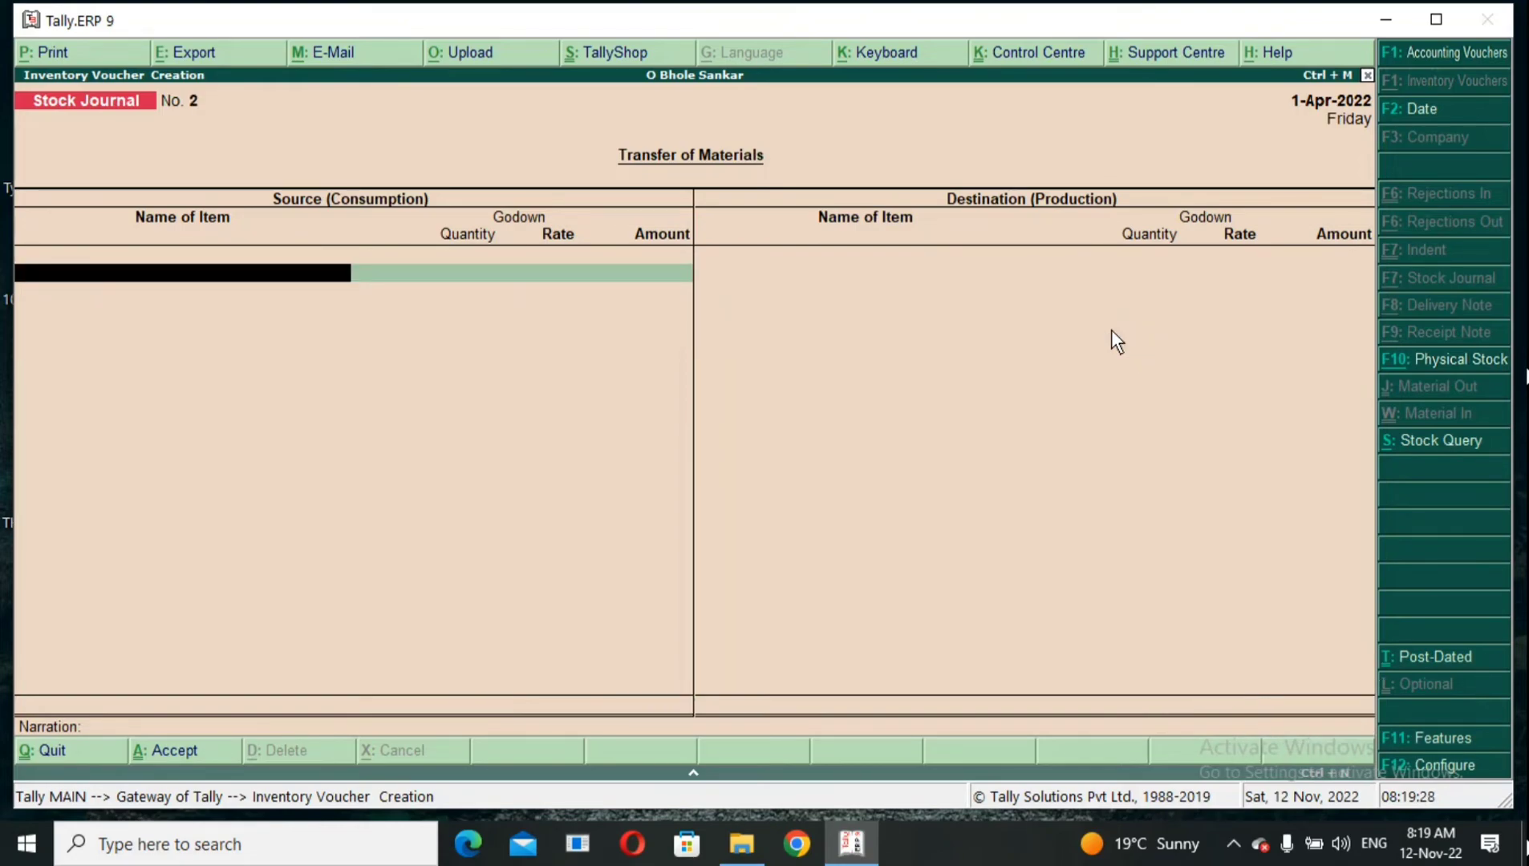
key("Escape")
key("Return")
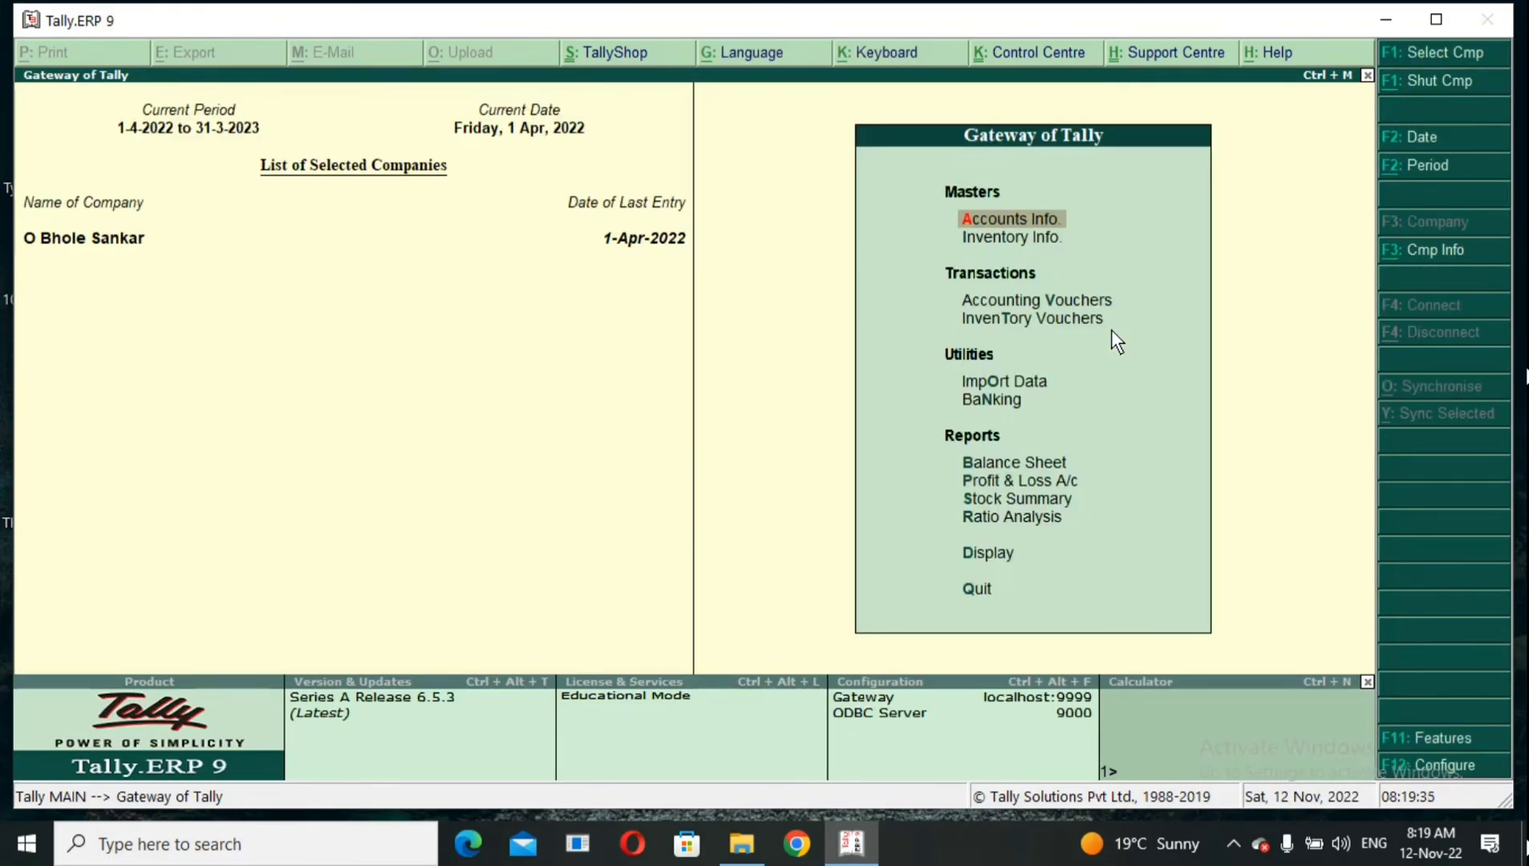
- Open the Display reports from the Gateway of Tally
key("Down")
key("Down")
key("Down")
key("Down")
key("Down")
key("Down")
key("Down")
key("Down")
key("Down")
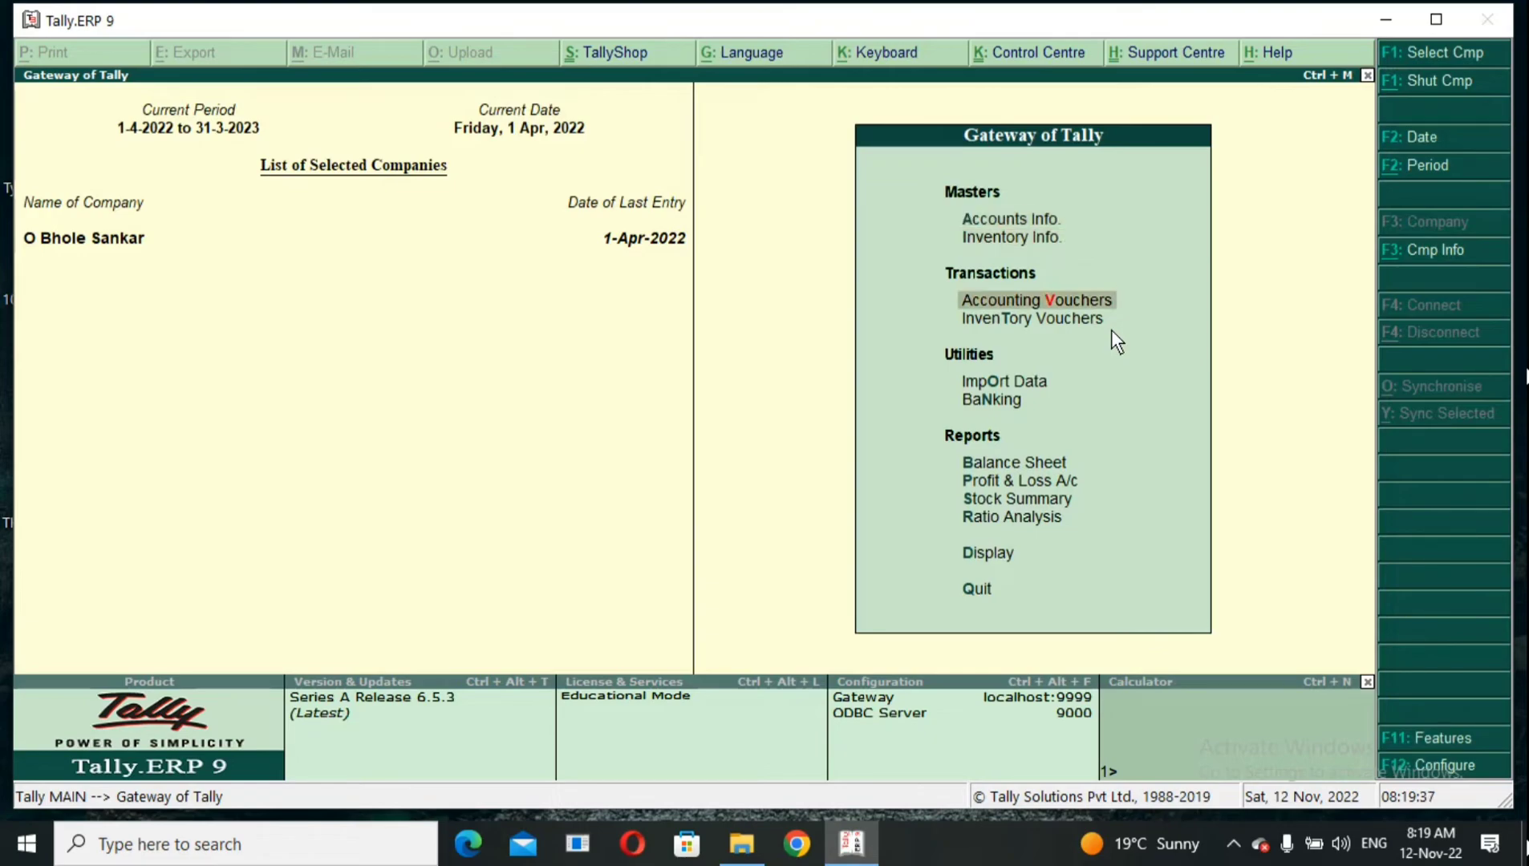
key("Down")
key("Return")
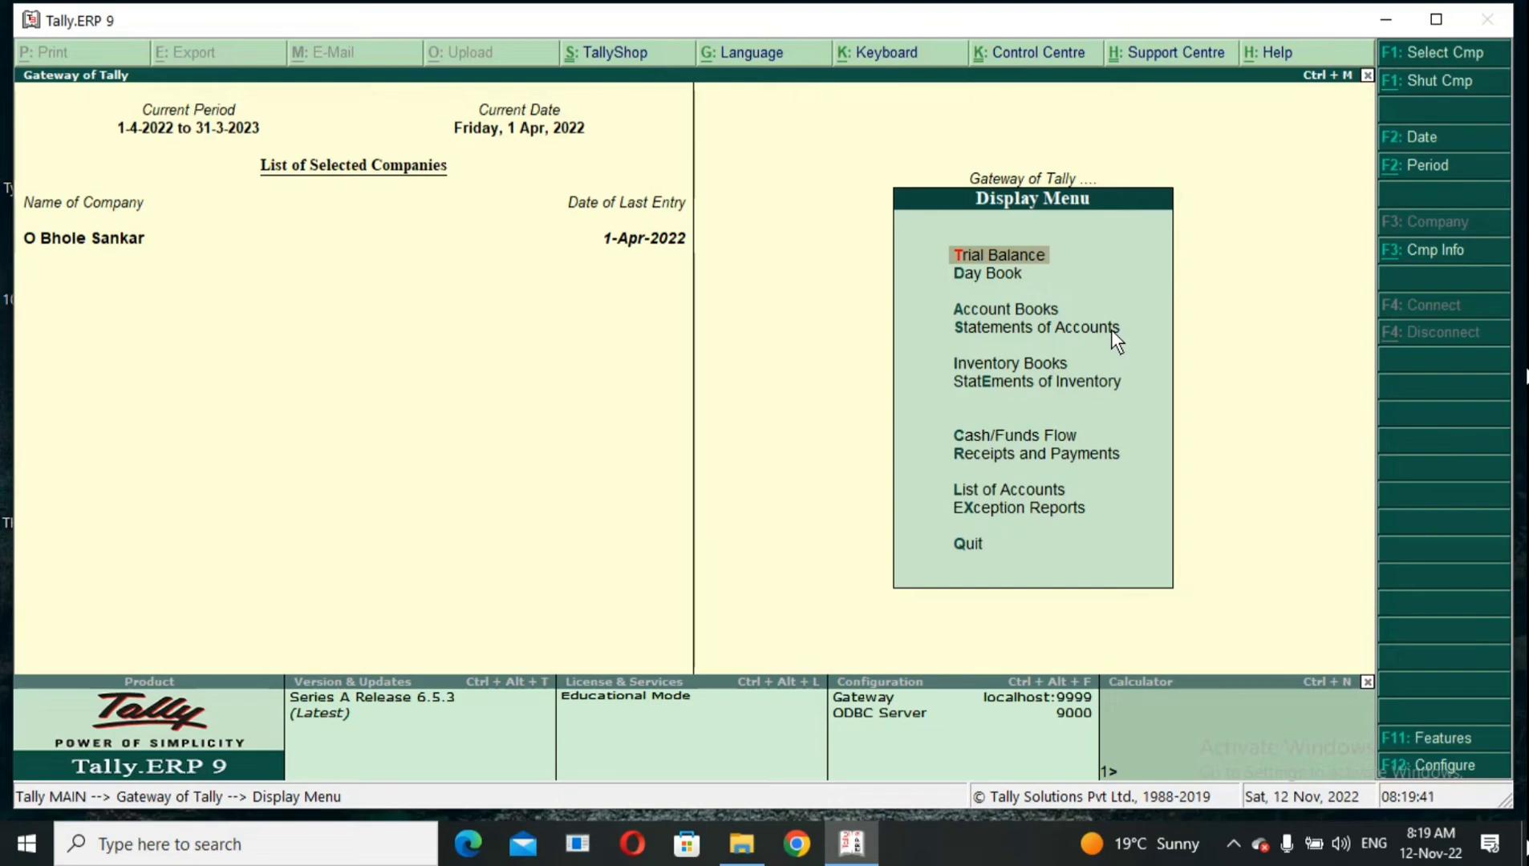
- Open the Godowns report among the Statements of Inventory
key("Down")
key("Down")
key("Down")
key("Down")
key("Down")
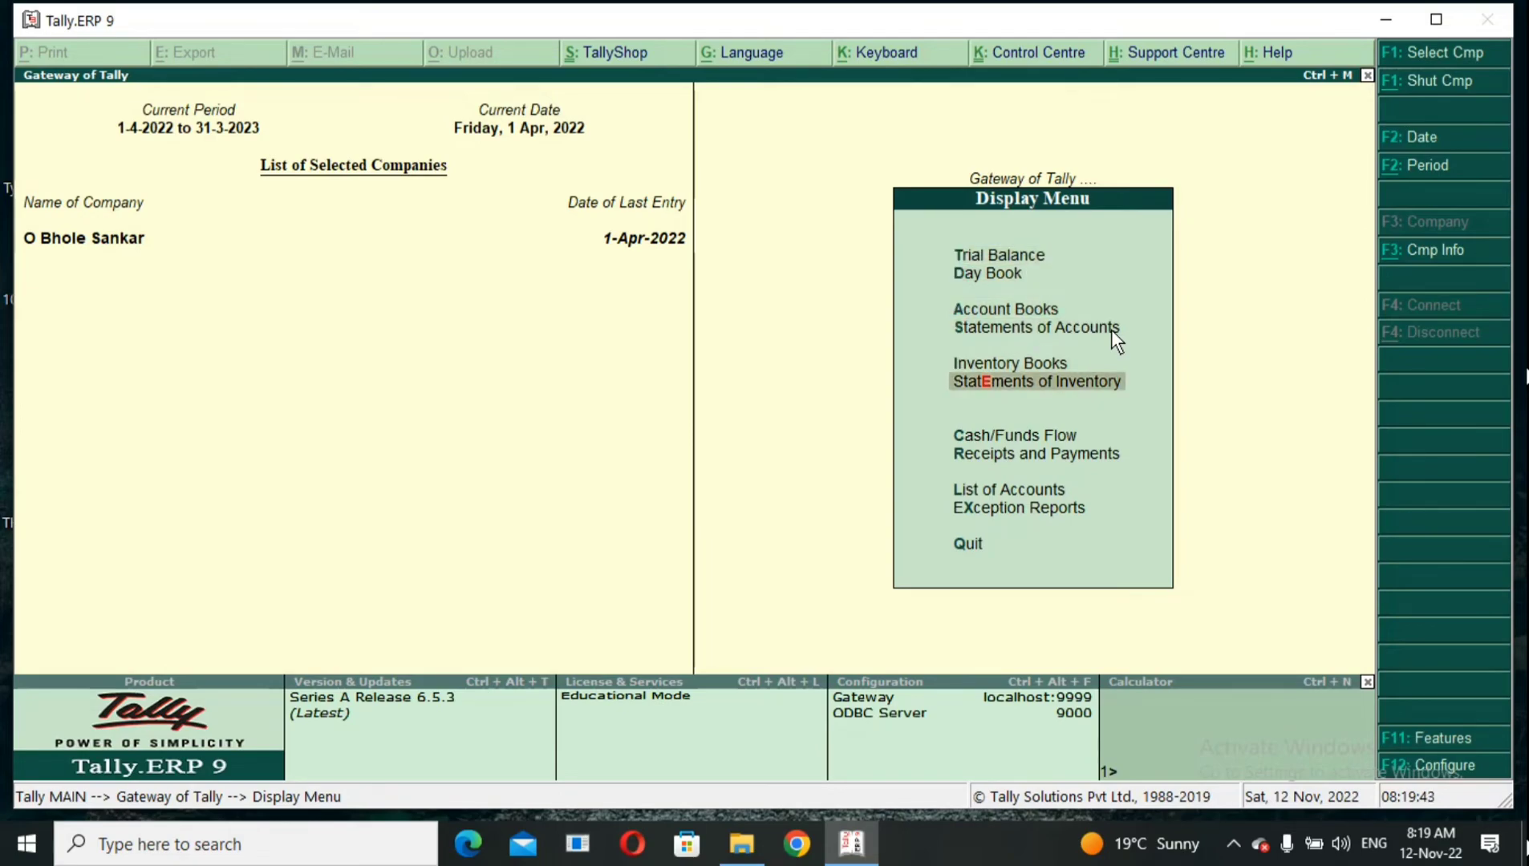
key("Return")
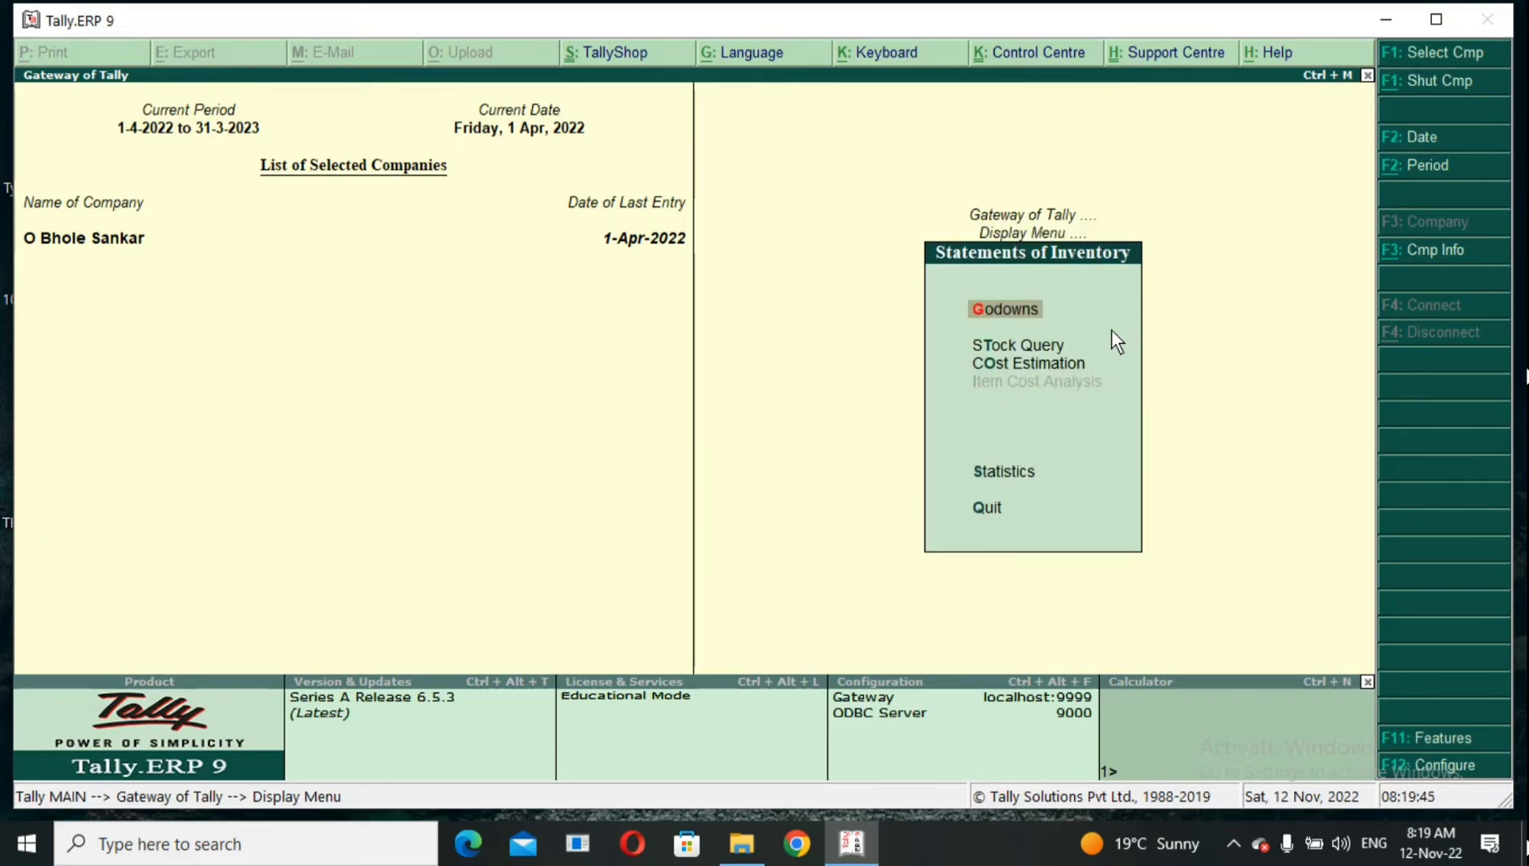
key("Return")
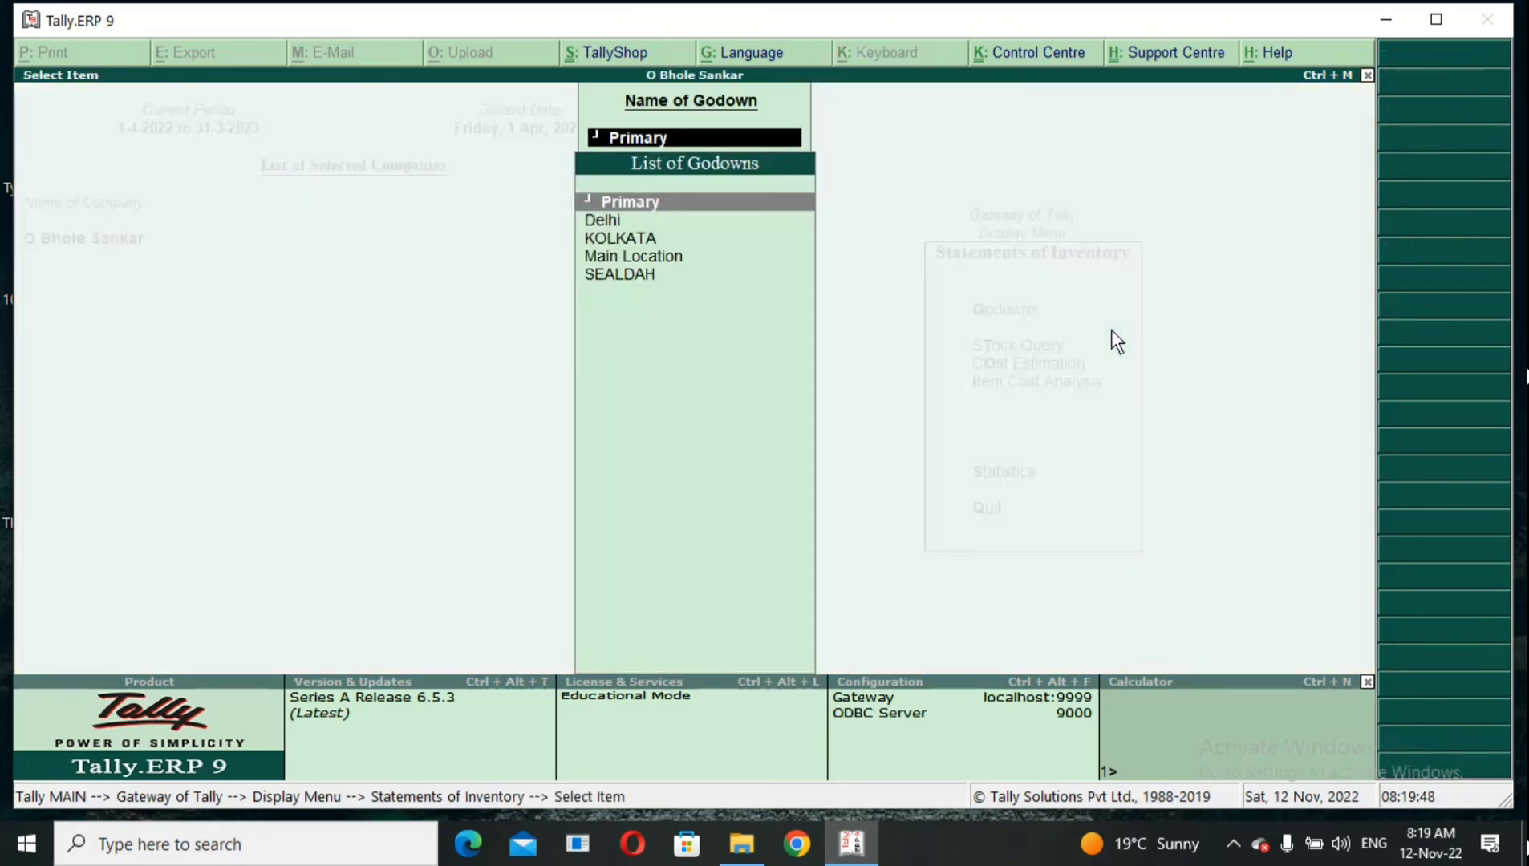
- View the SEALDAH godown summary, examine the monthly stock movement of K|B and return to the summary
key("Down")
key("Down")
key("Down")
key("Down")
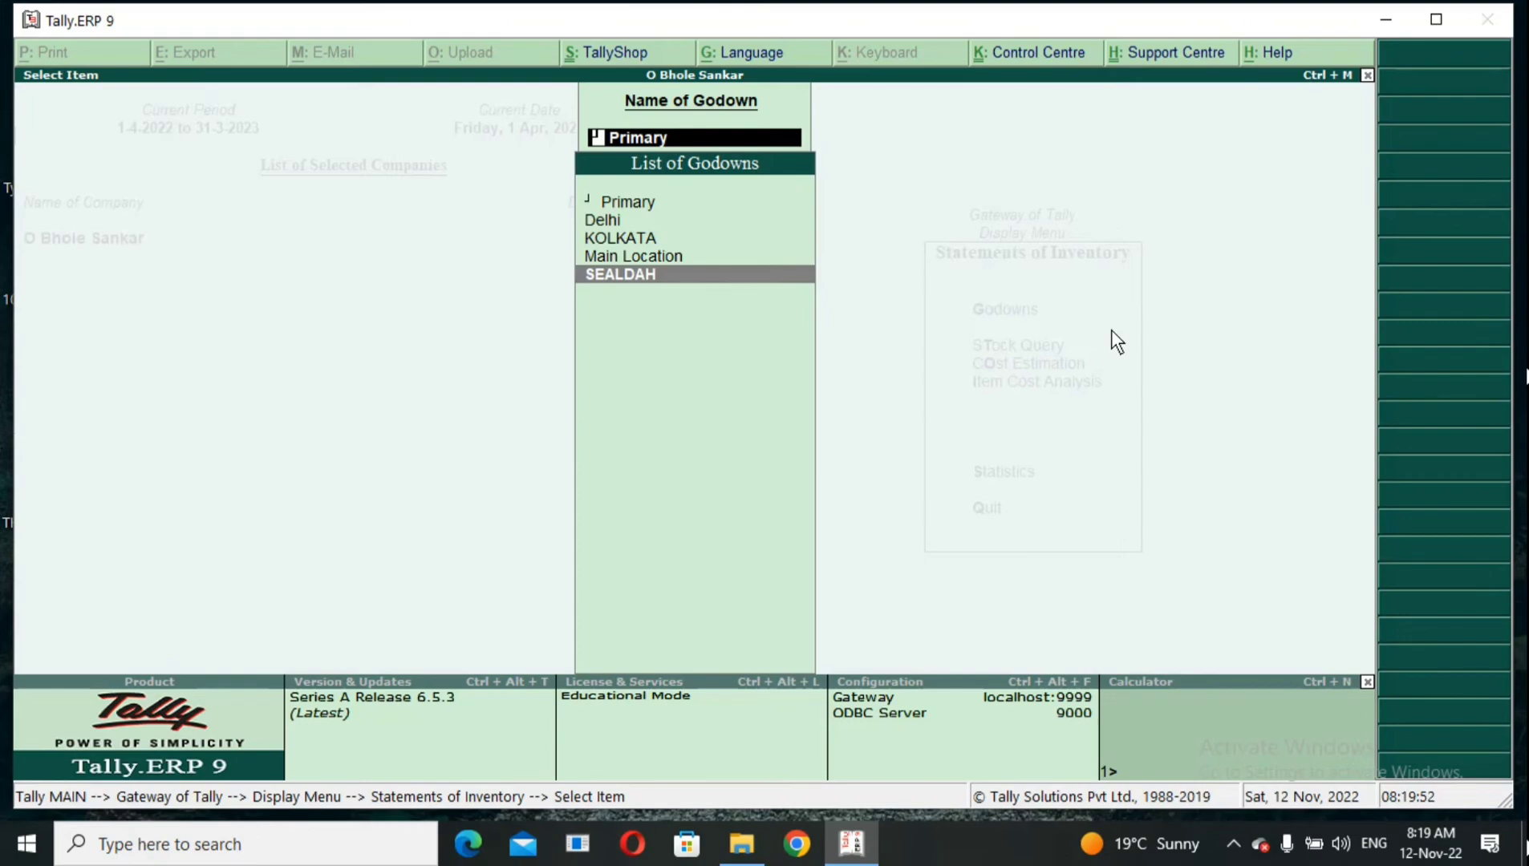
key("Return")
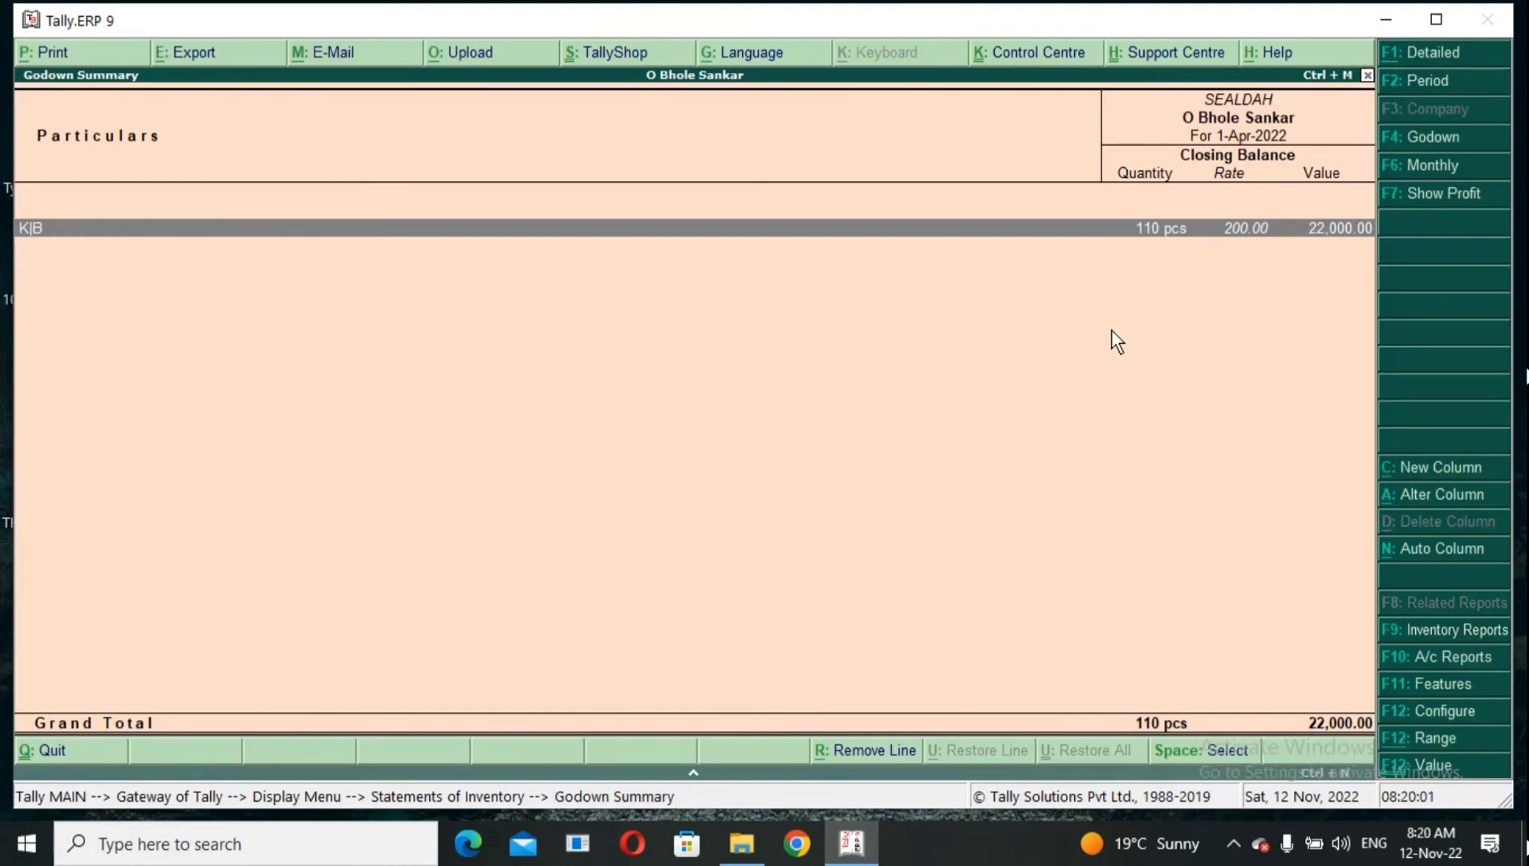
key("Return")
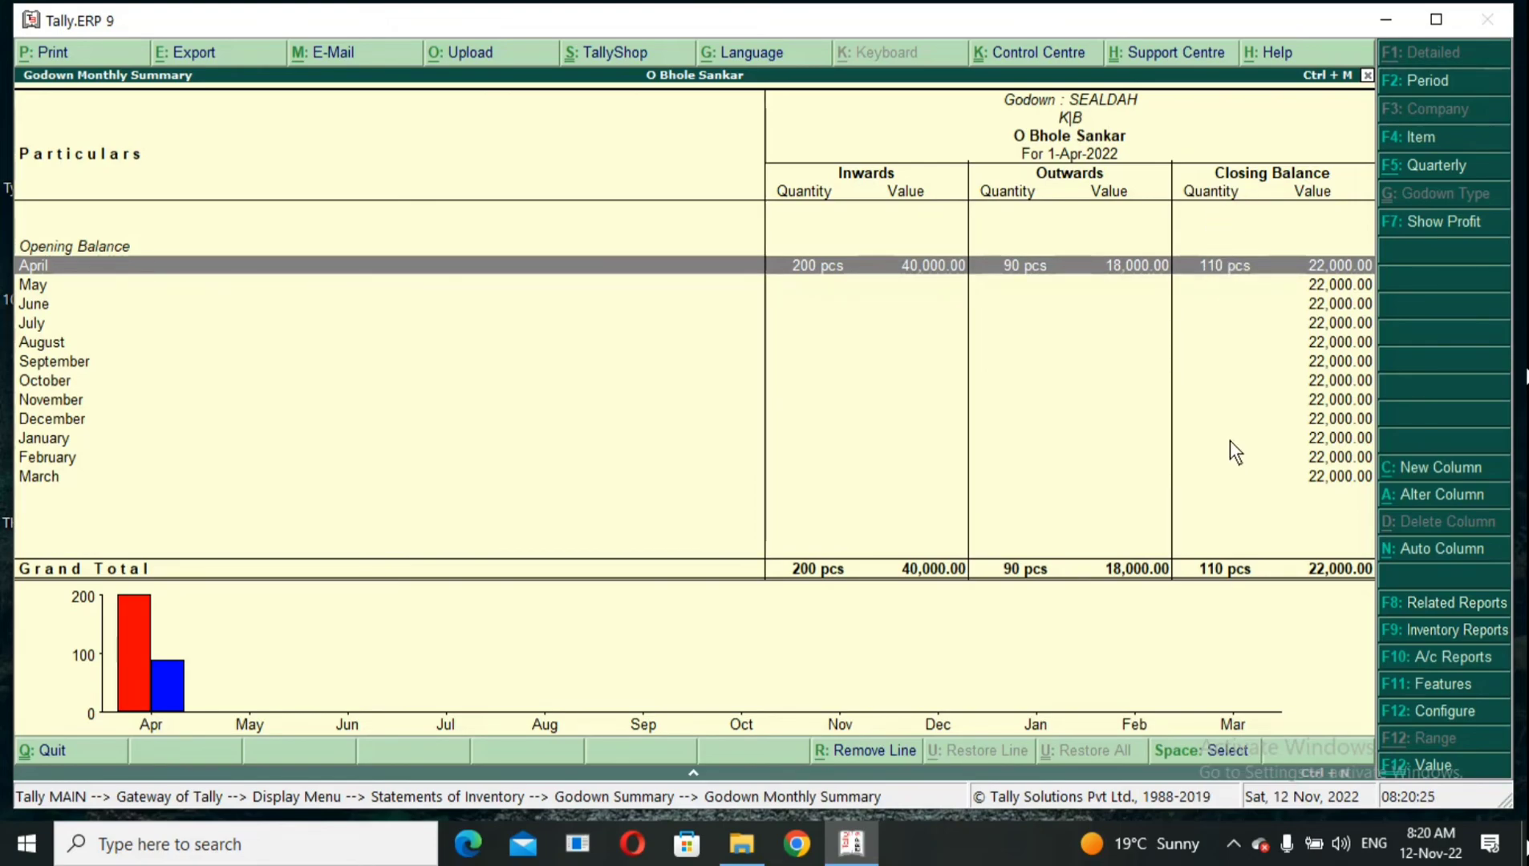
key("Escape")
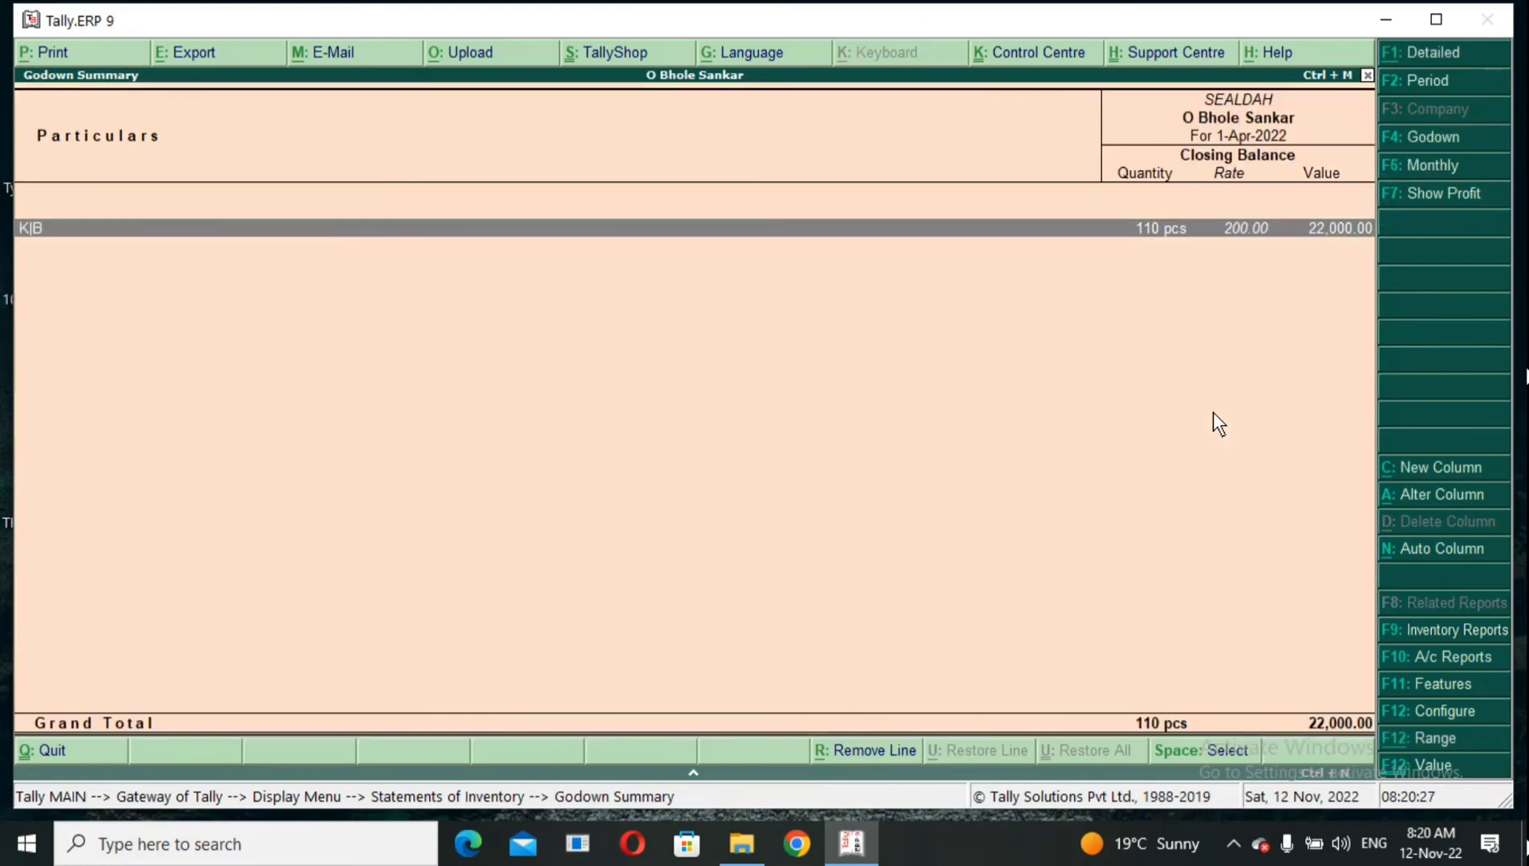
- Switch to the Delhi godown's summary and examine the monthly stock movement of Moniter there
key("Escape")
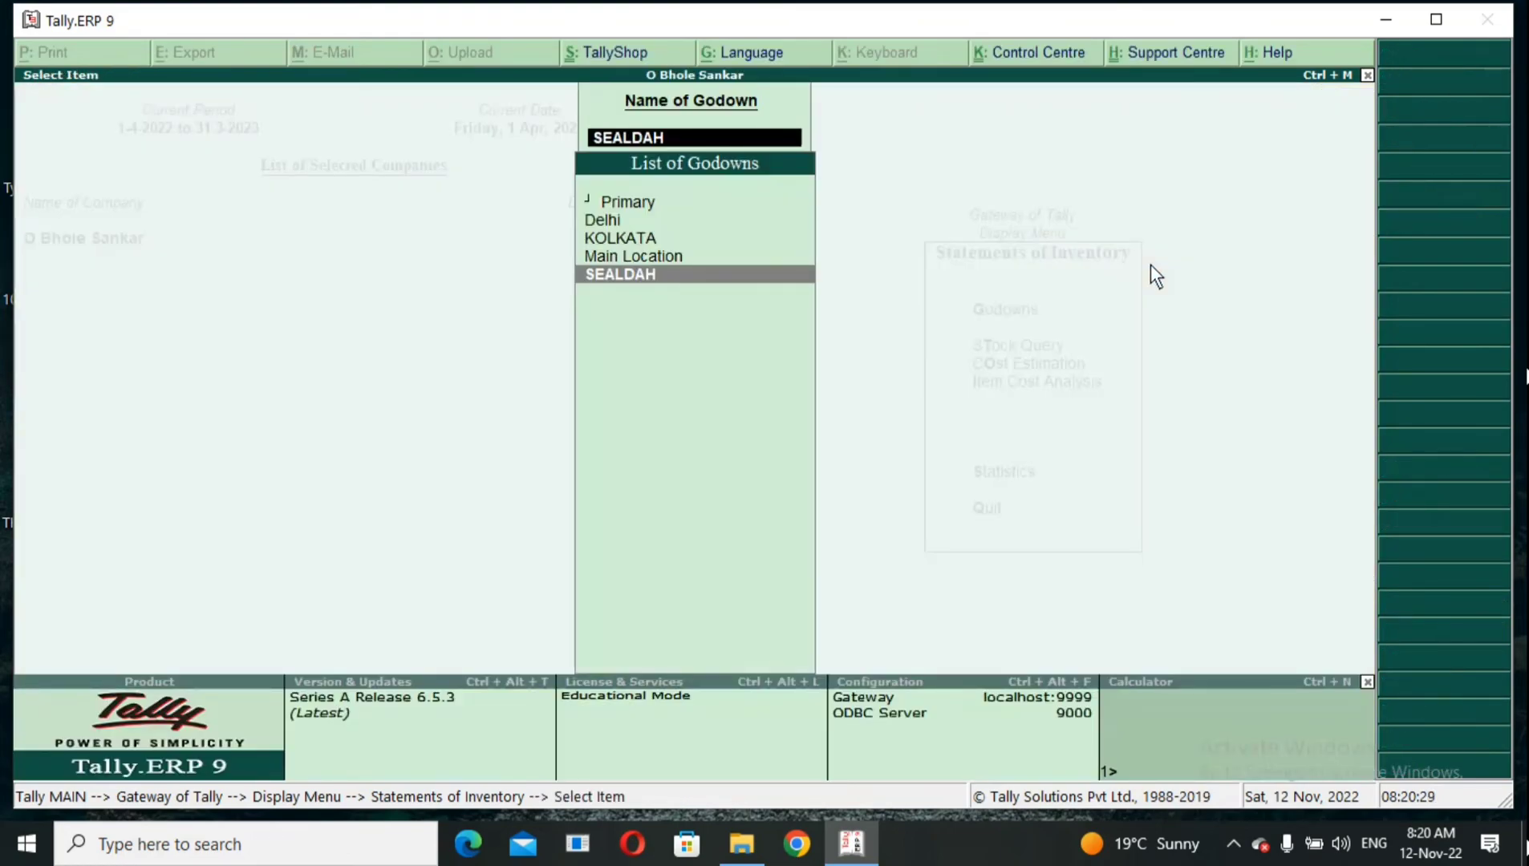
key("Up")
key("Up")
key("Up")
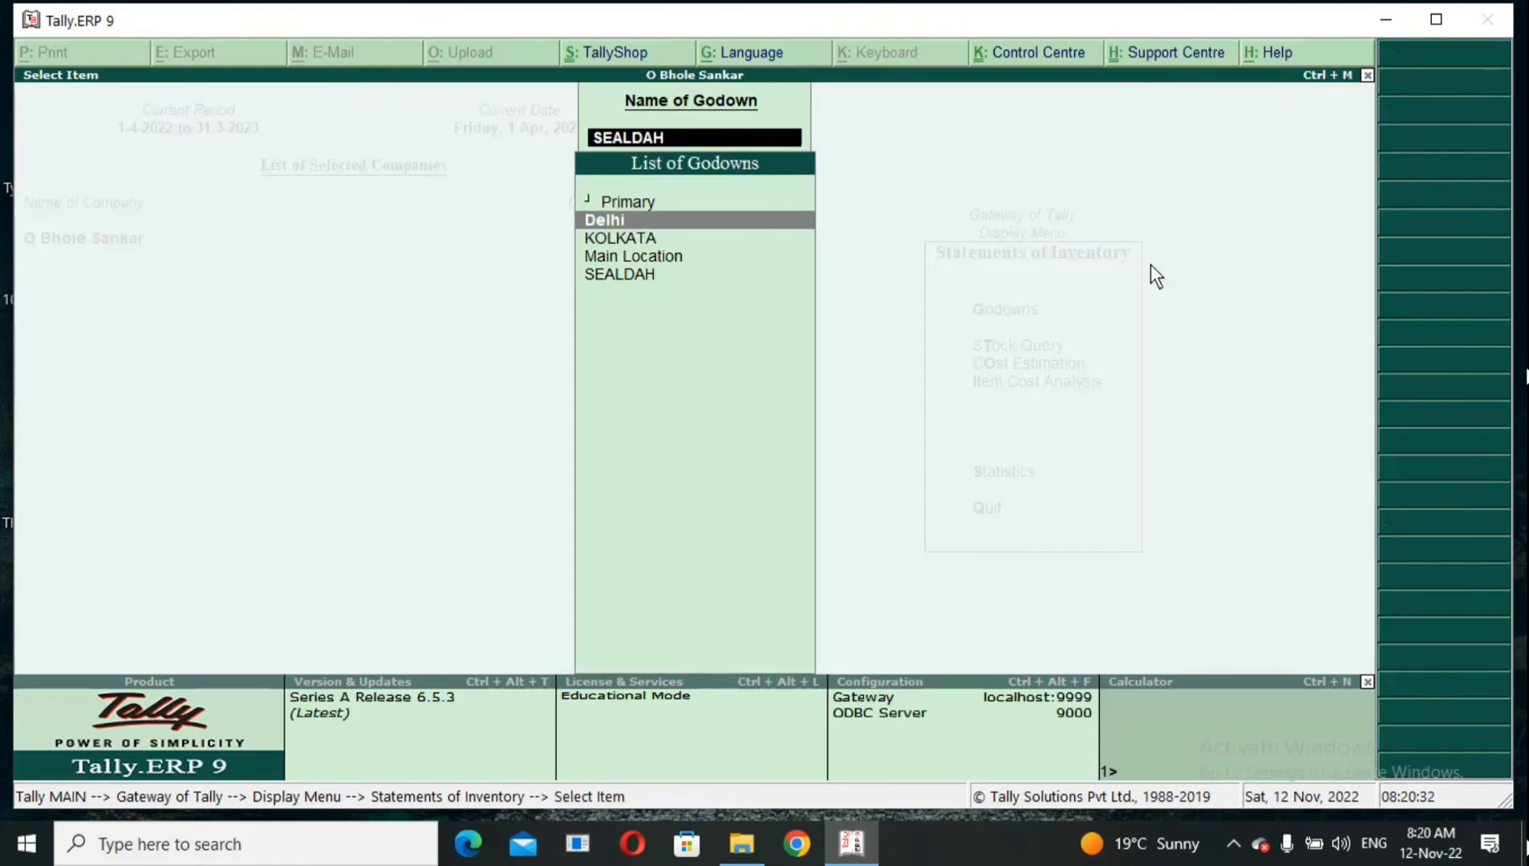
key("Return")
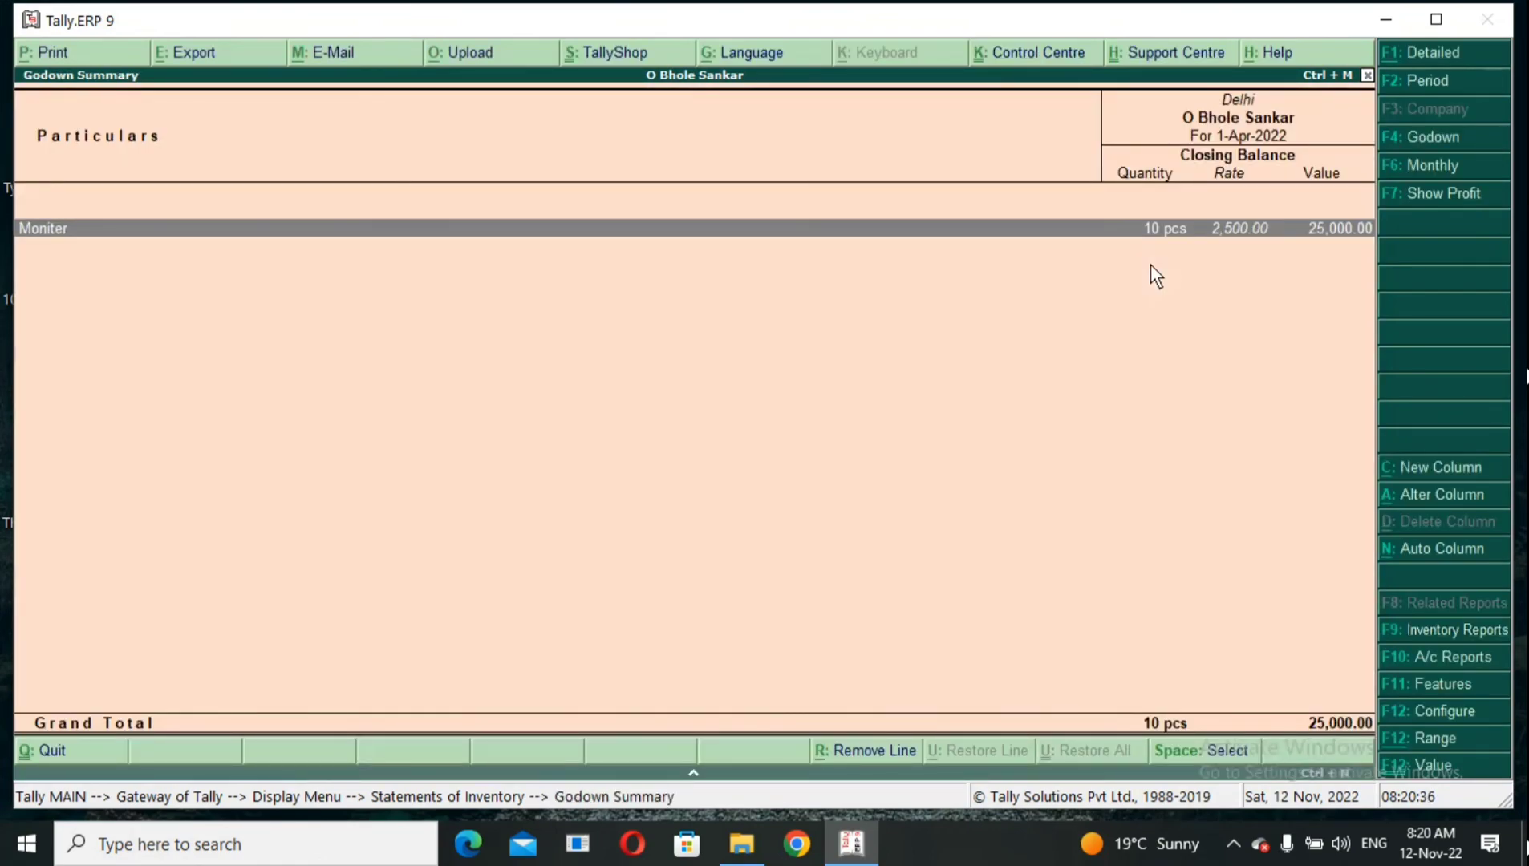
key("Return")
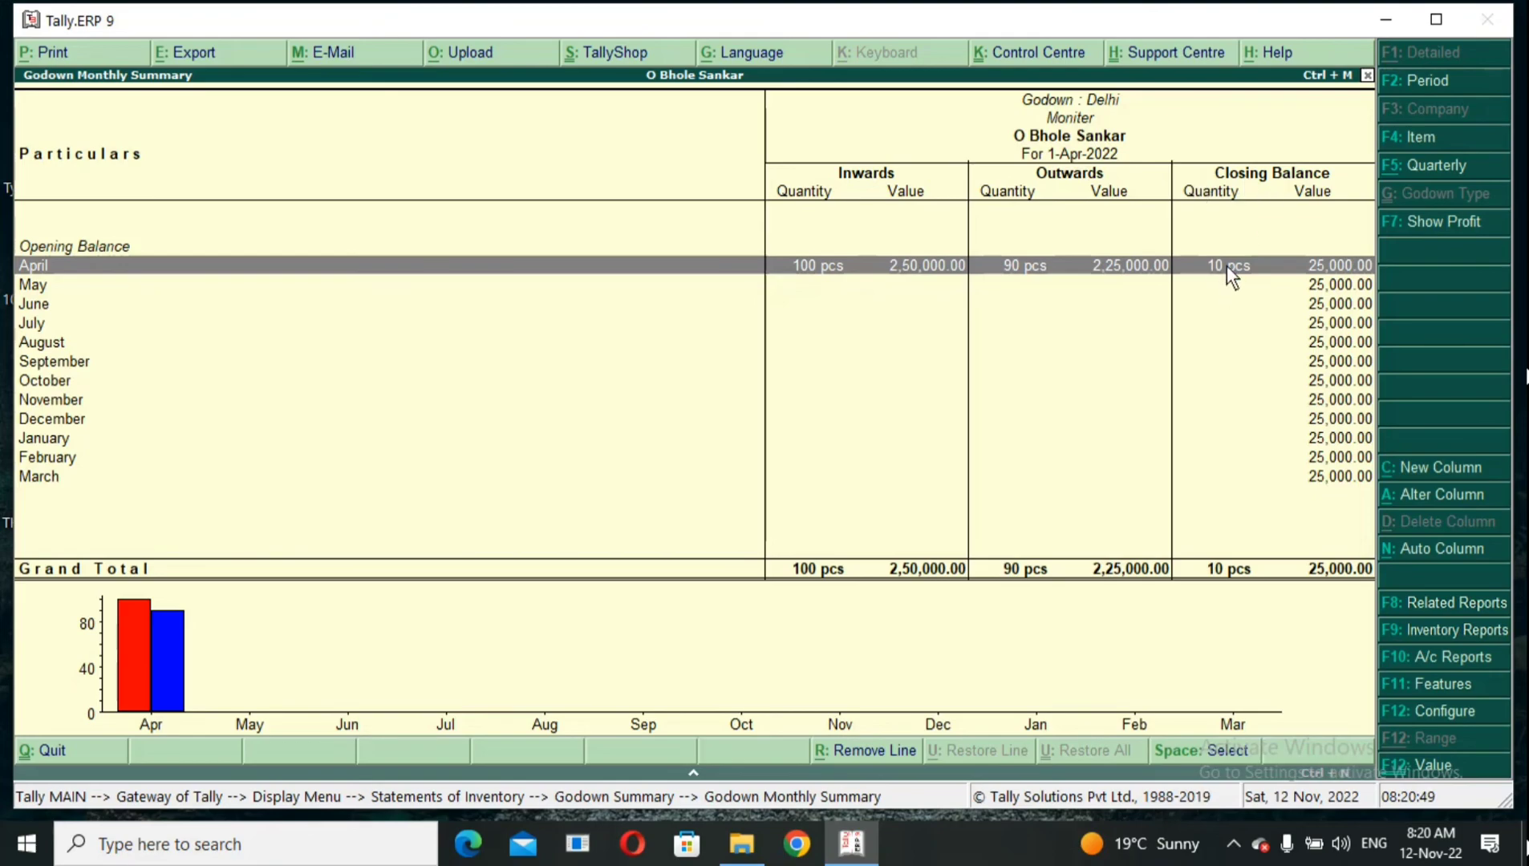
key("Escape")
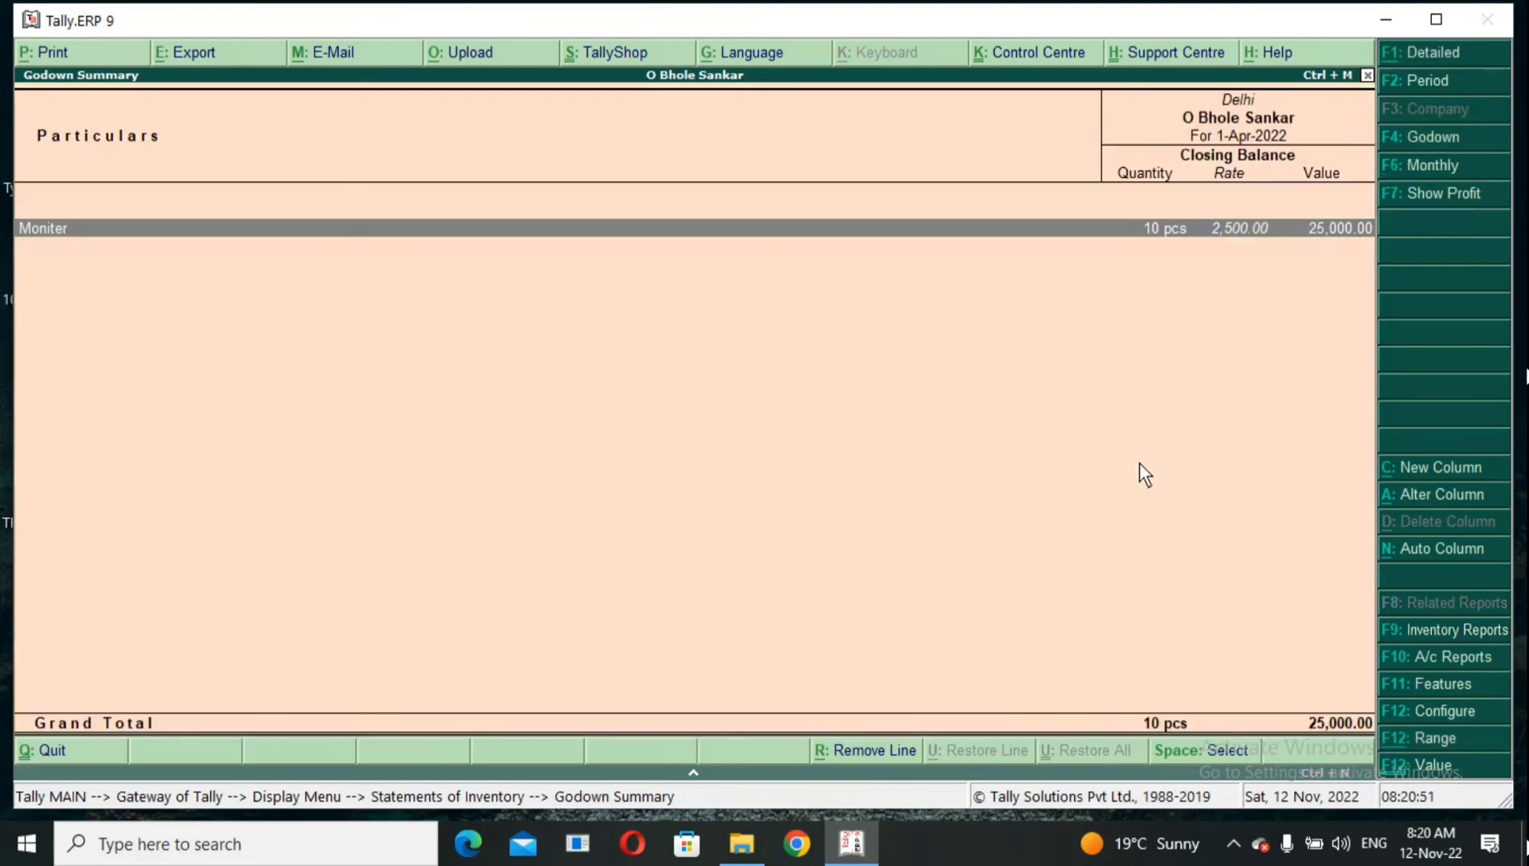
- Leave the Delhi godown summary and go back to the Gateway of Tally
key("Escape")
key("Escape")
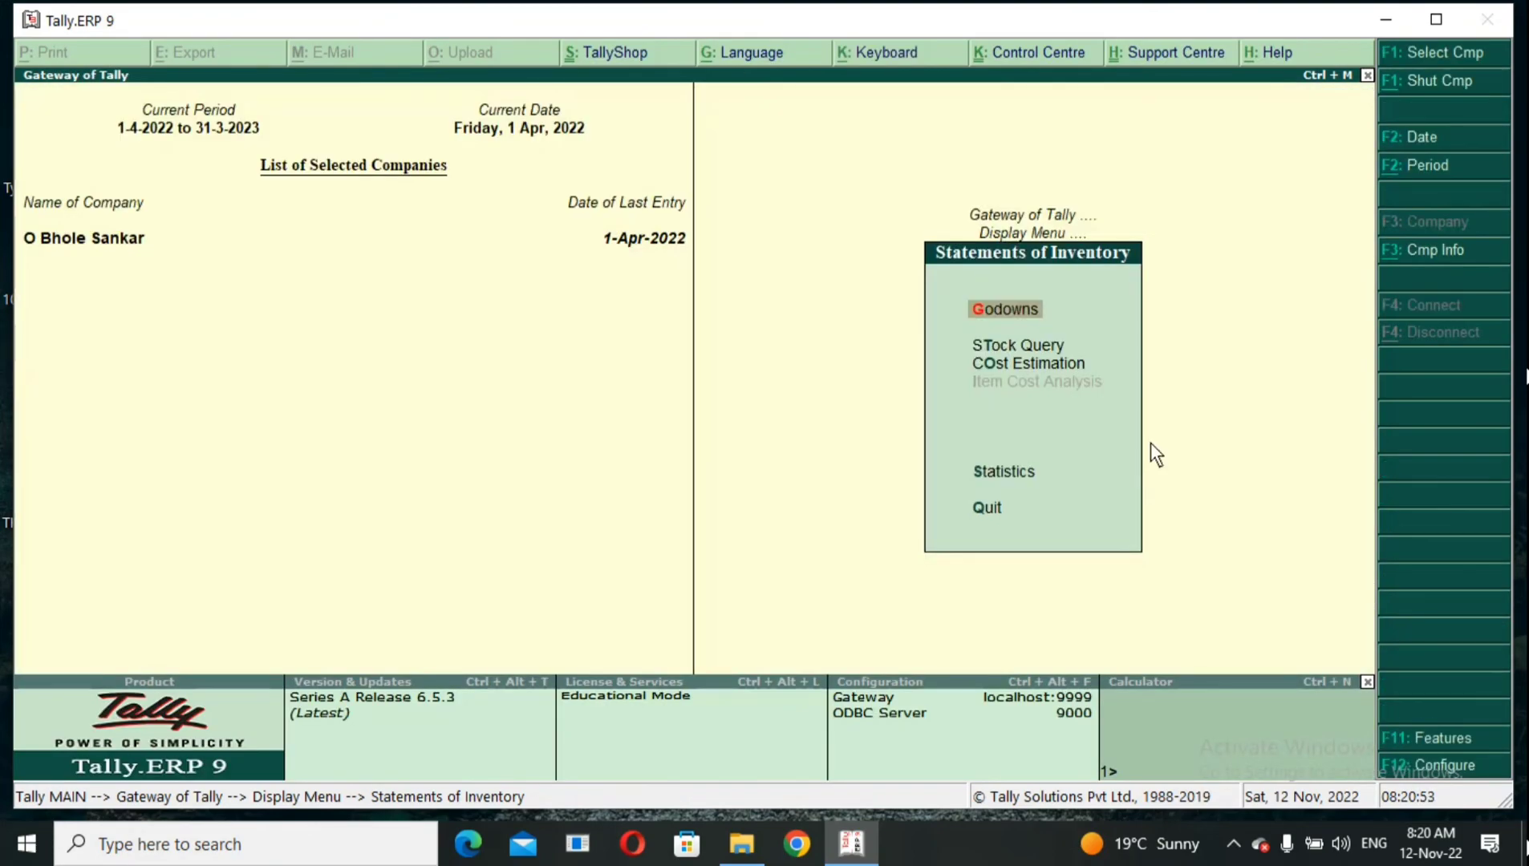
key("Escape")
key("Escape")
key("Escape")
key("Escape")
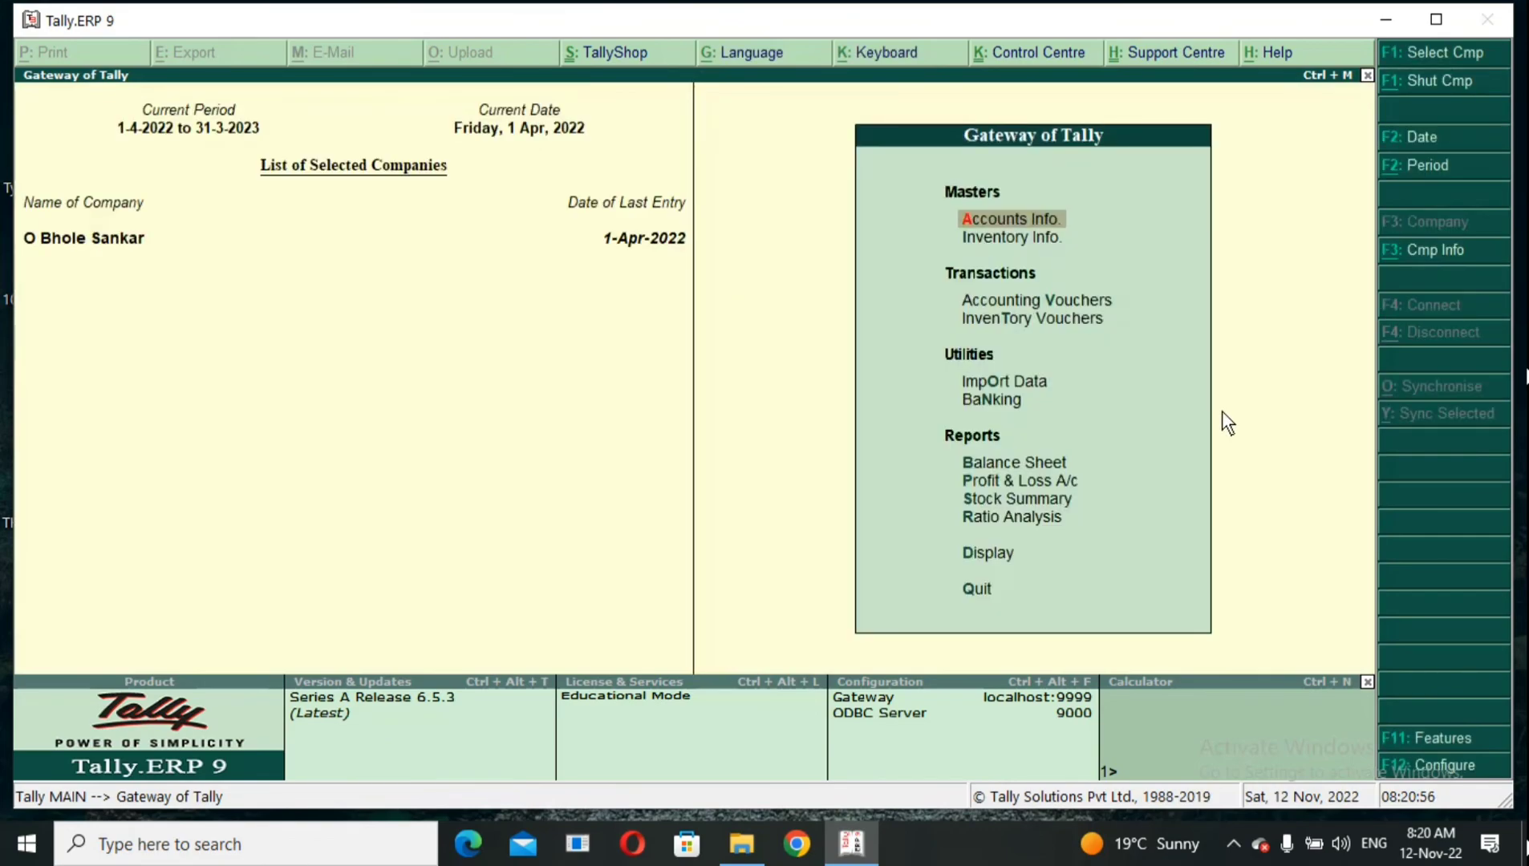
- Open the company's Stock Summary and examine the monthly movement of K|B across all godowns
left_click(991, 500)
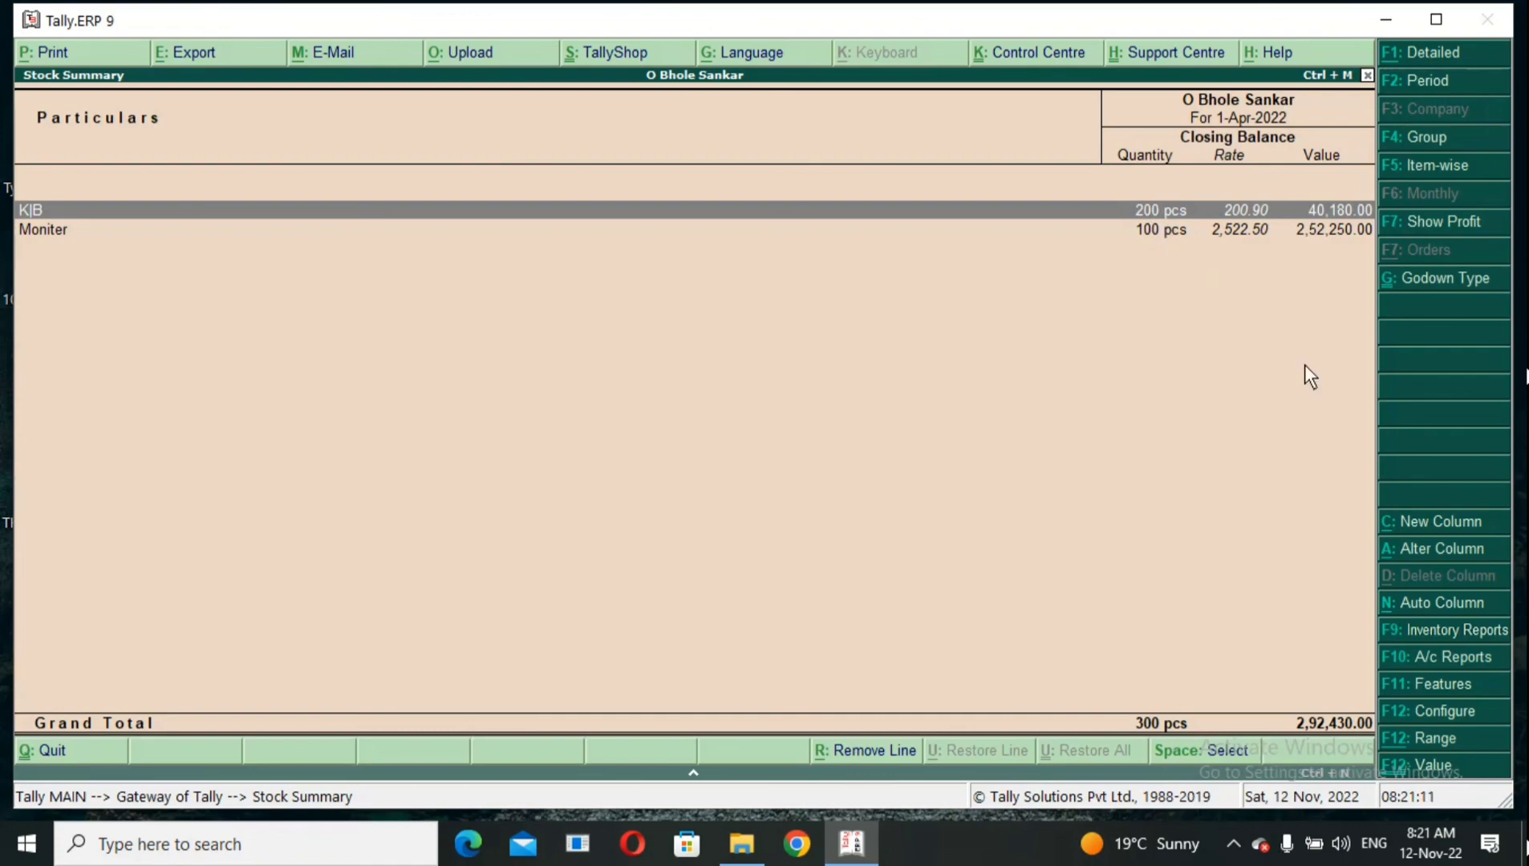
key("Return")
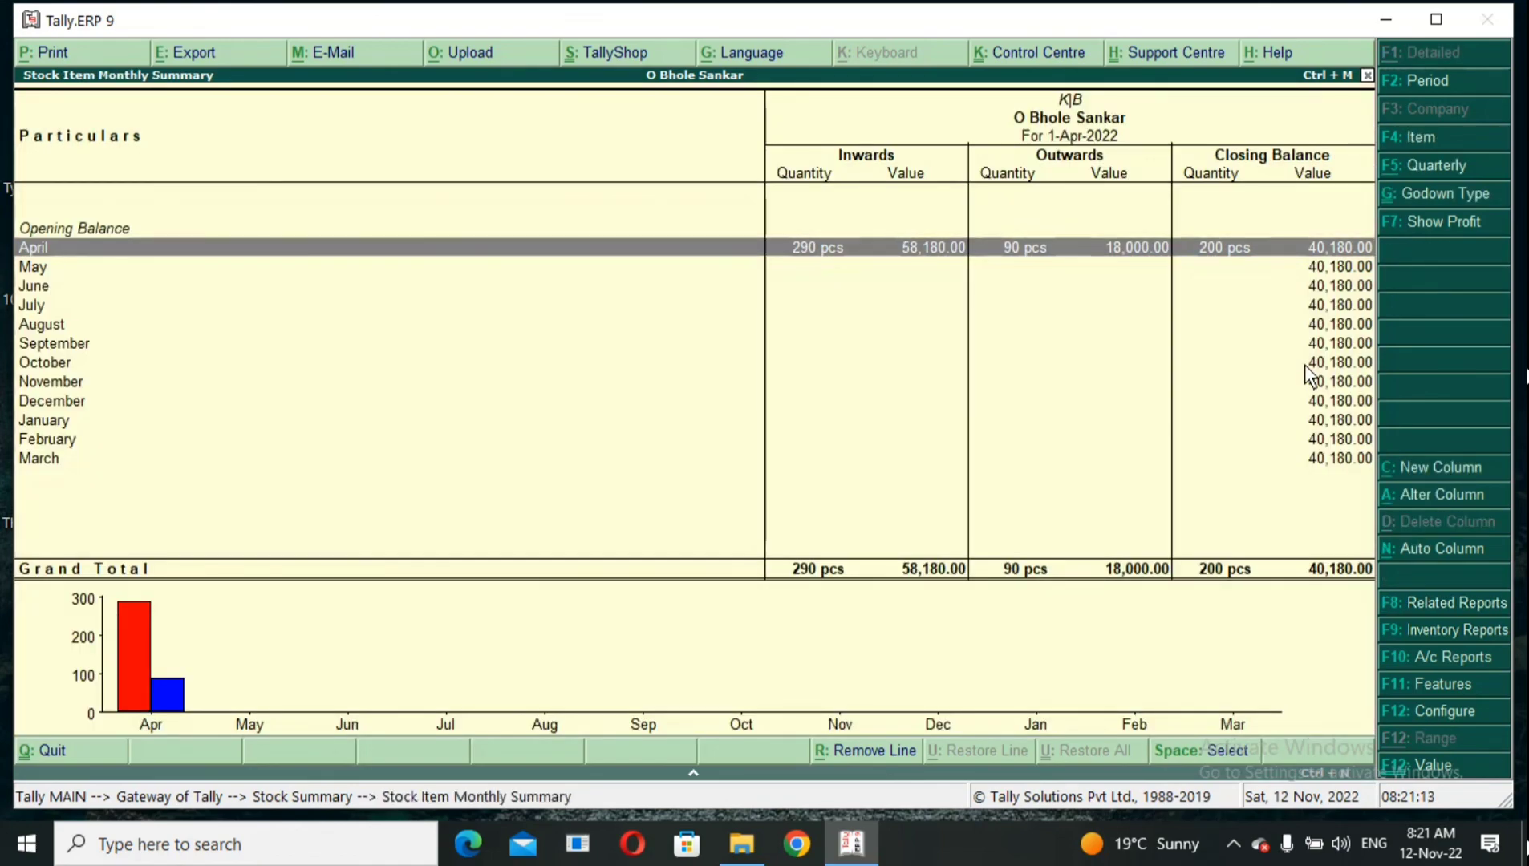
key("Escape")
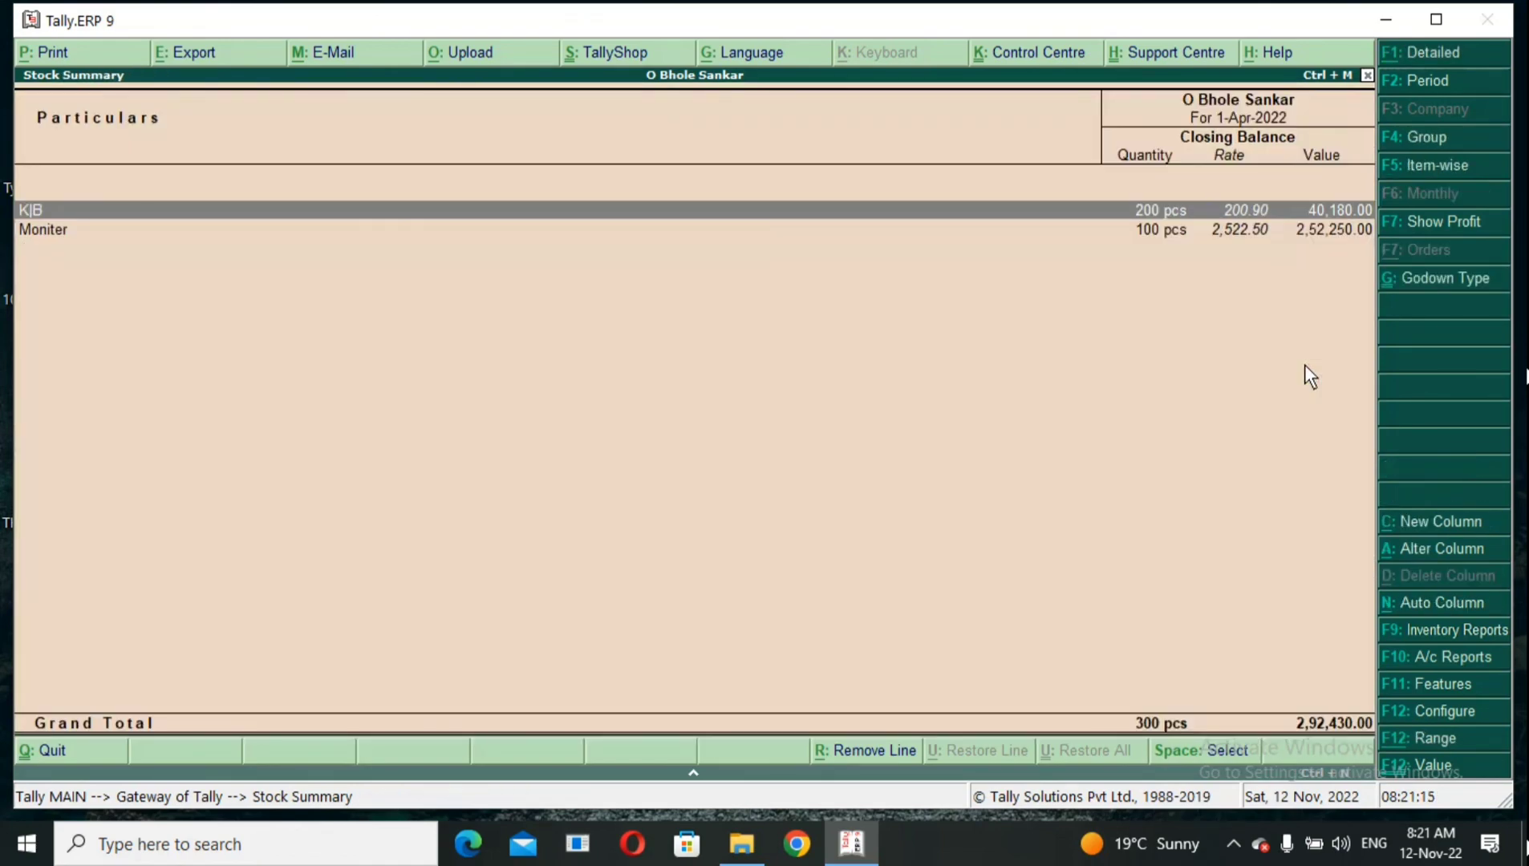
- Examine the monthly movement of Moniter from the Stock Summary and return to the Gateway of Tally
key("Down")
key("Return")
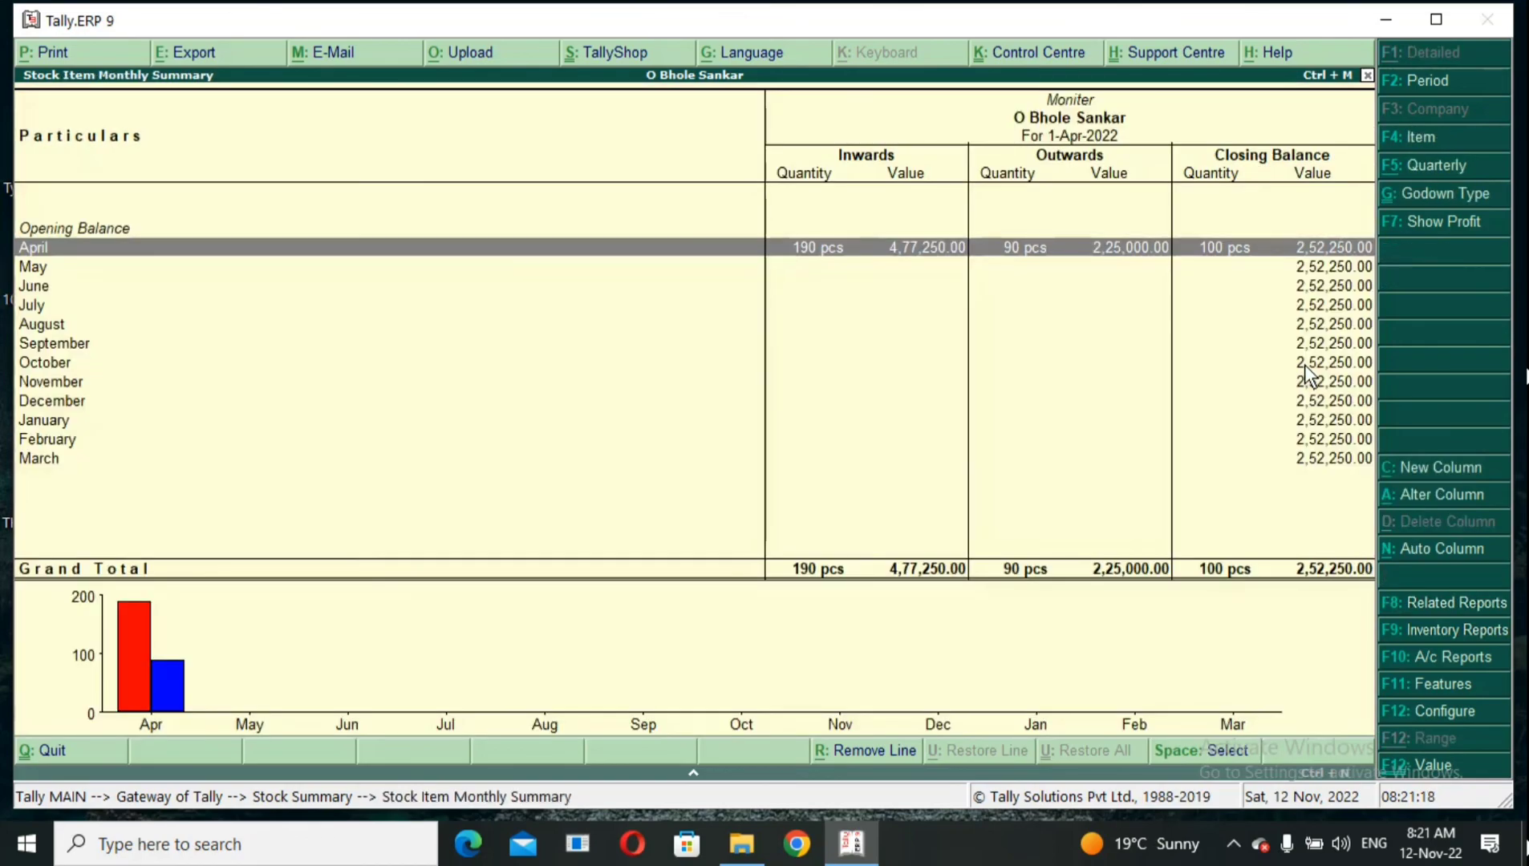
key("Escape")
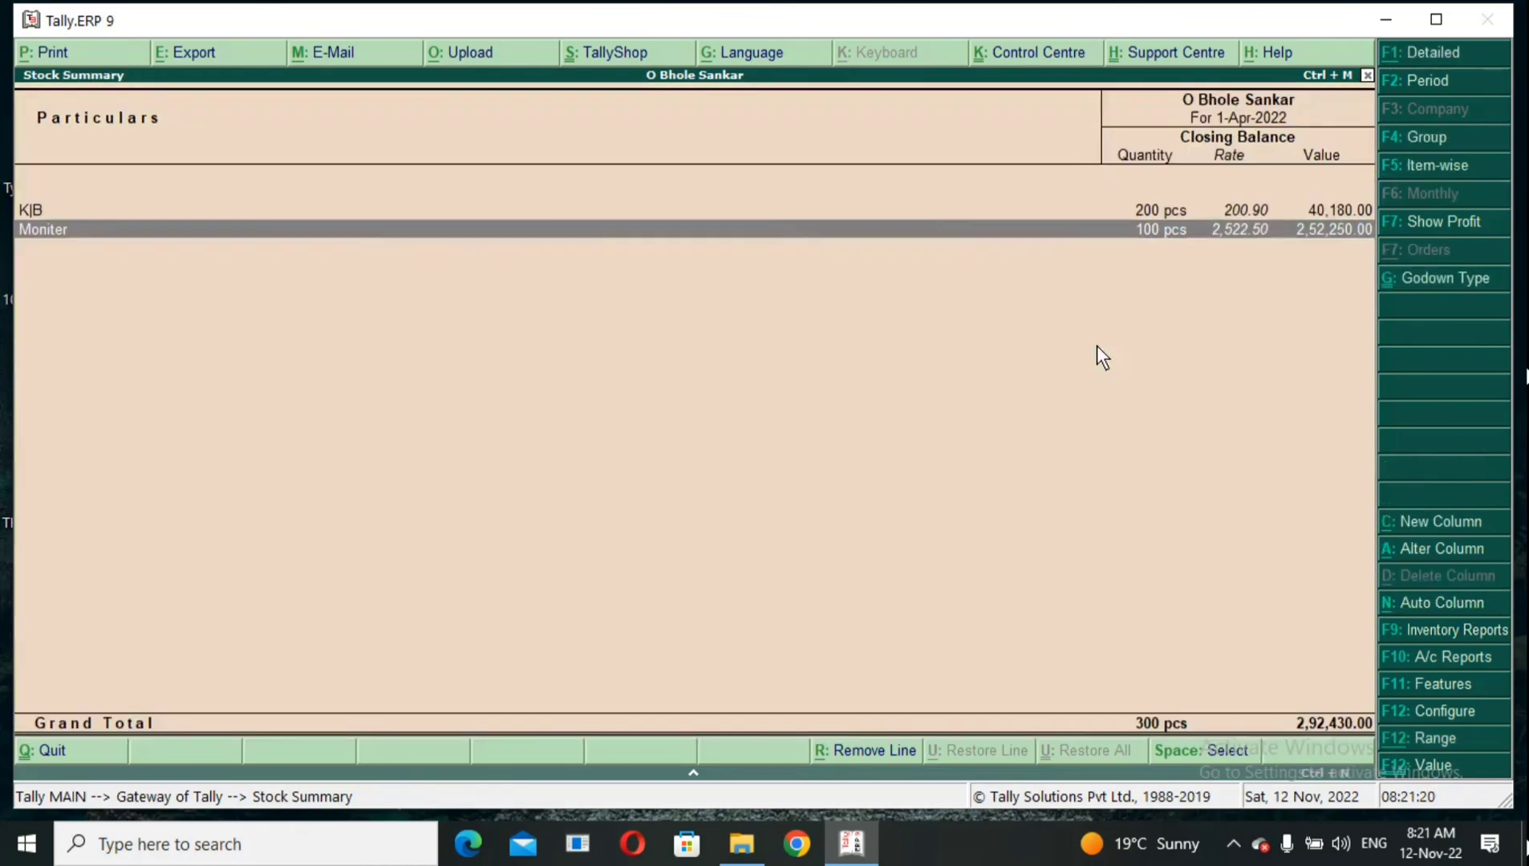
key("Escape")
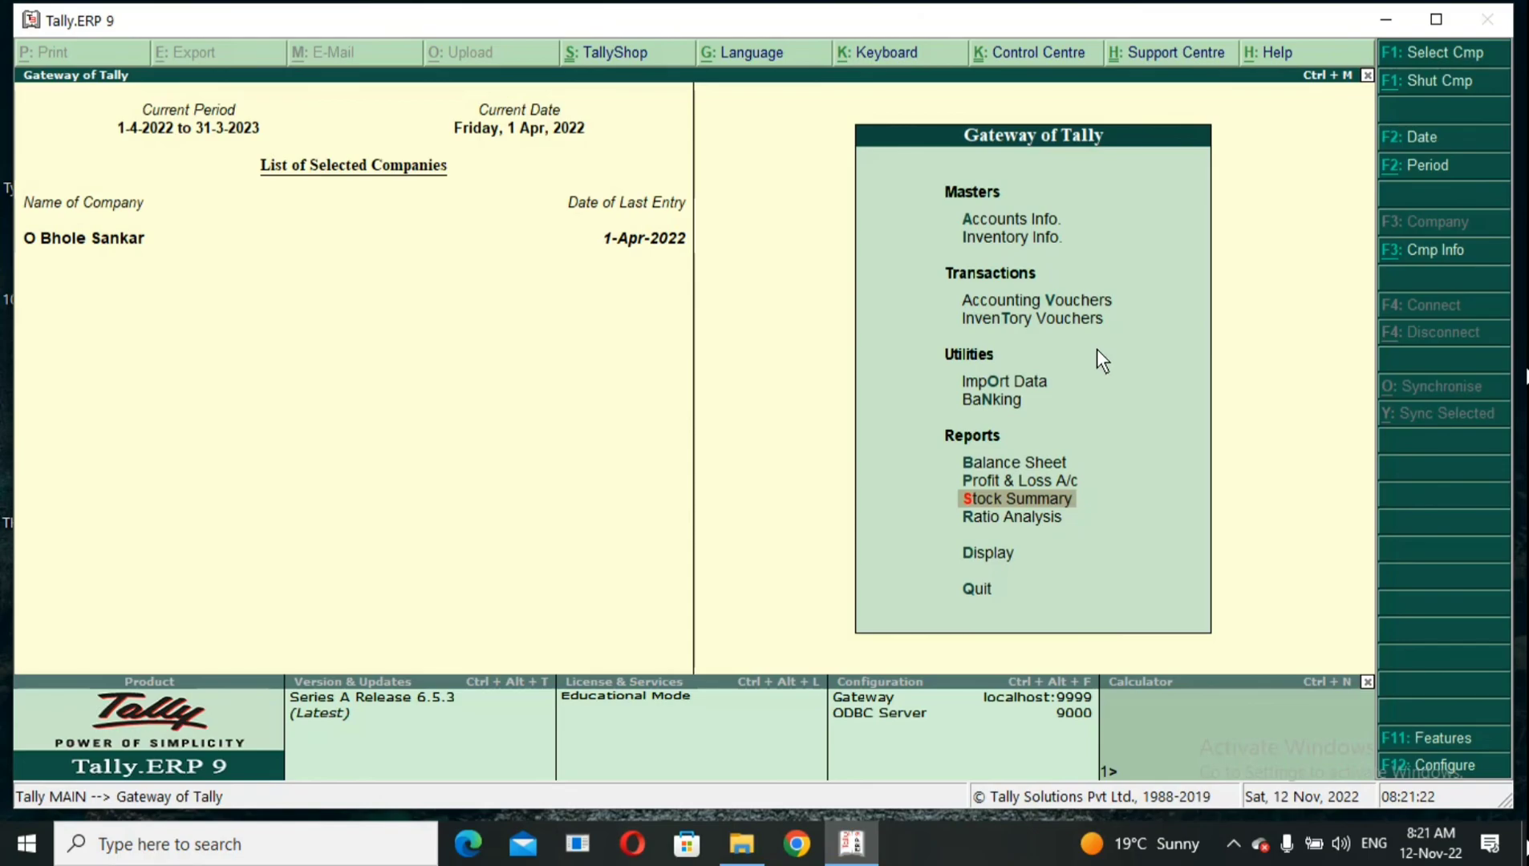